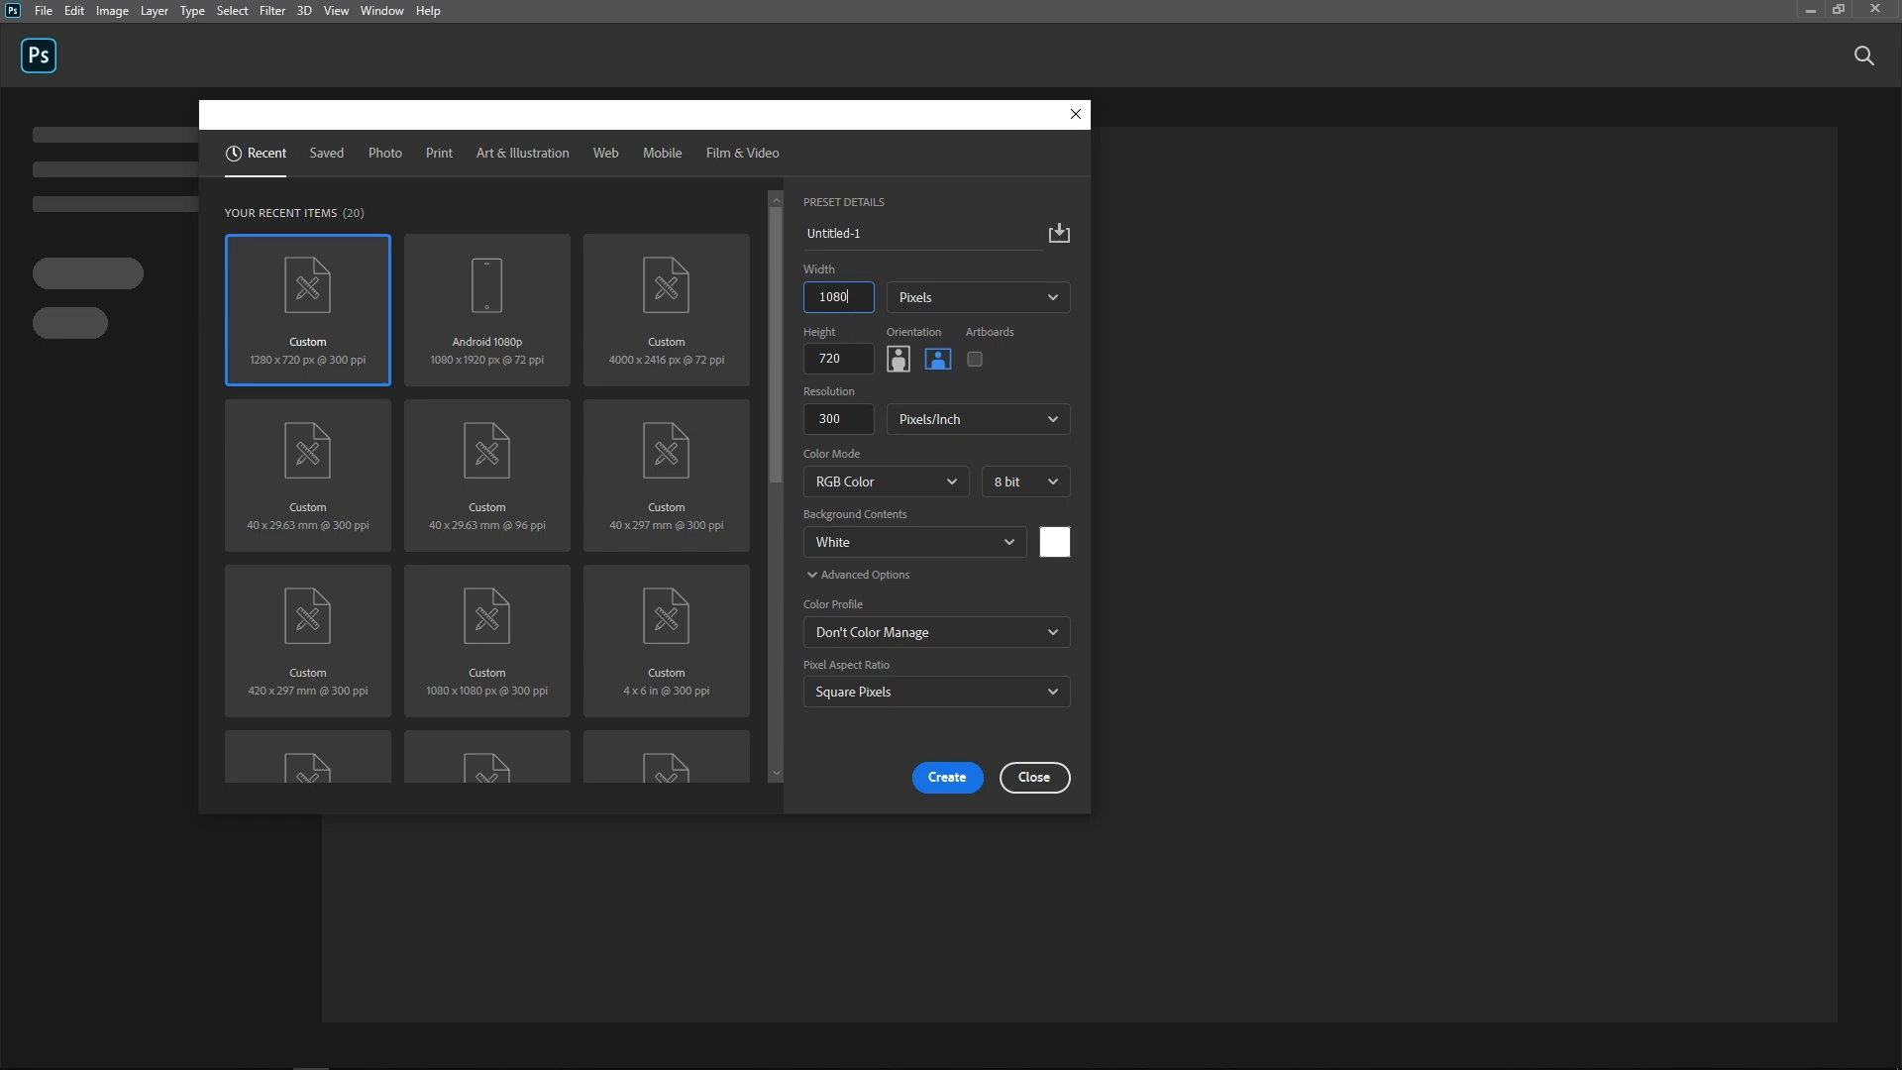
Step: Create a new 1080 x 1080 px document at 300 pixels/inch with RGB color and a white background
left_click_drag(855, 368, 811, 362)
left_click(947, 778)
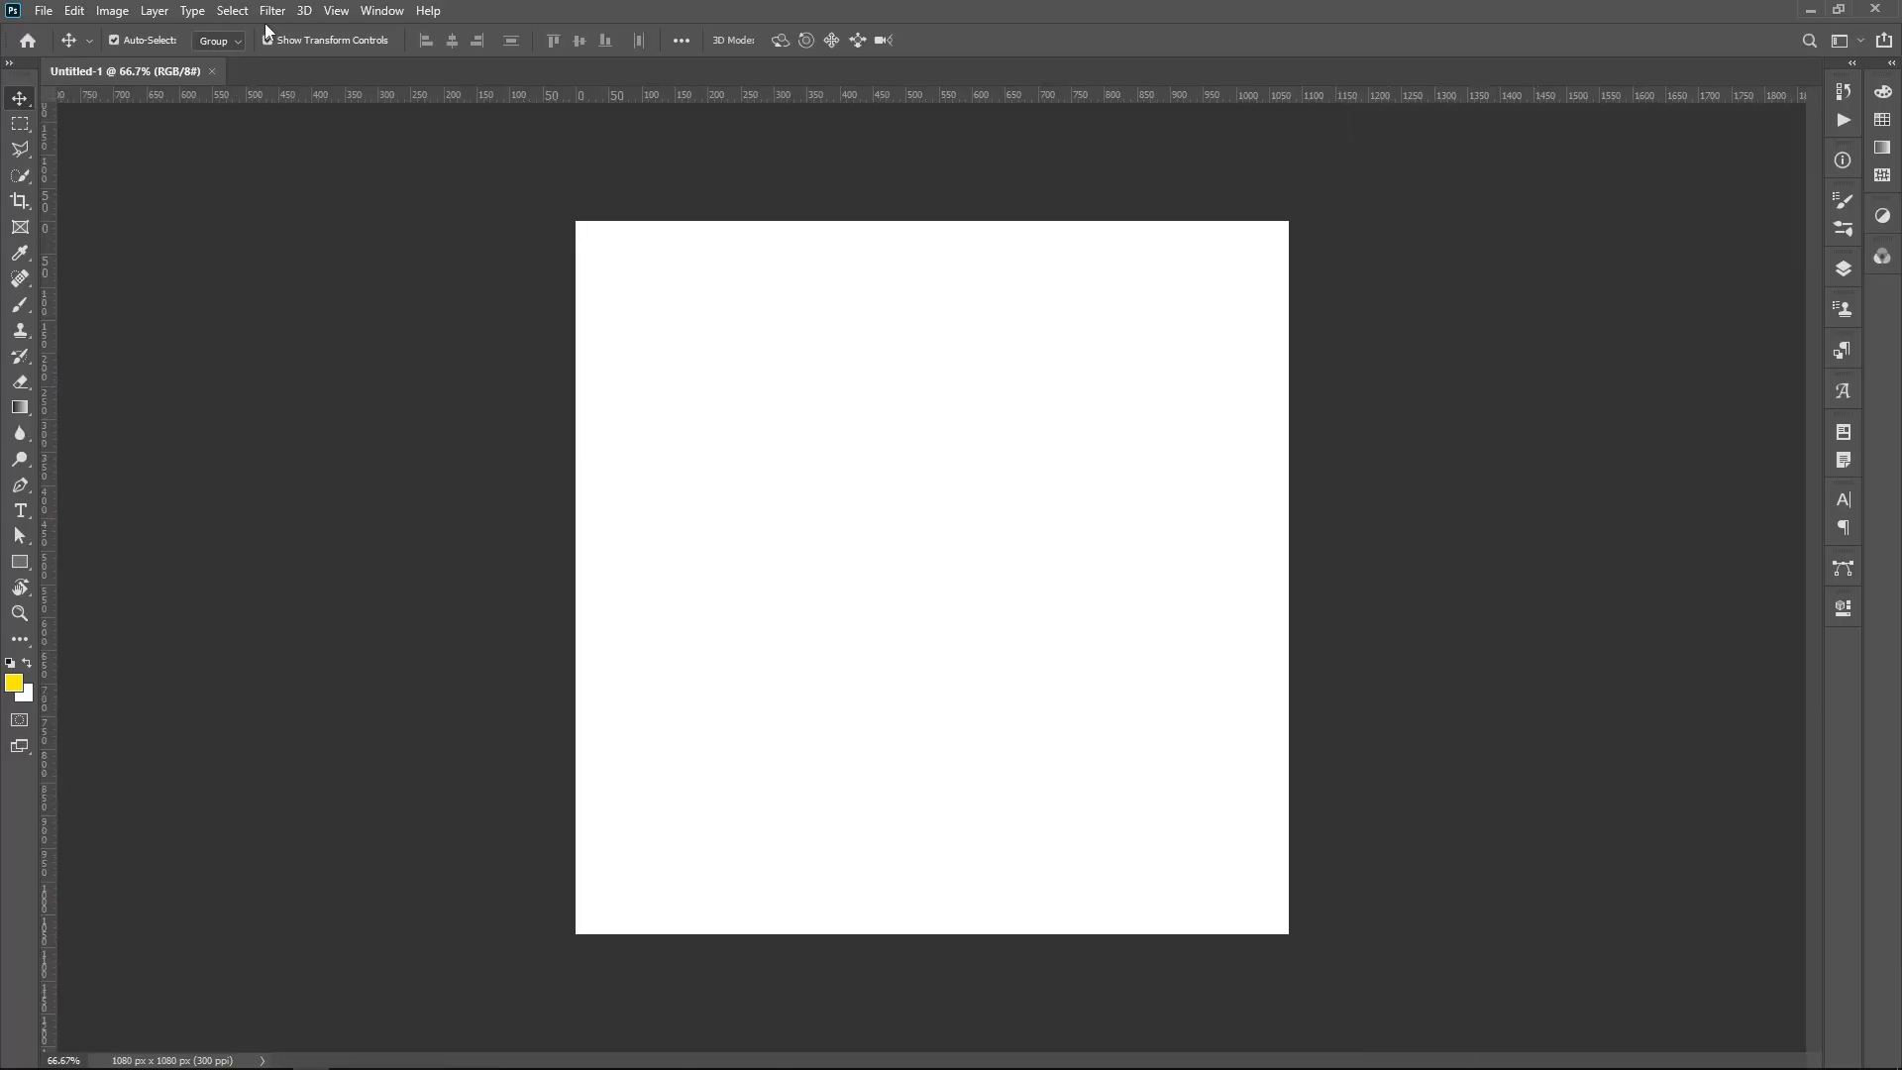
Step: Add a guide layout with 50 px margins on all sides, plus horizontal and vertical guides through the canvas centre
left_click(336, 11)
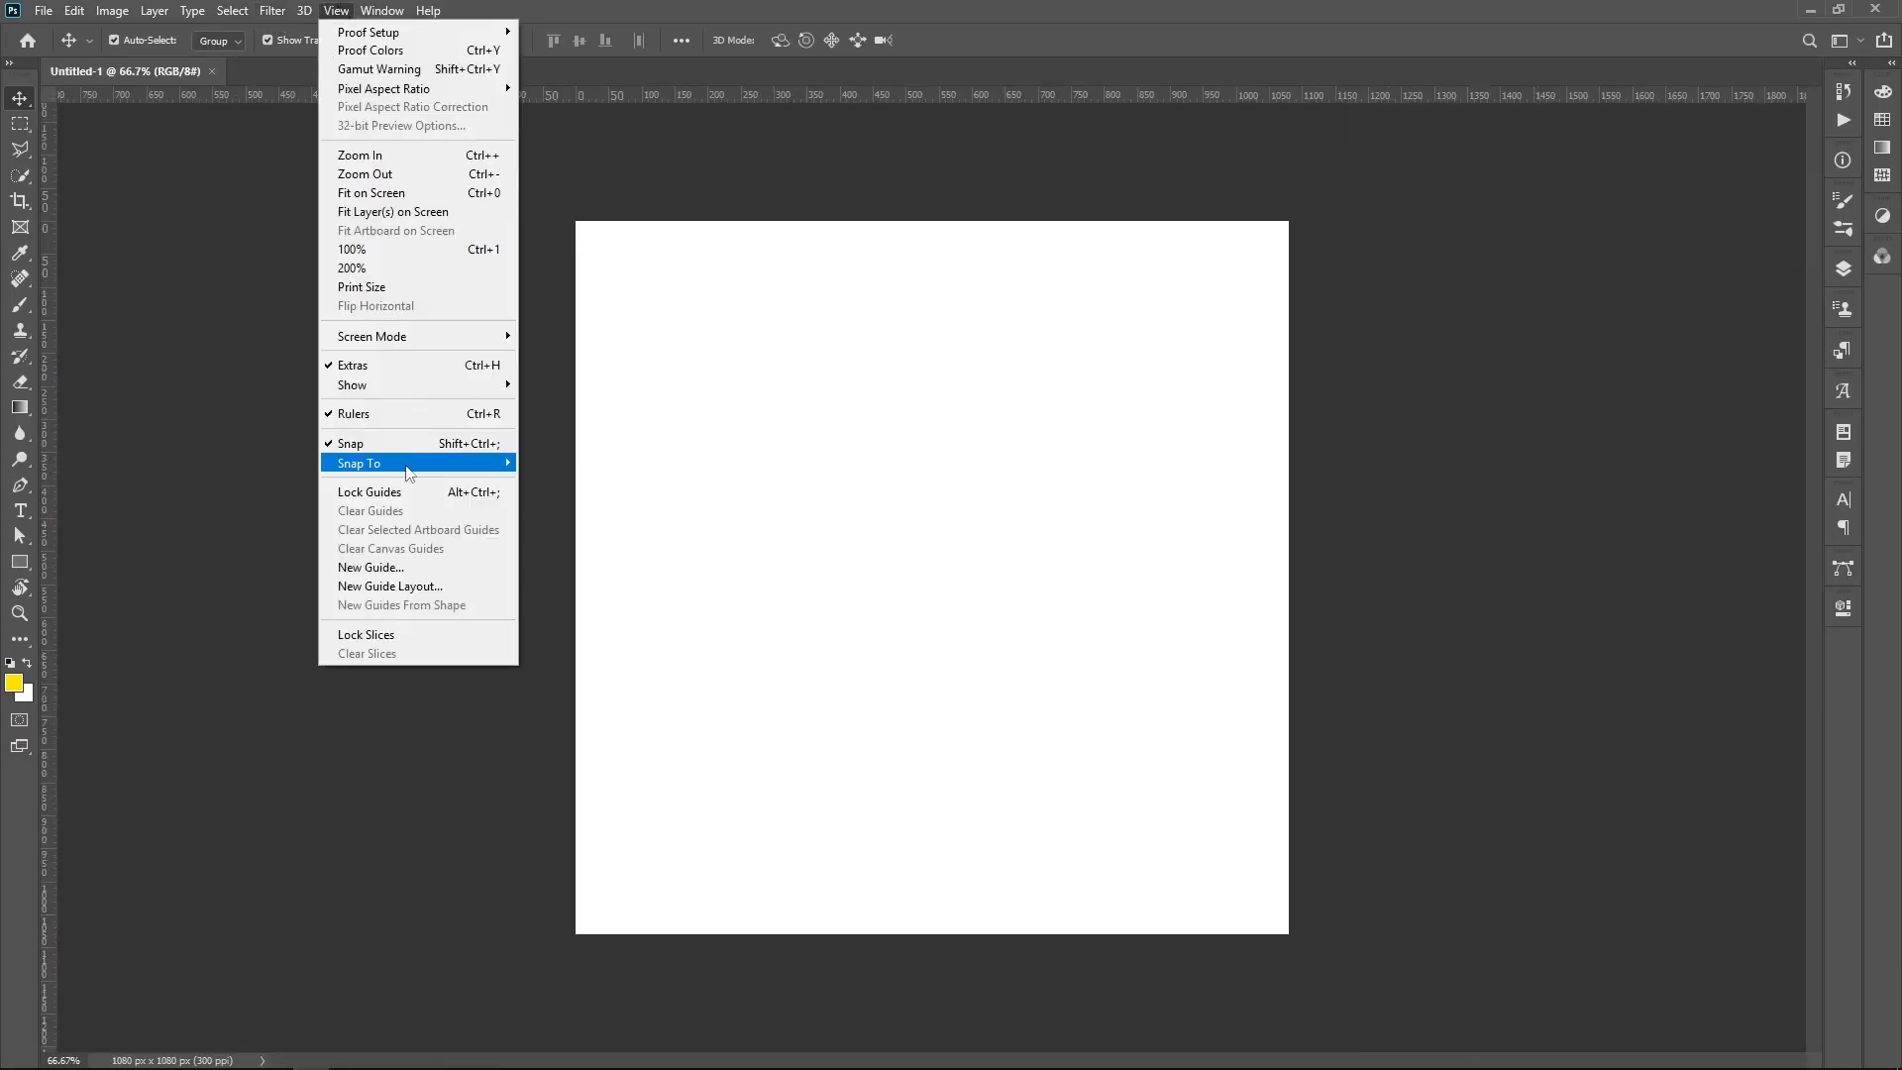
left_click(442, 587)
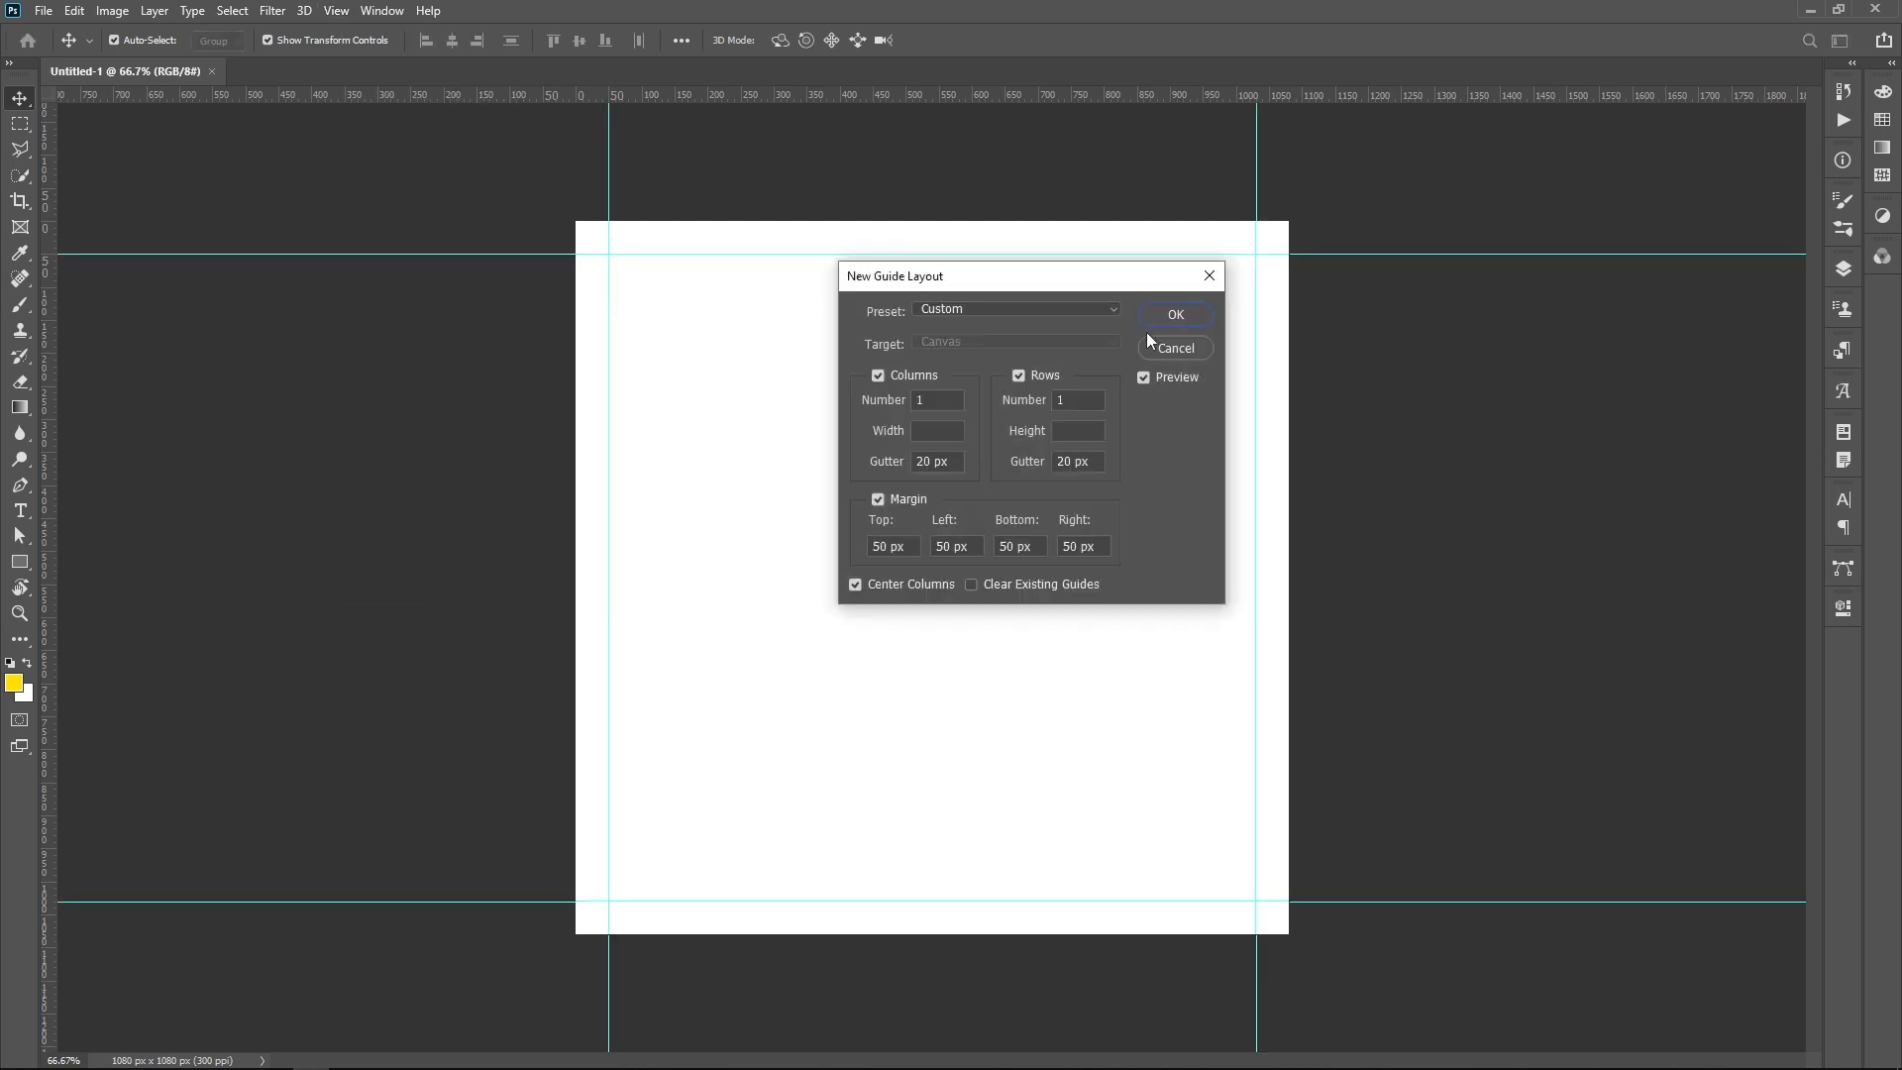
left_click(1173, 315)
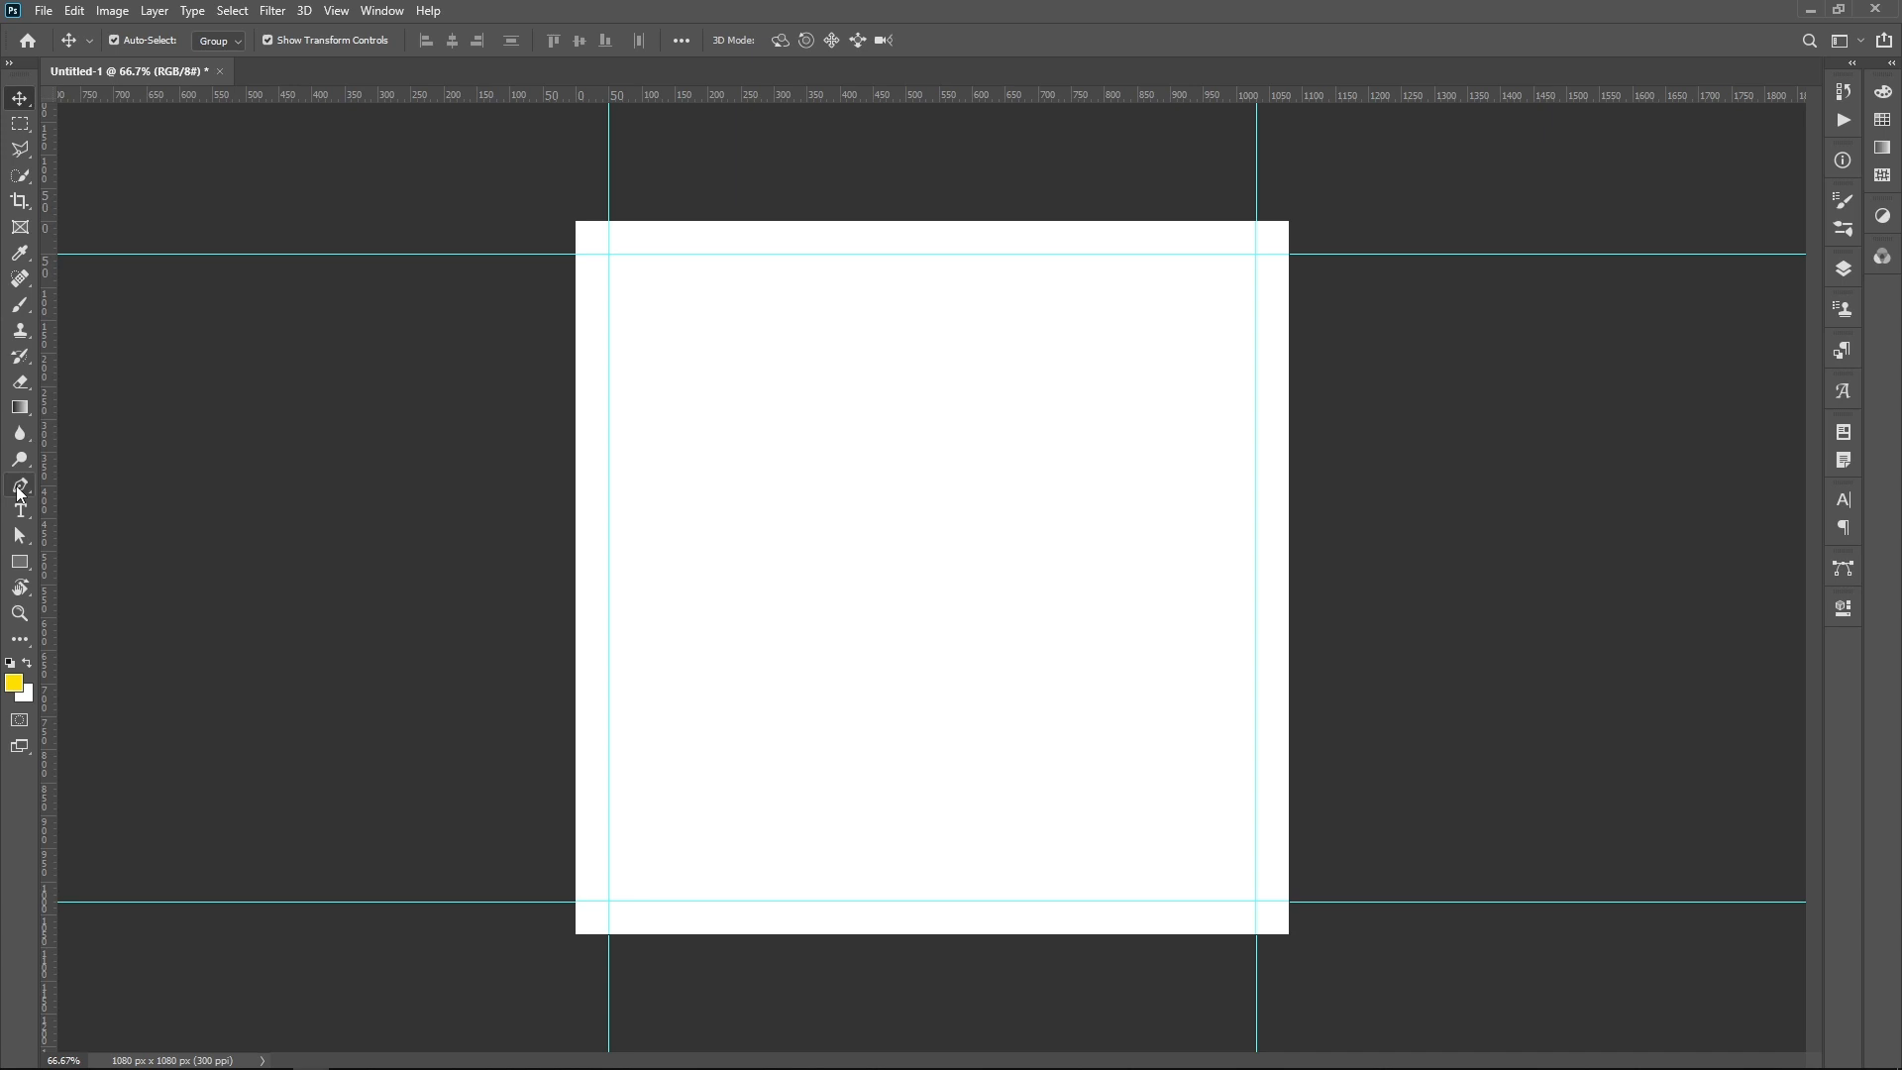
left_click_drag(953, 94, 930, 579)
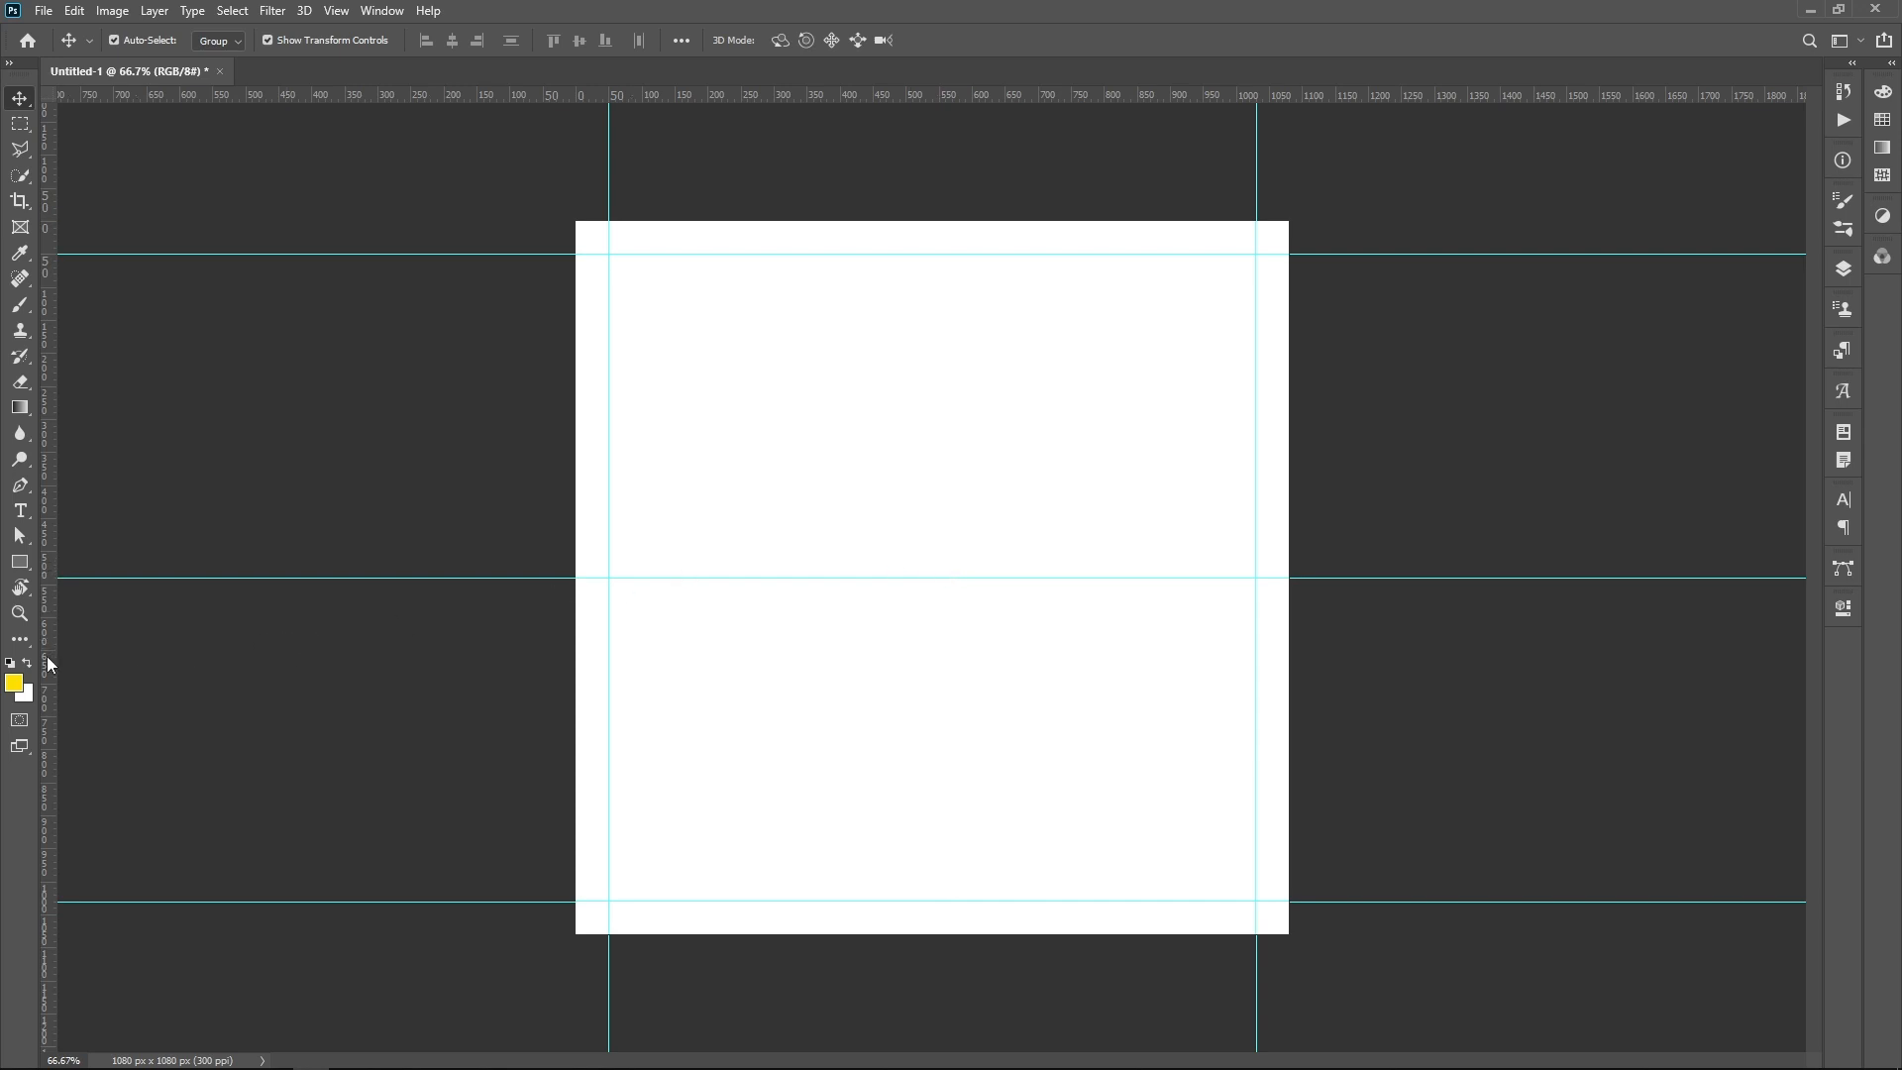
left_click_drag(46, 656, 933, 674)
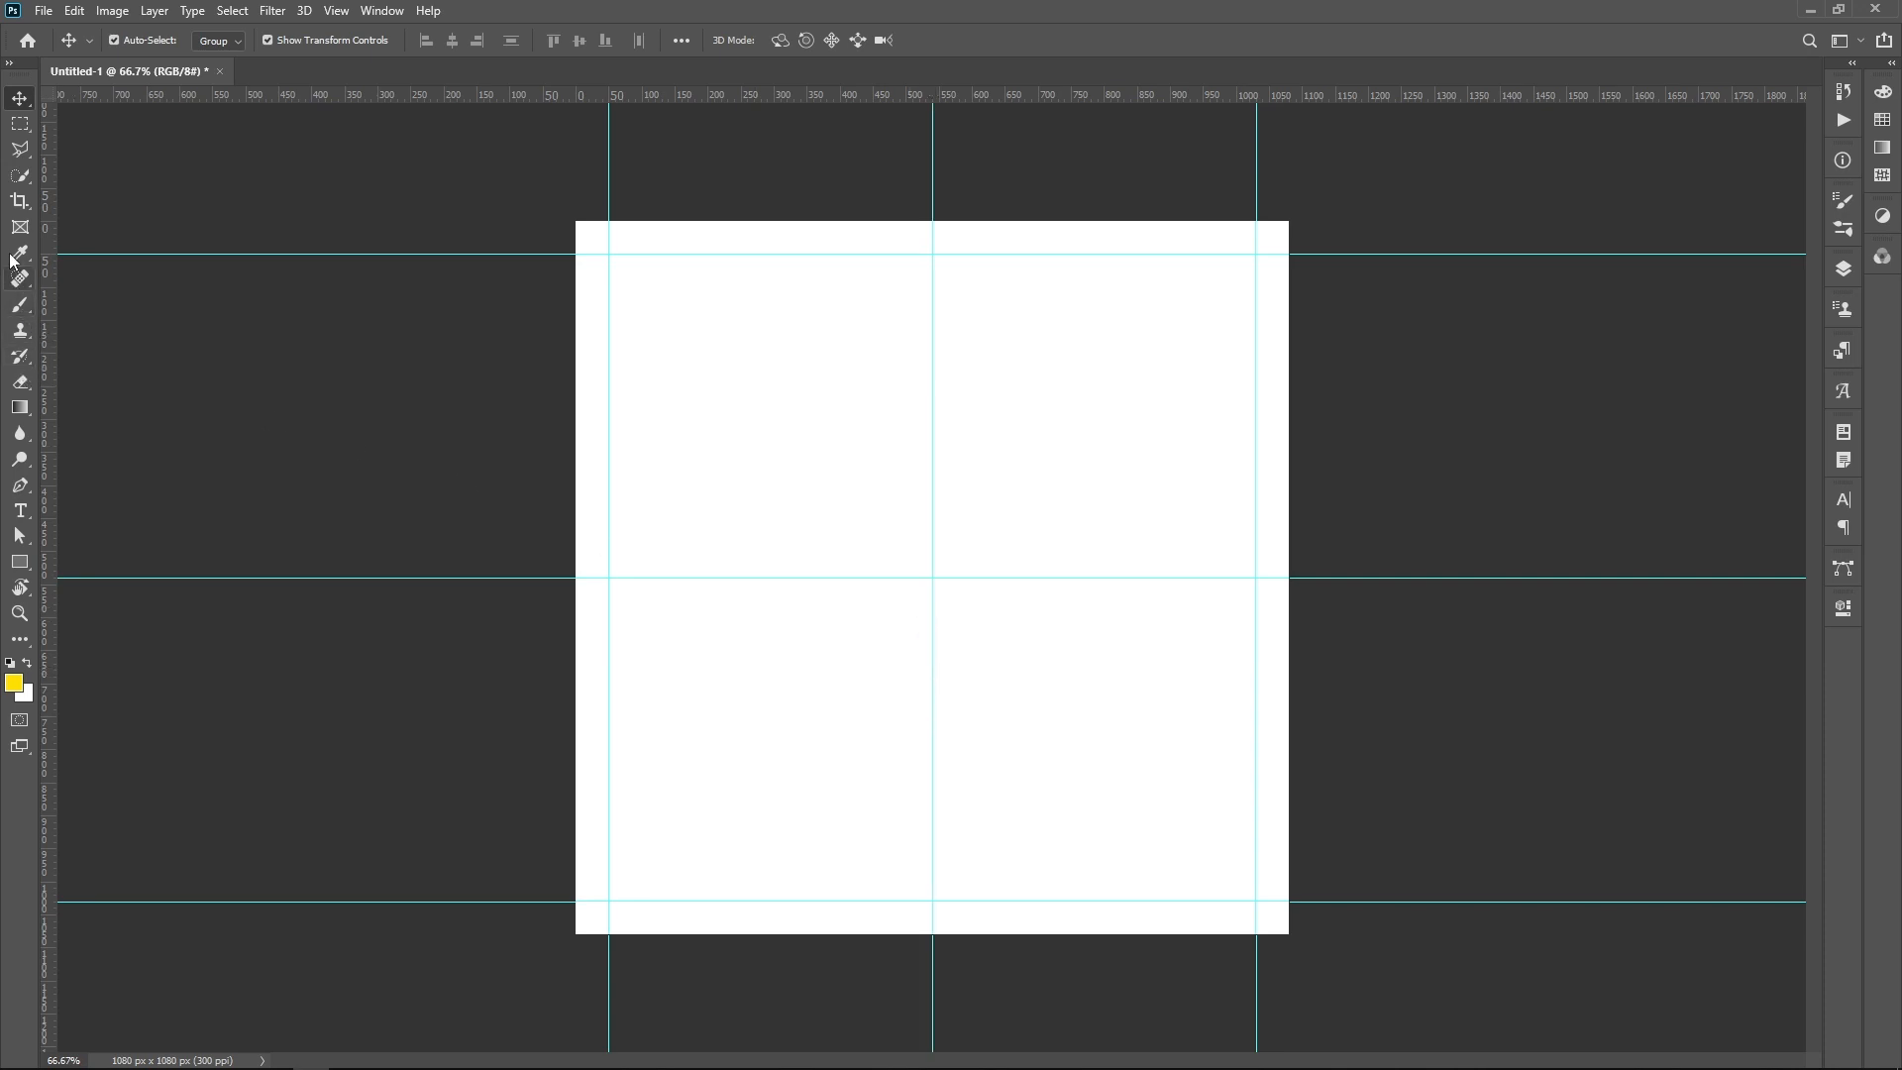
Step: Draw a closed black Pen tool shape about 1127 x 604 px over the upper canvas, with slanted lower sides and its base on the horizontal centre guide
left_click(20, 485)
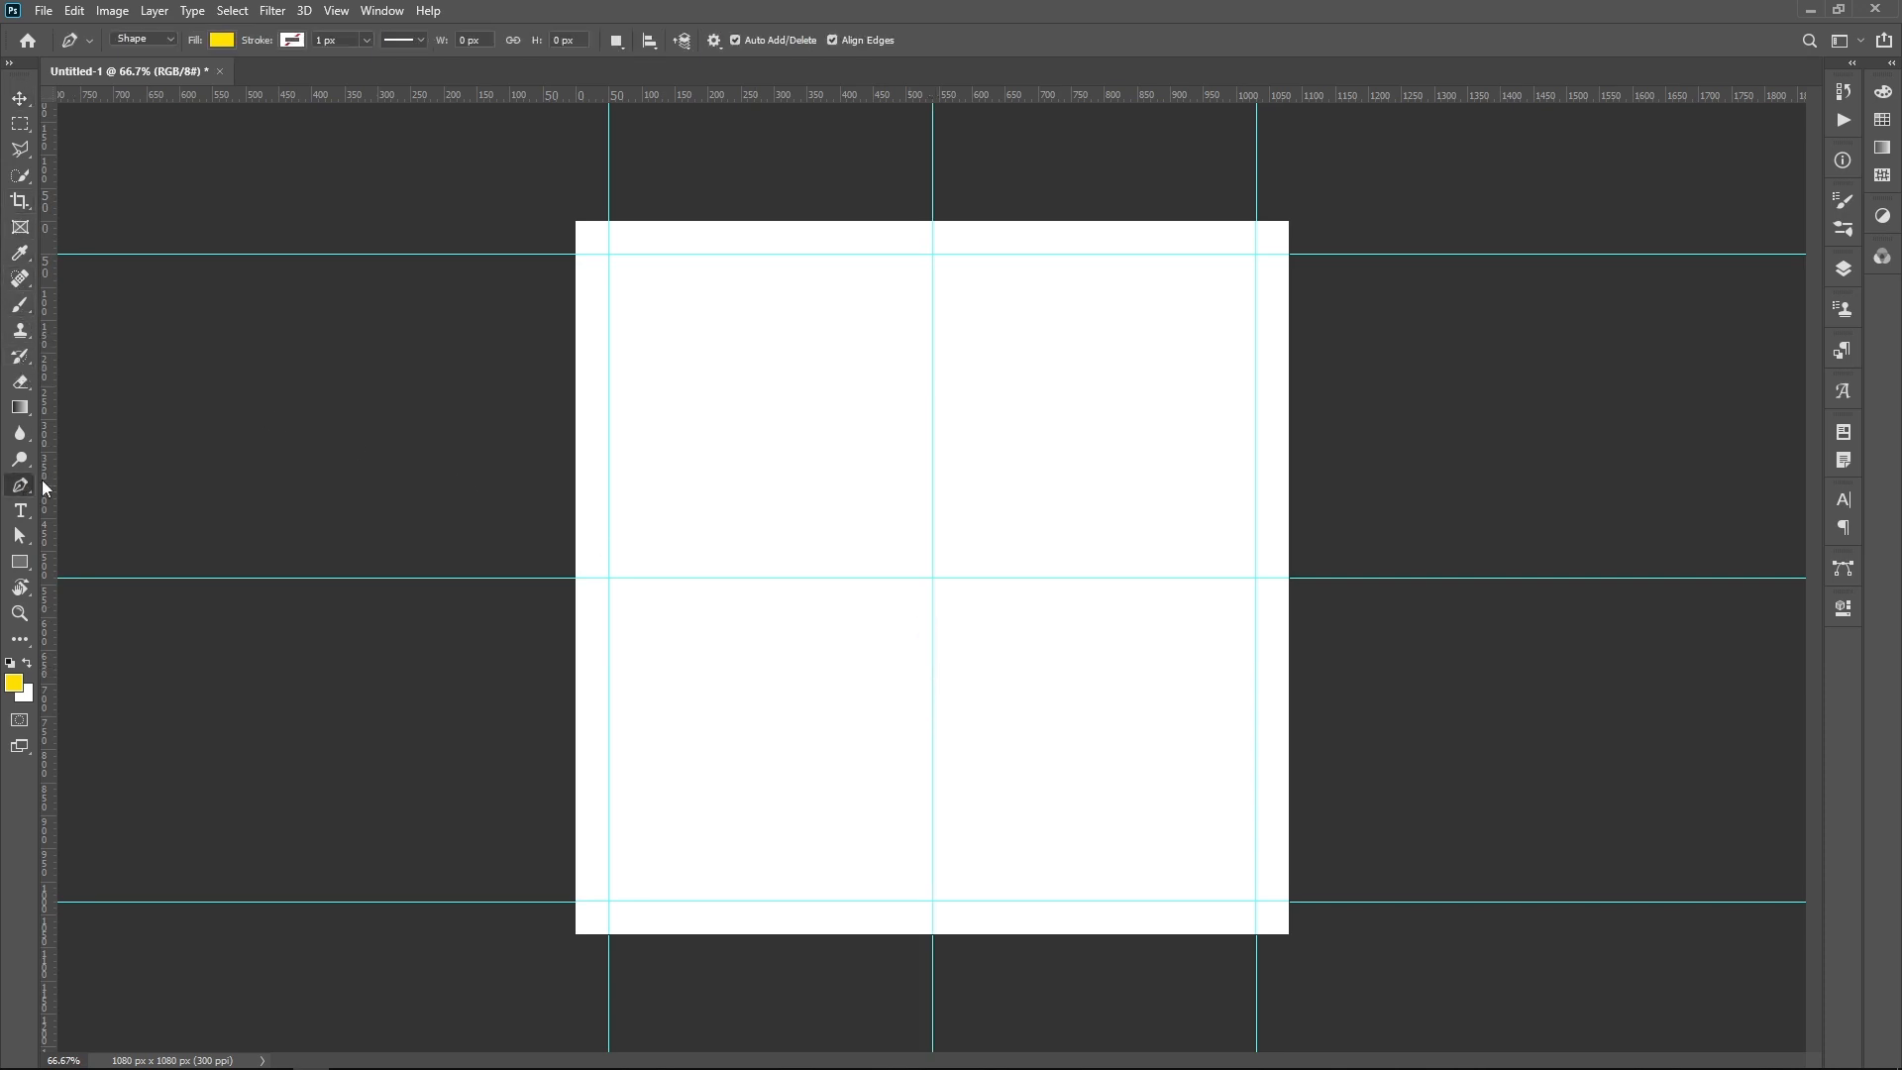
left_click(224, 41)
left_click(97, 145)
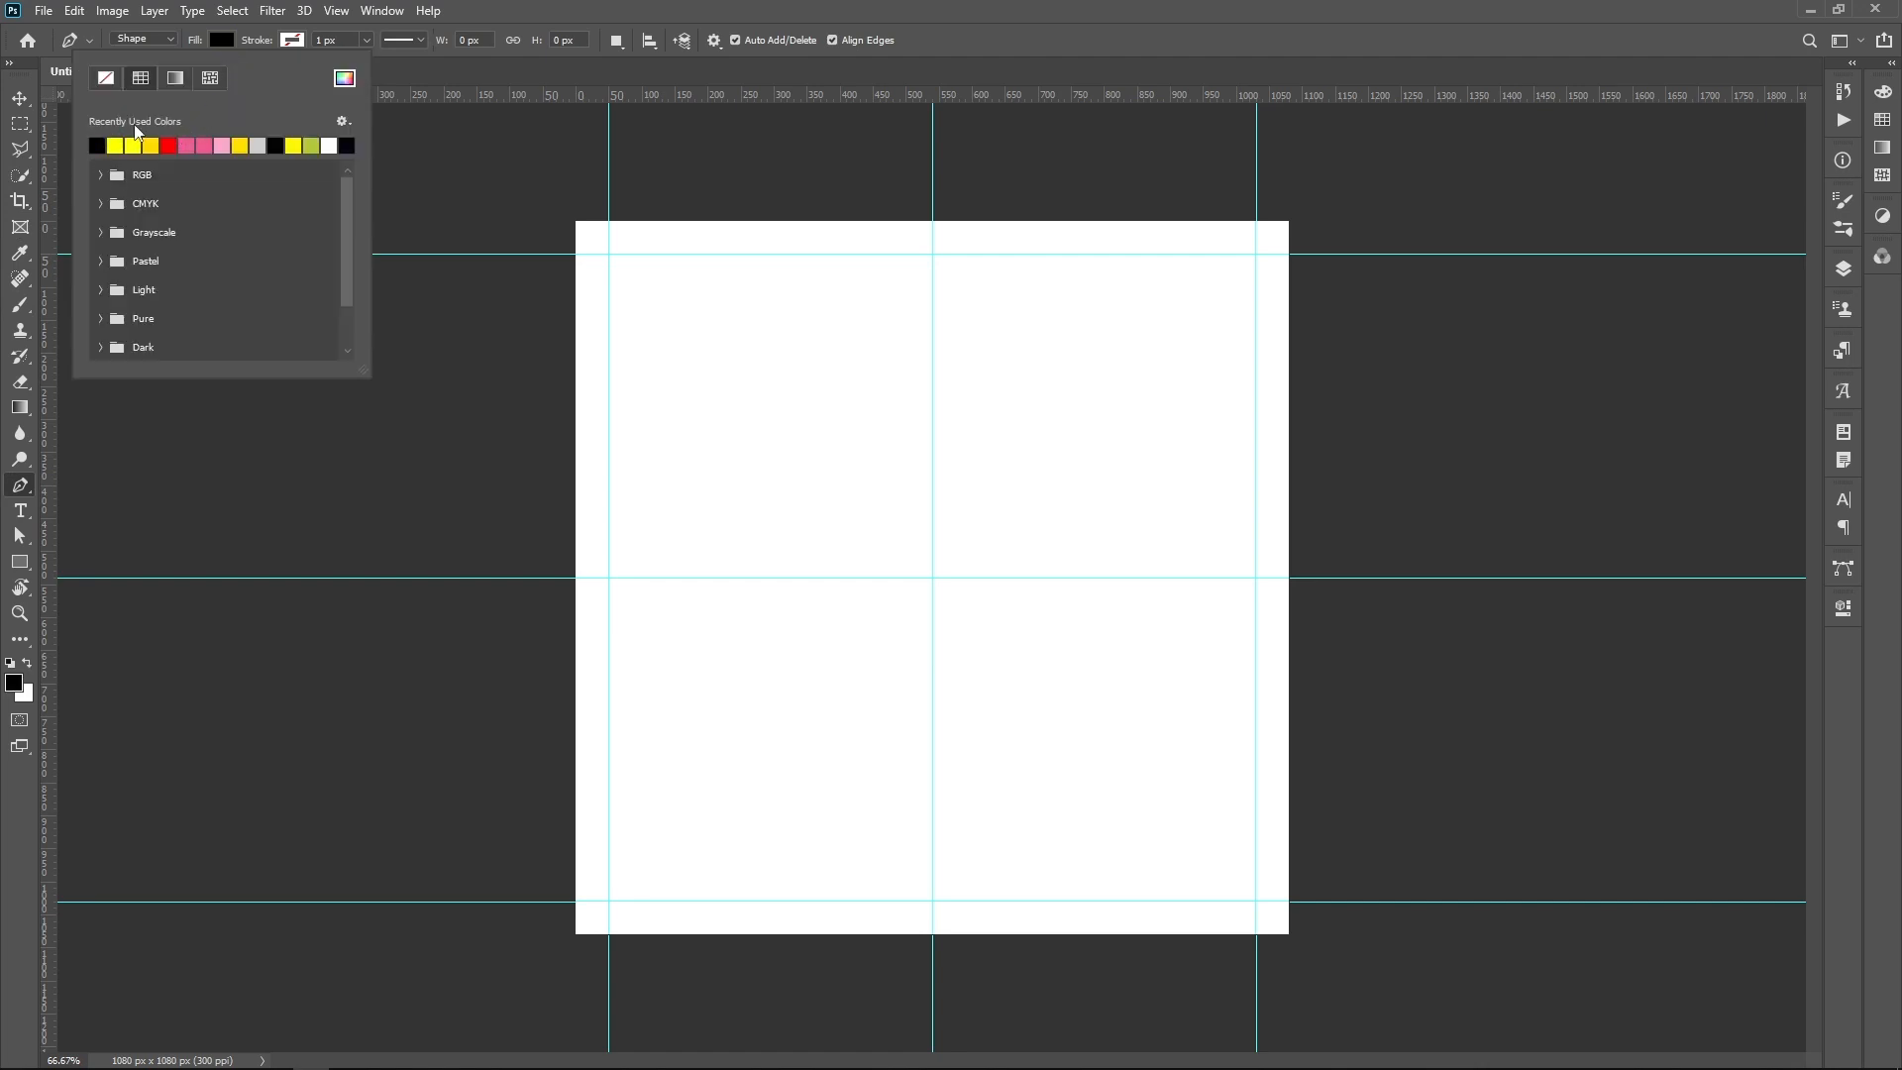
left_click(217, 40)
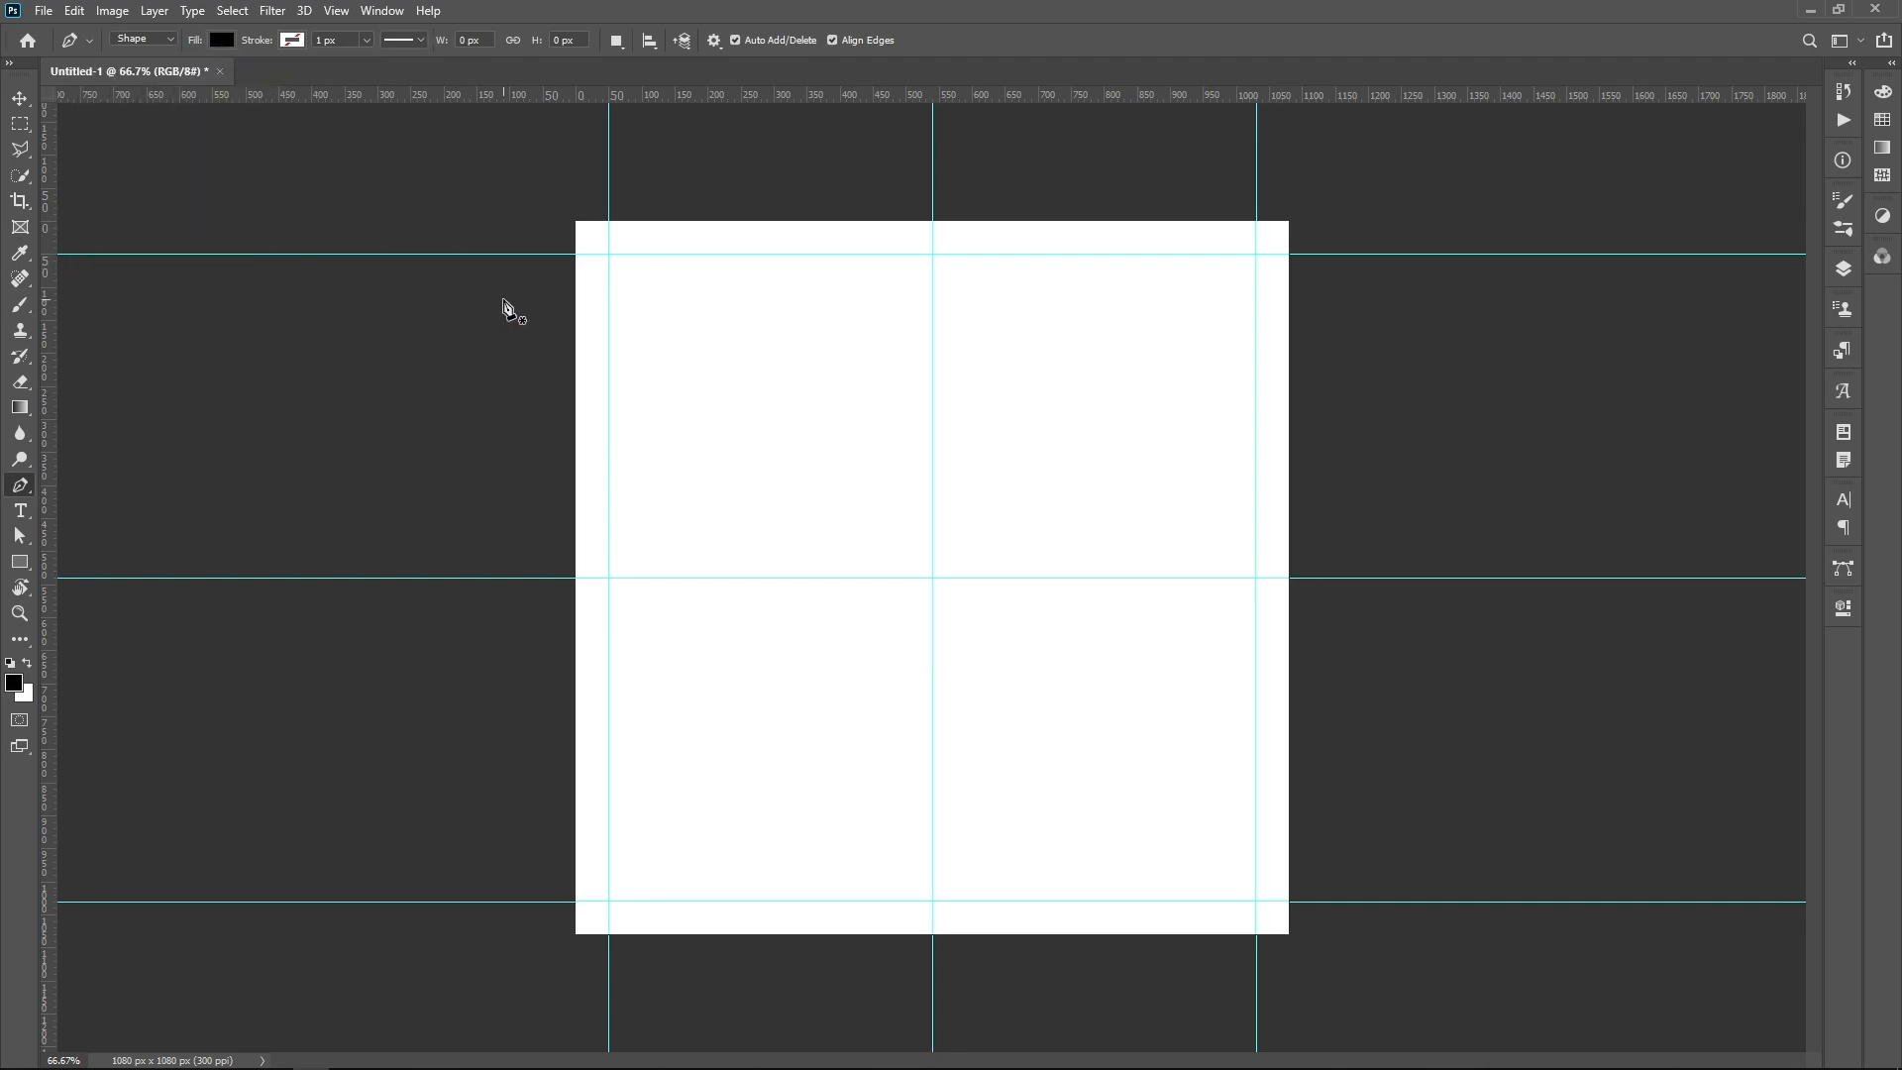
left_click(559, 429)
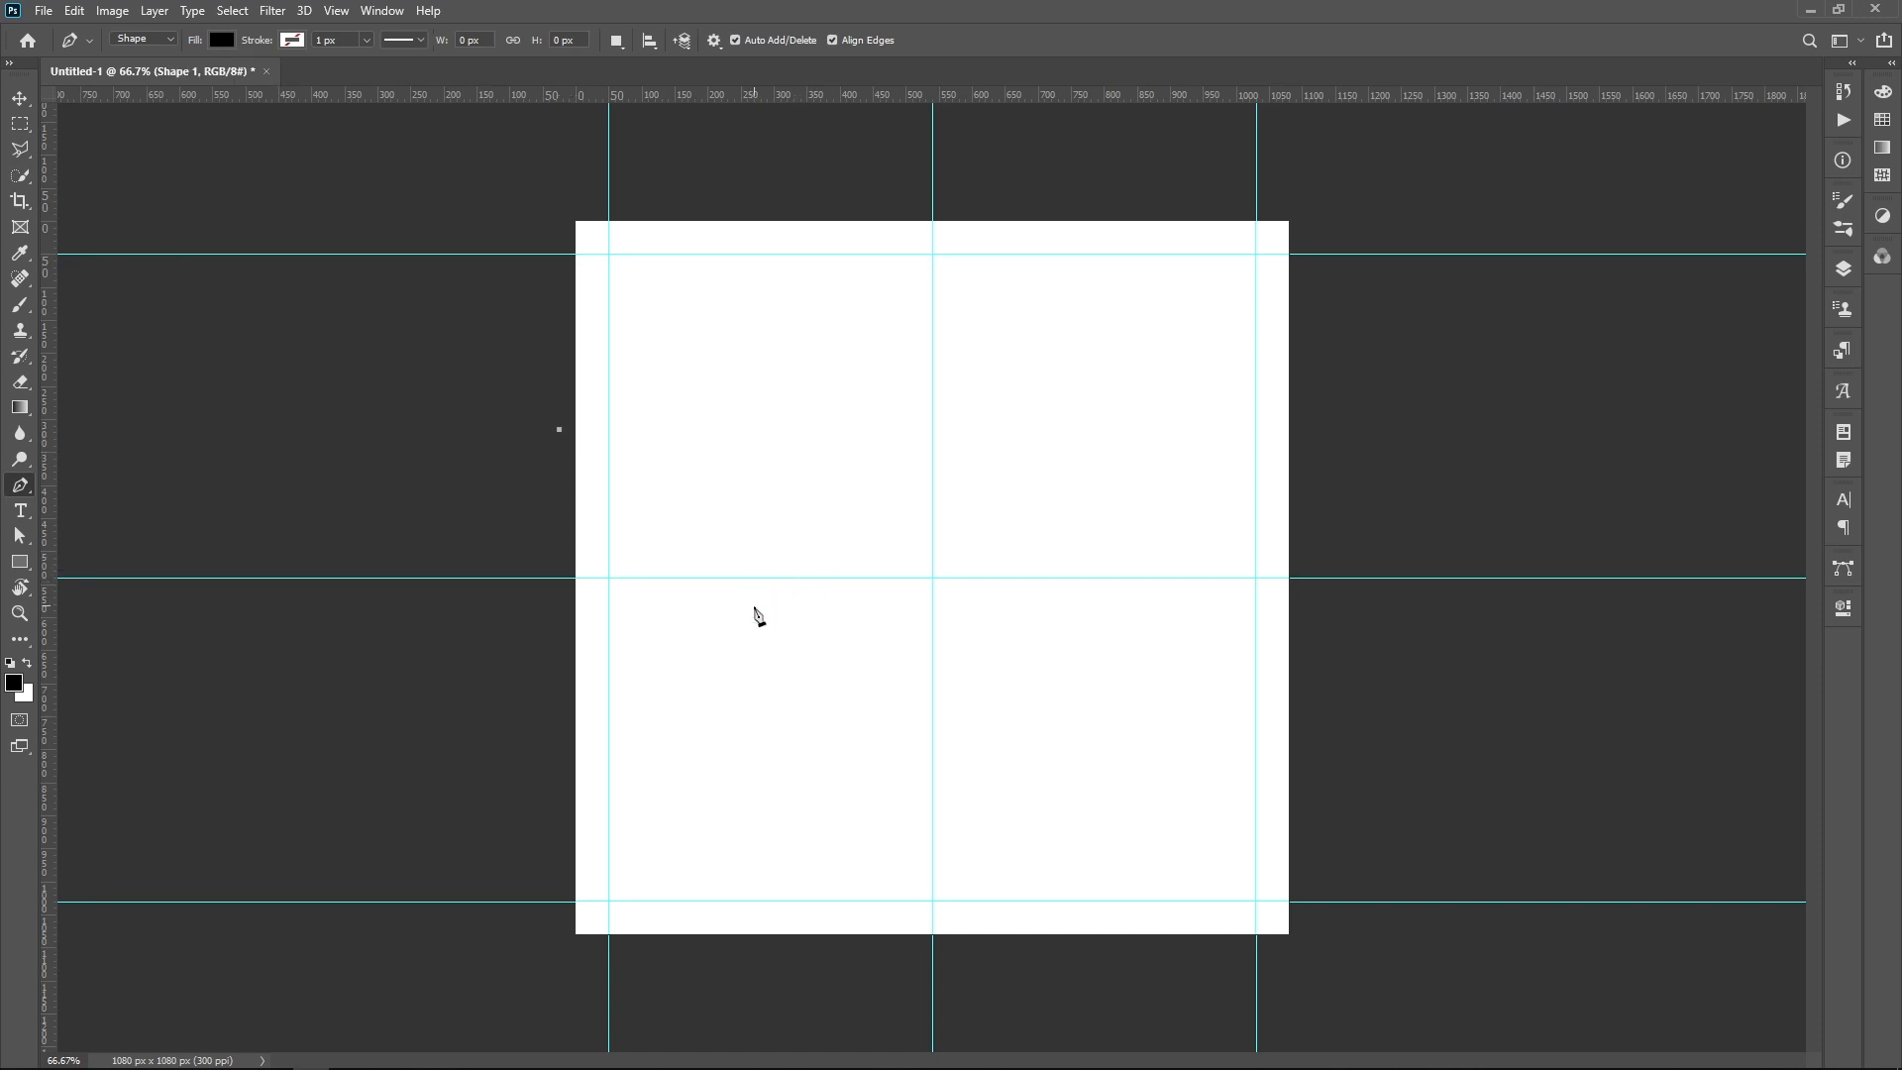
left_click(747, 578)
left_click(1110, 579)
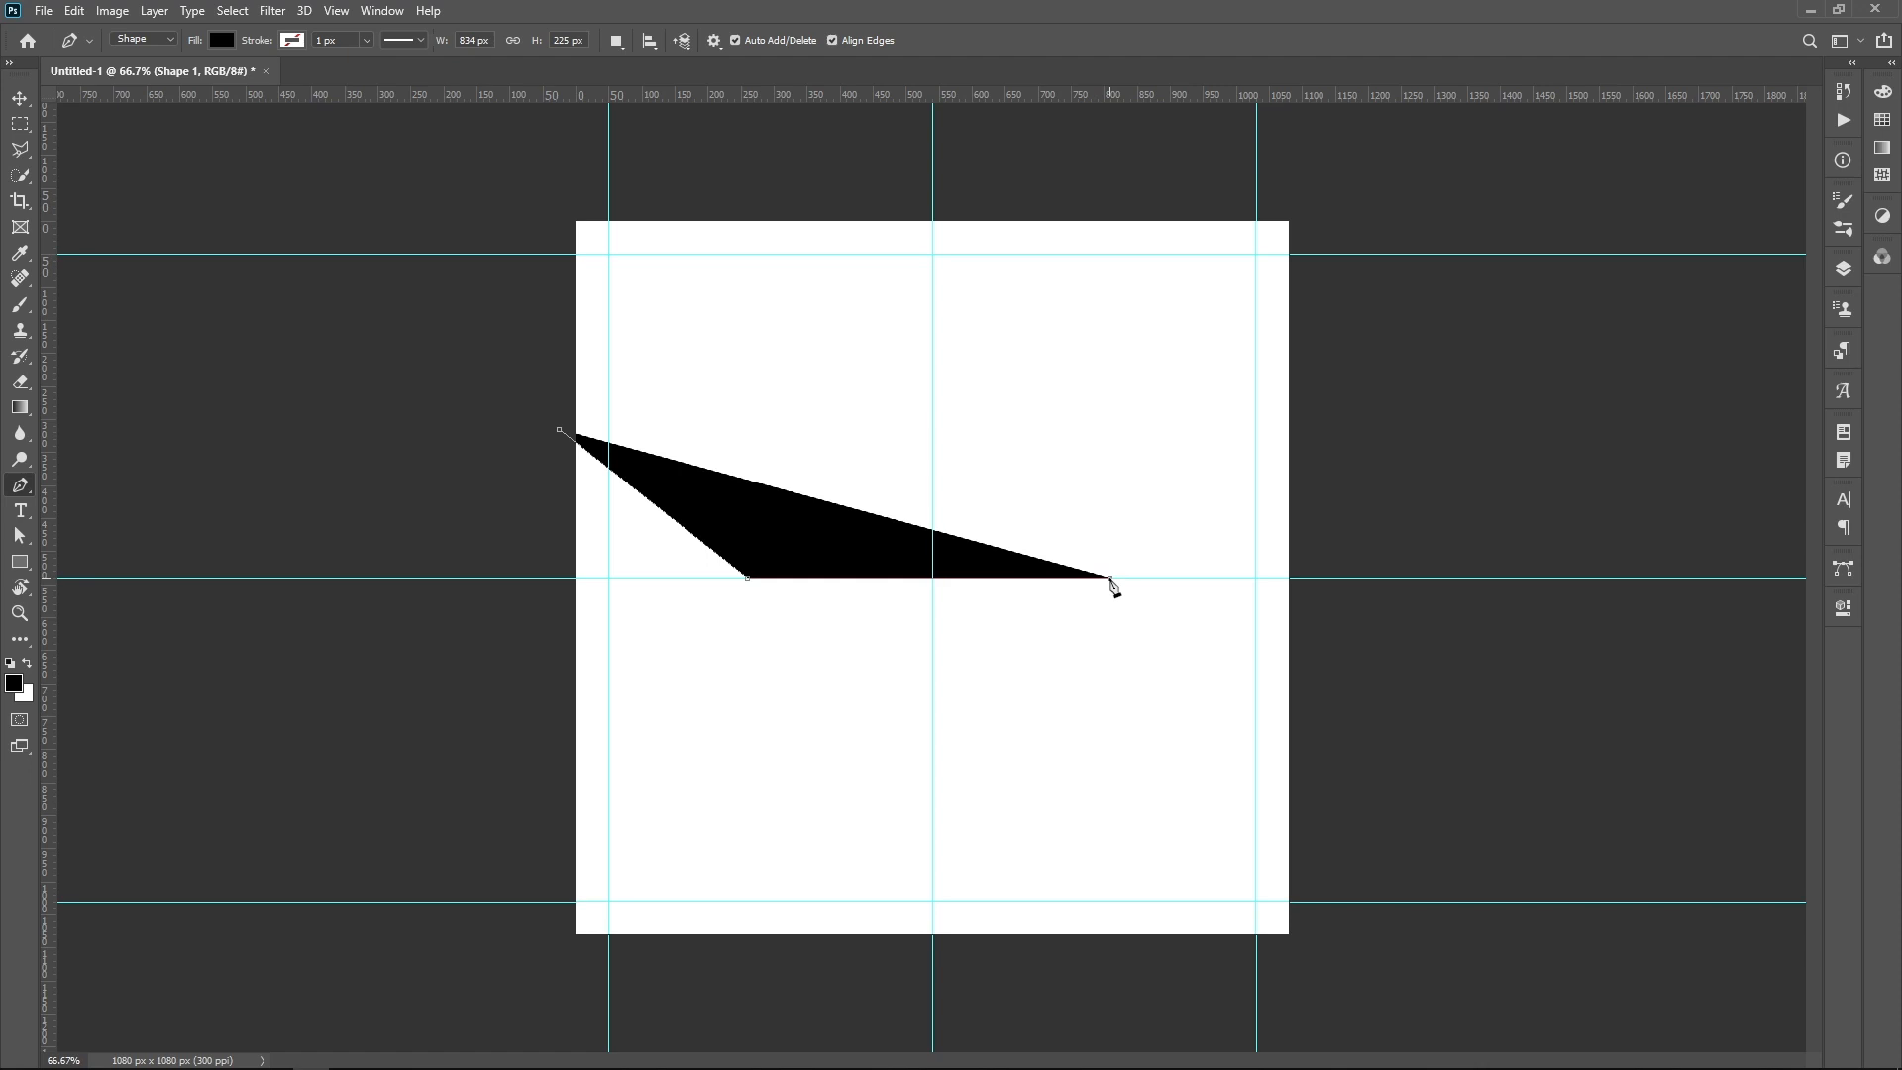
key("ctrl+z")
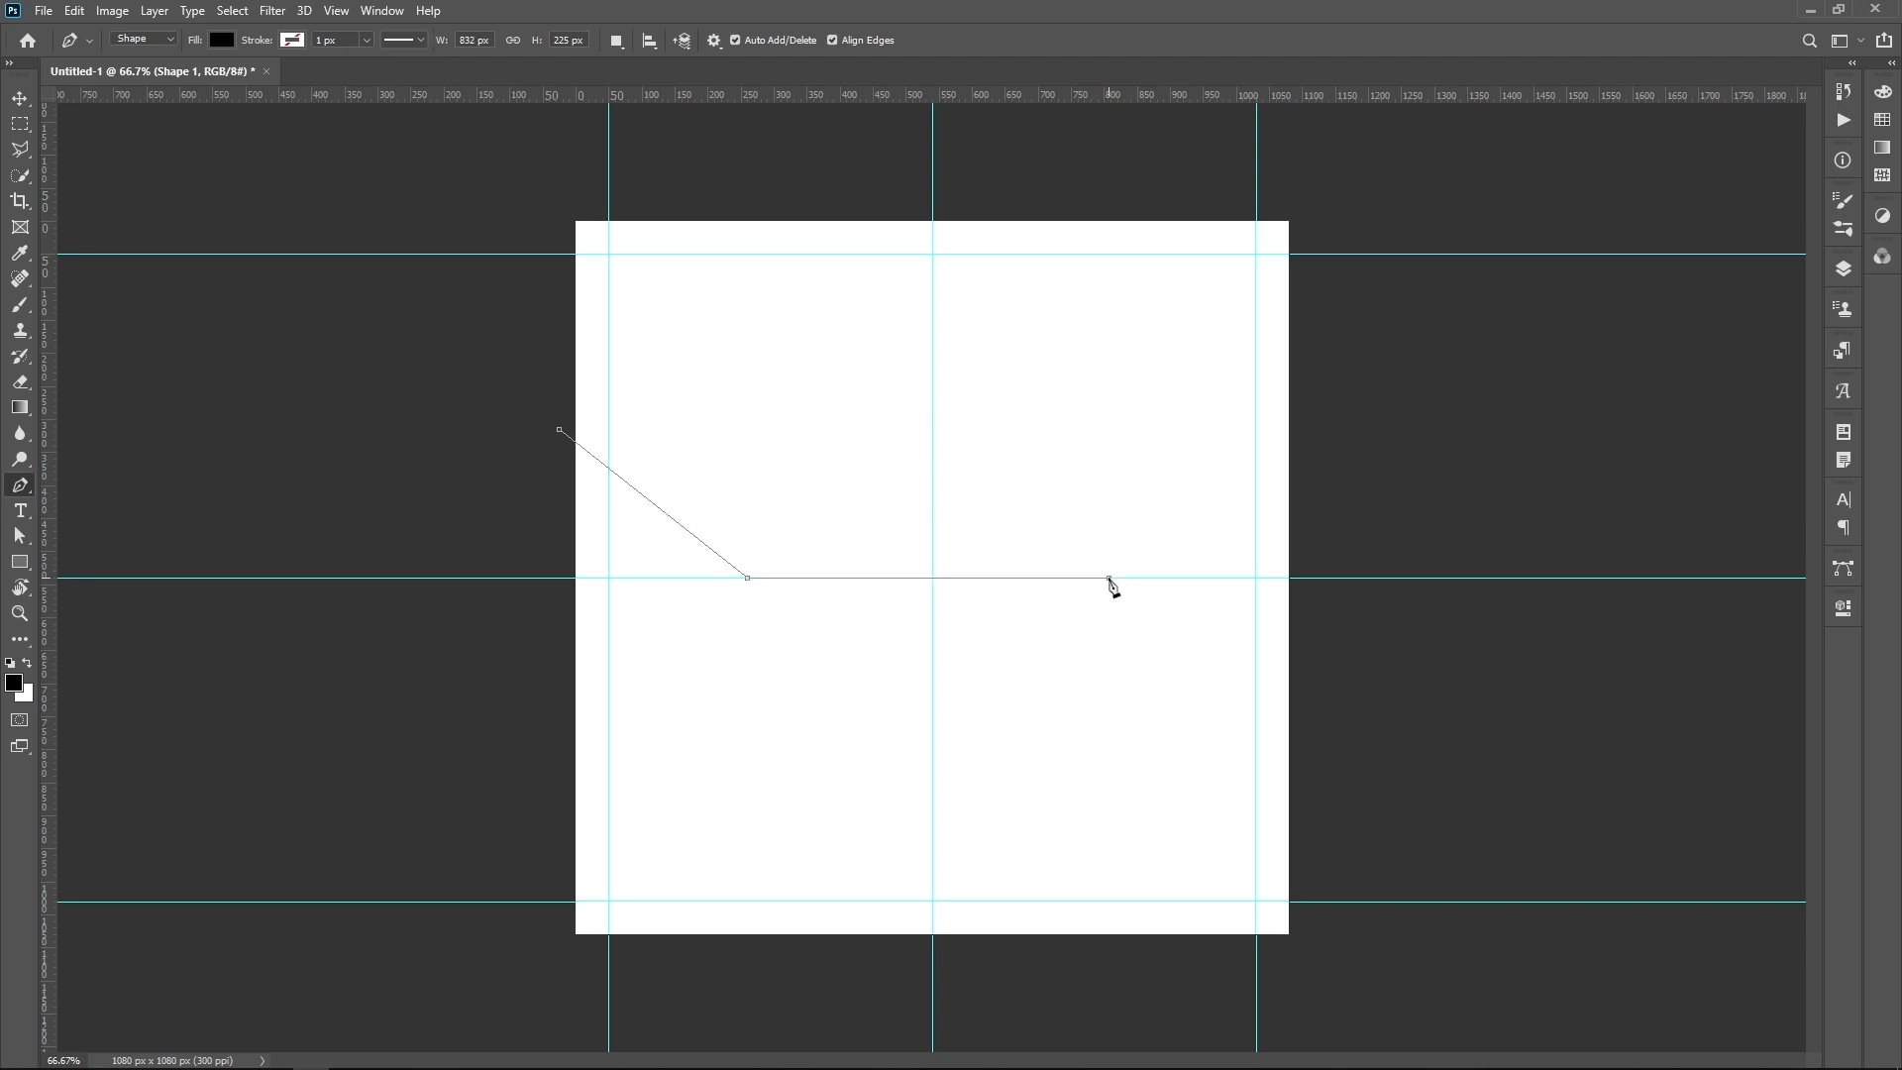
left_click(1110, 578)
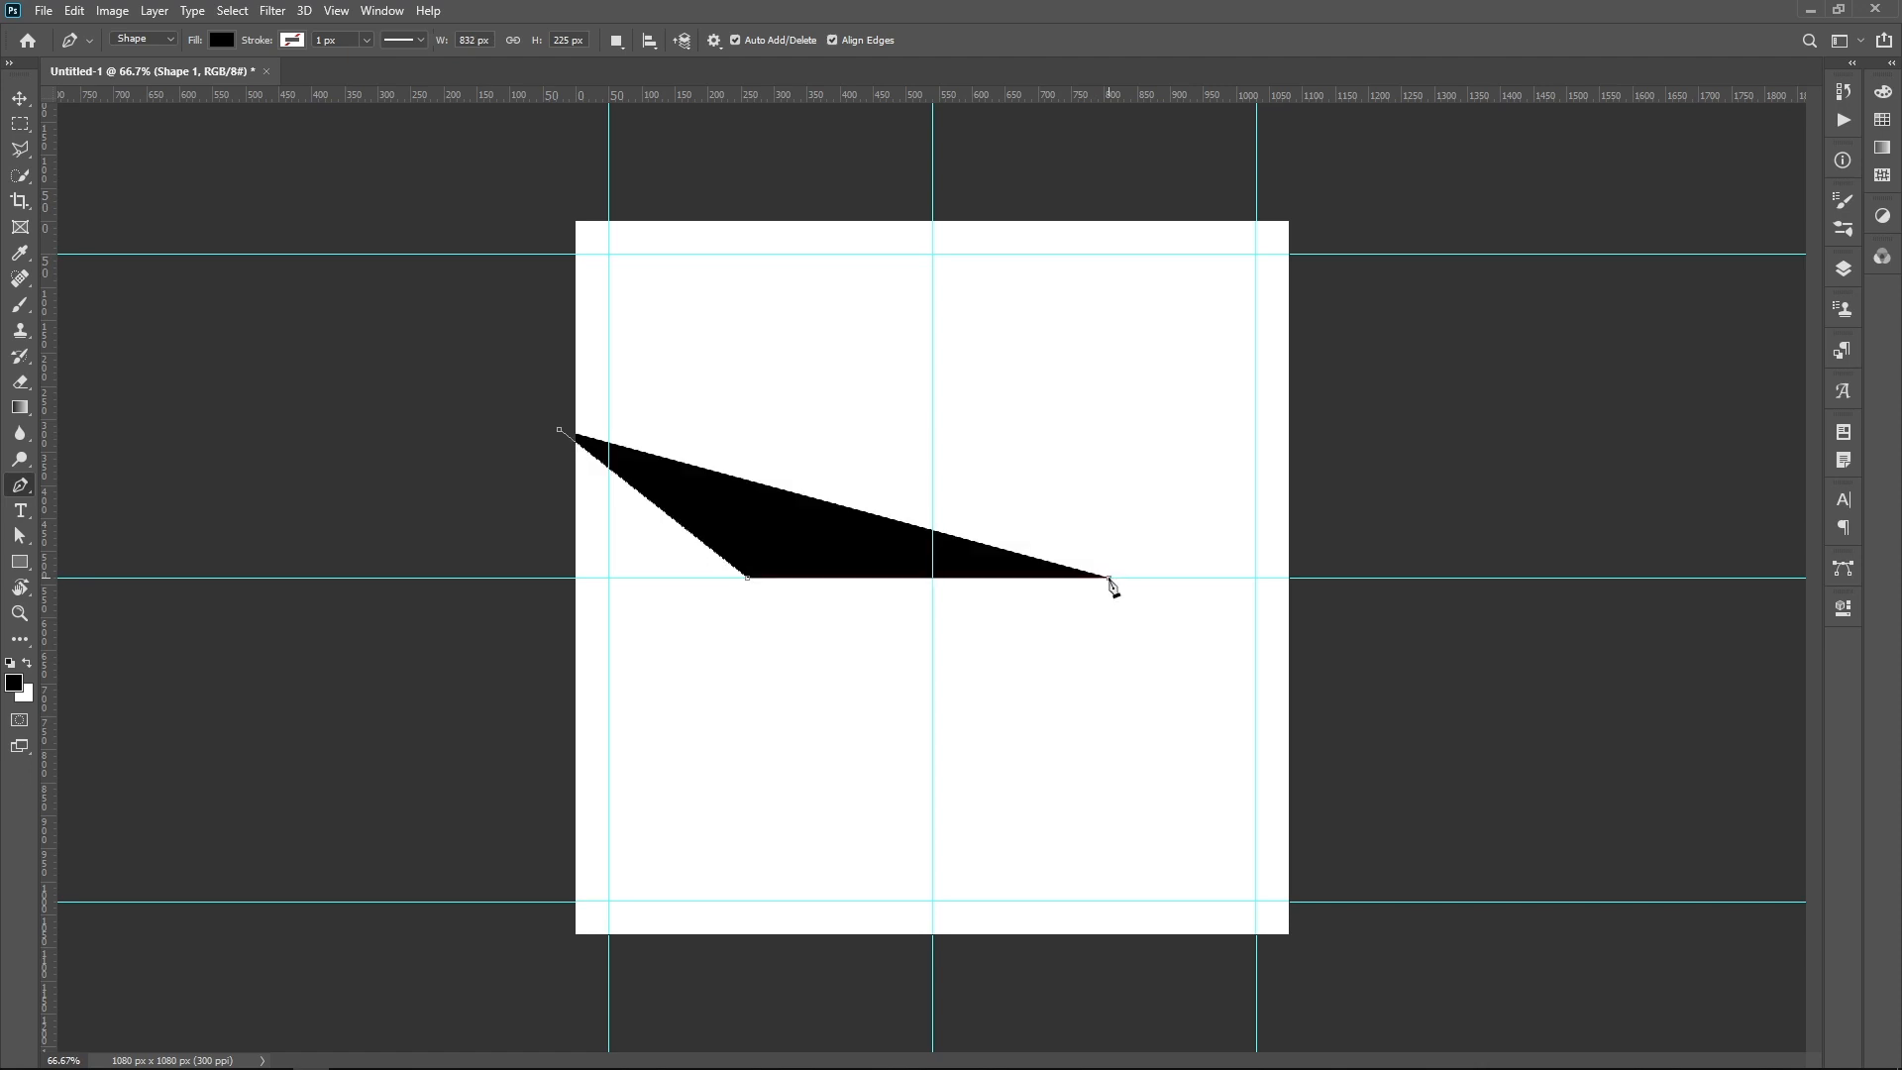
left_click(1311, 416)
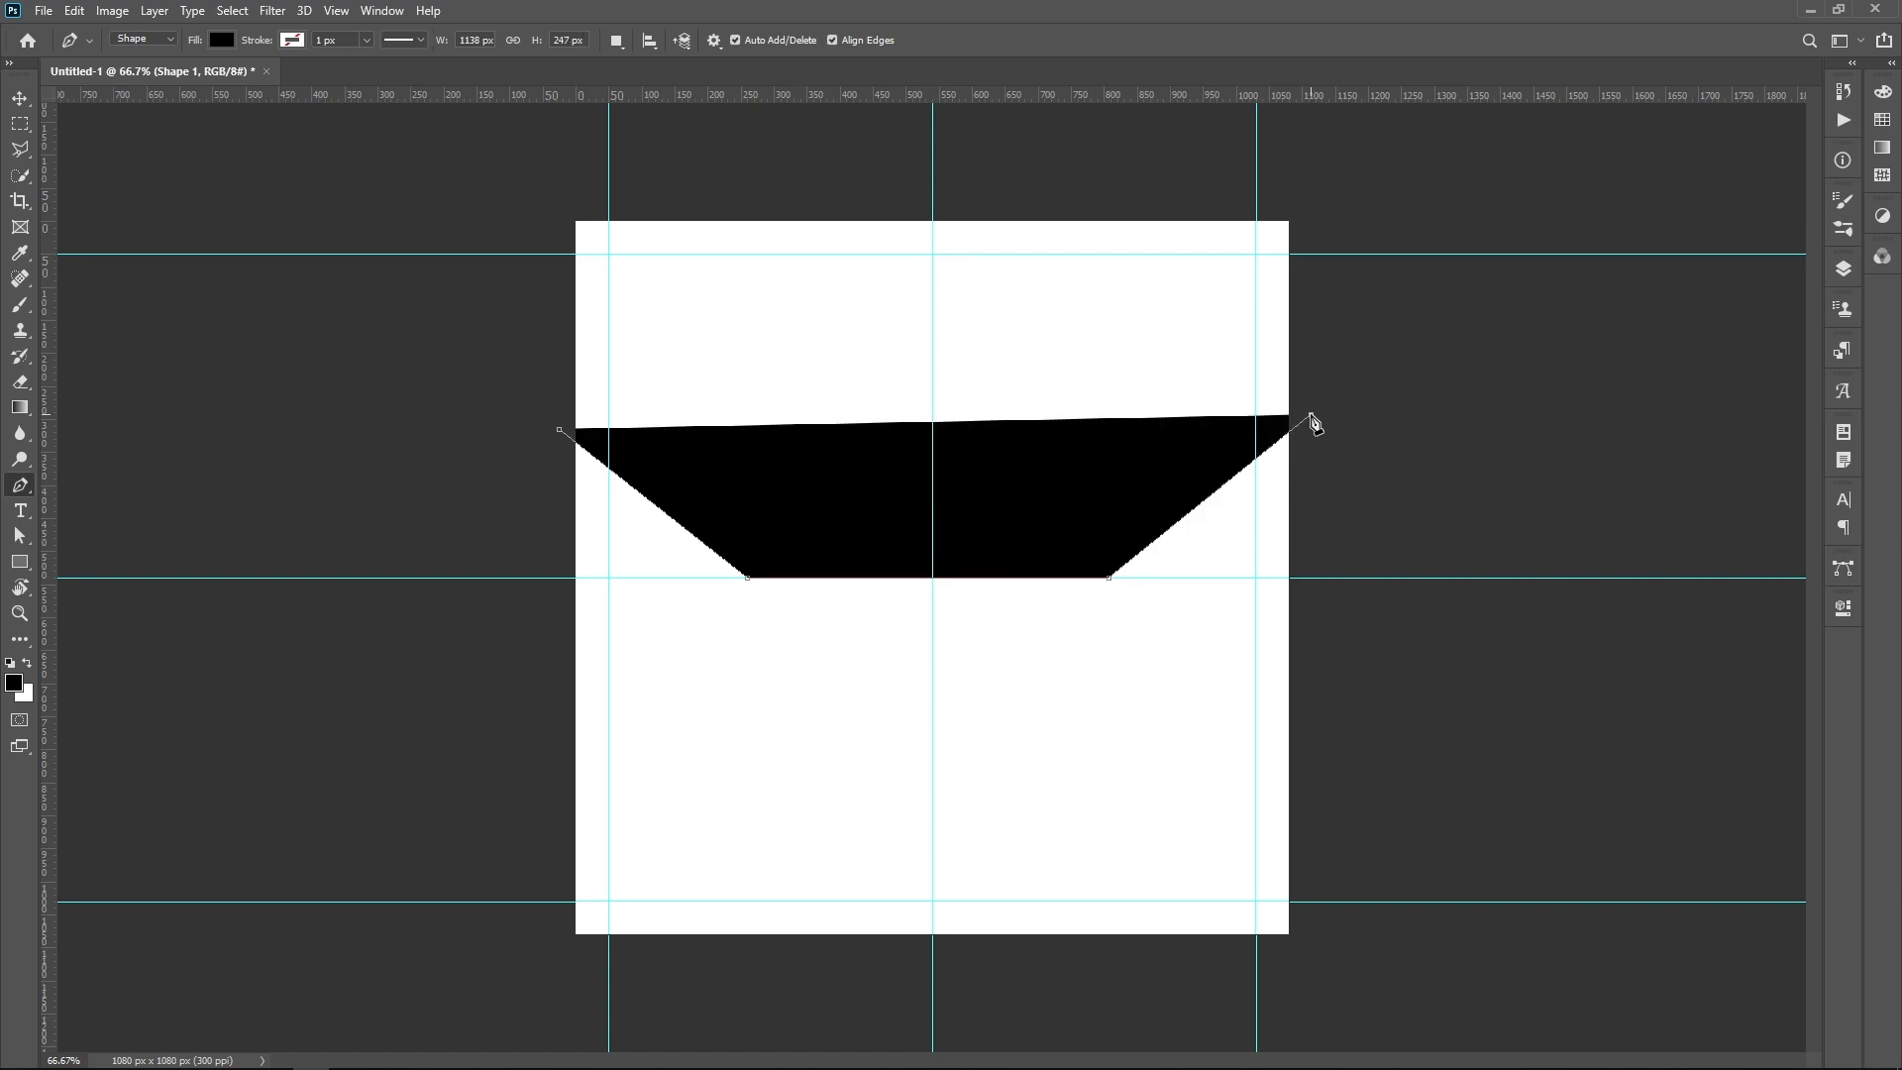
left_click_drag(1311, 415, 1304, 424)
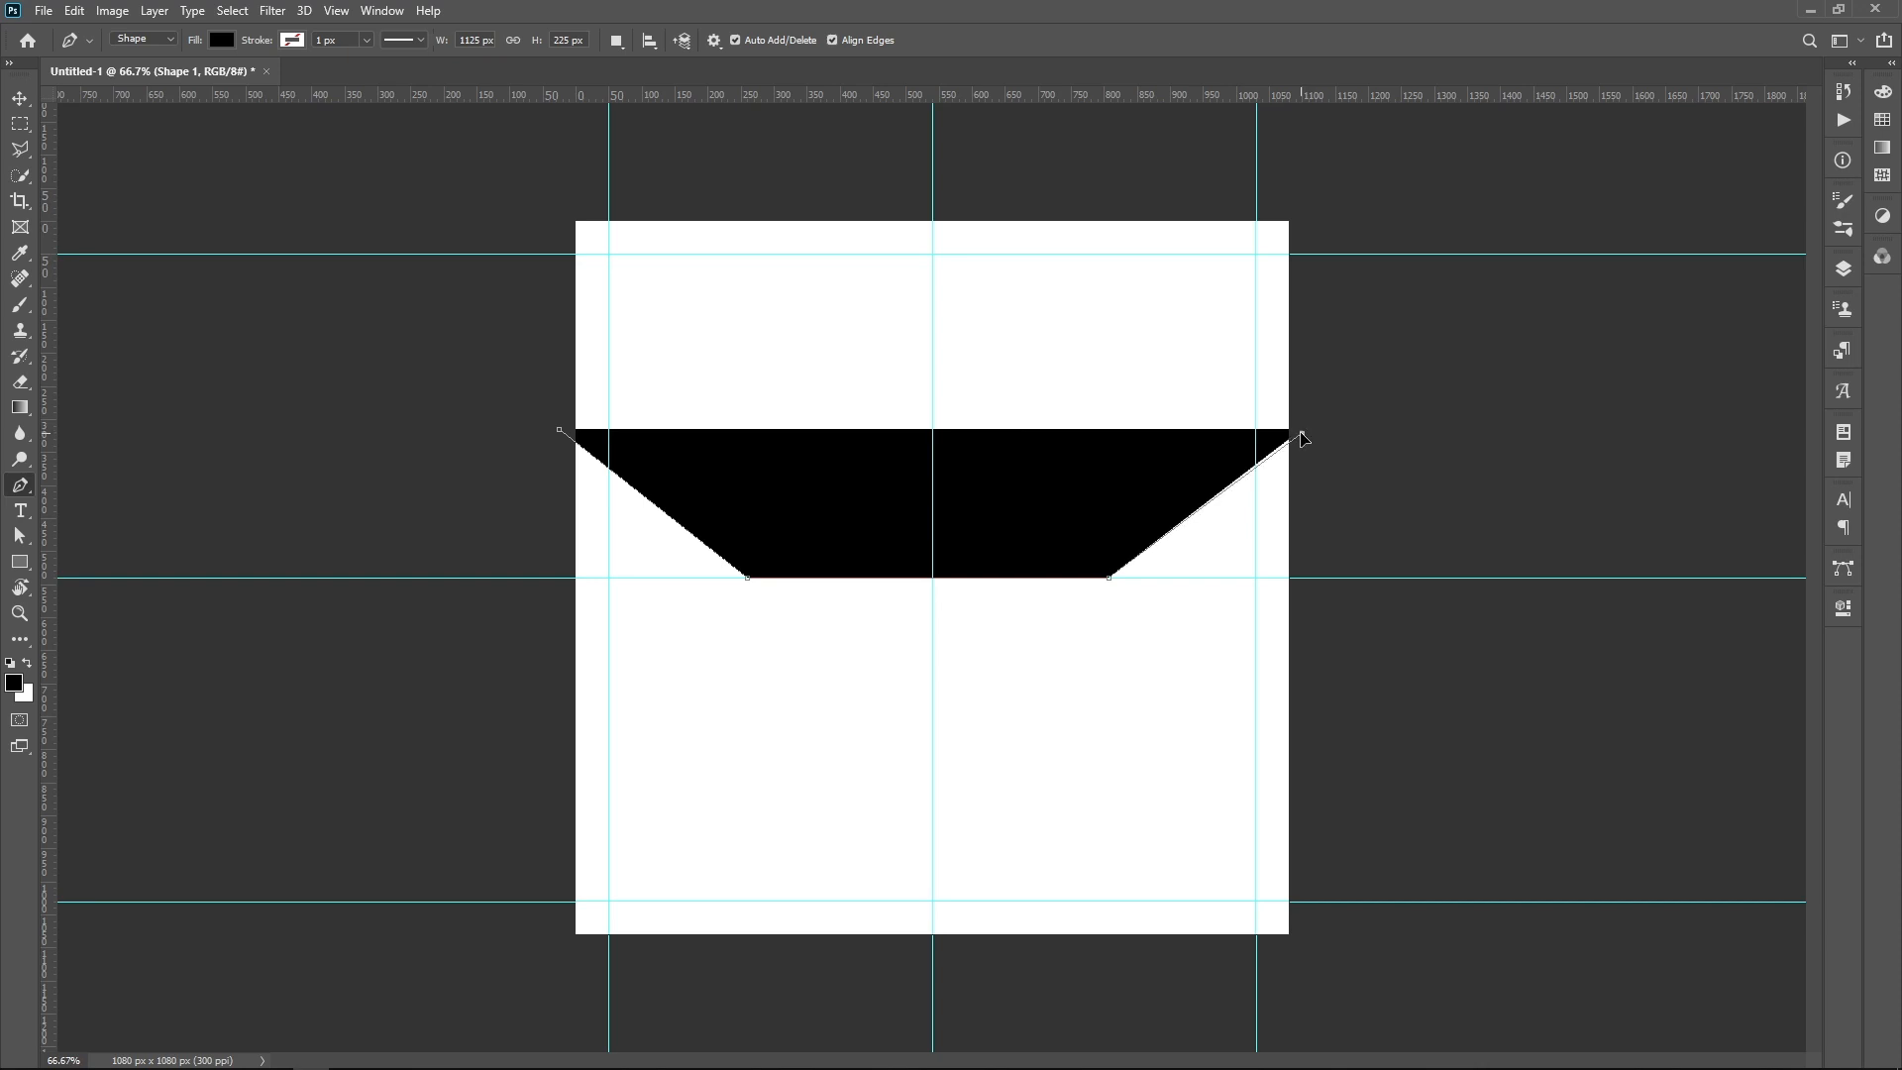
left_click(1302, 434)
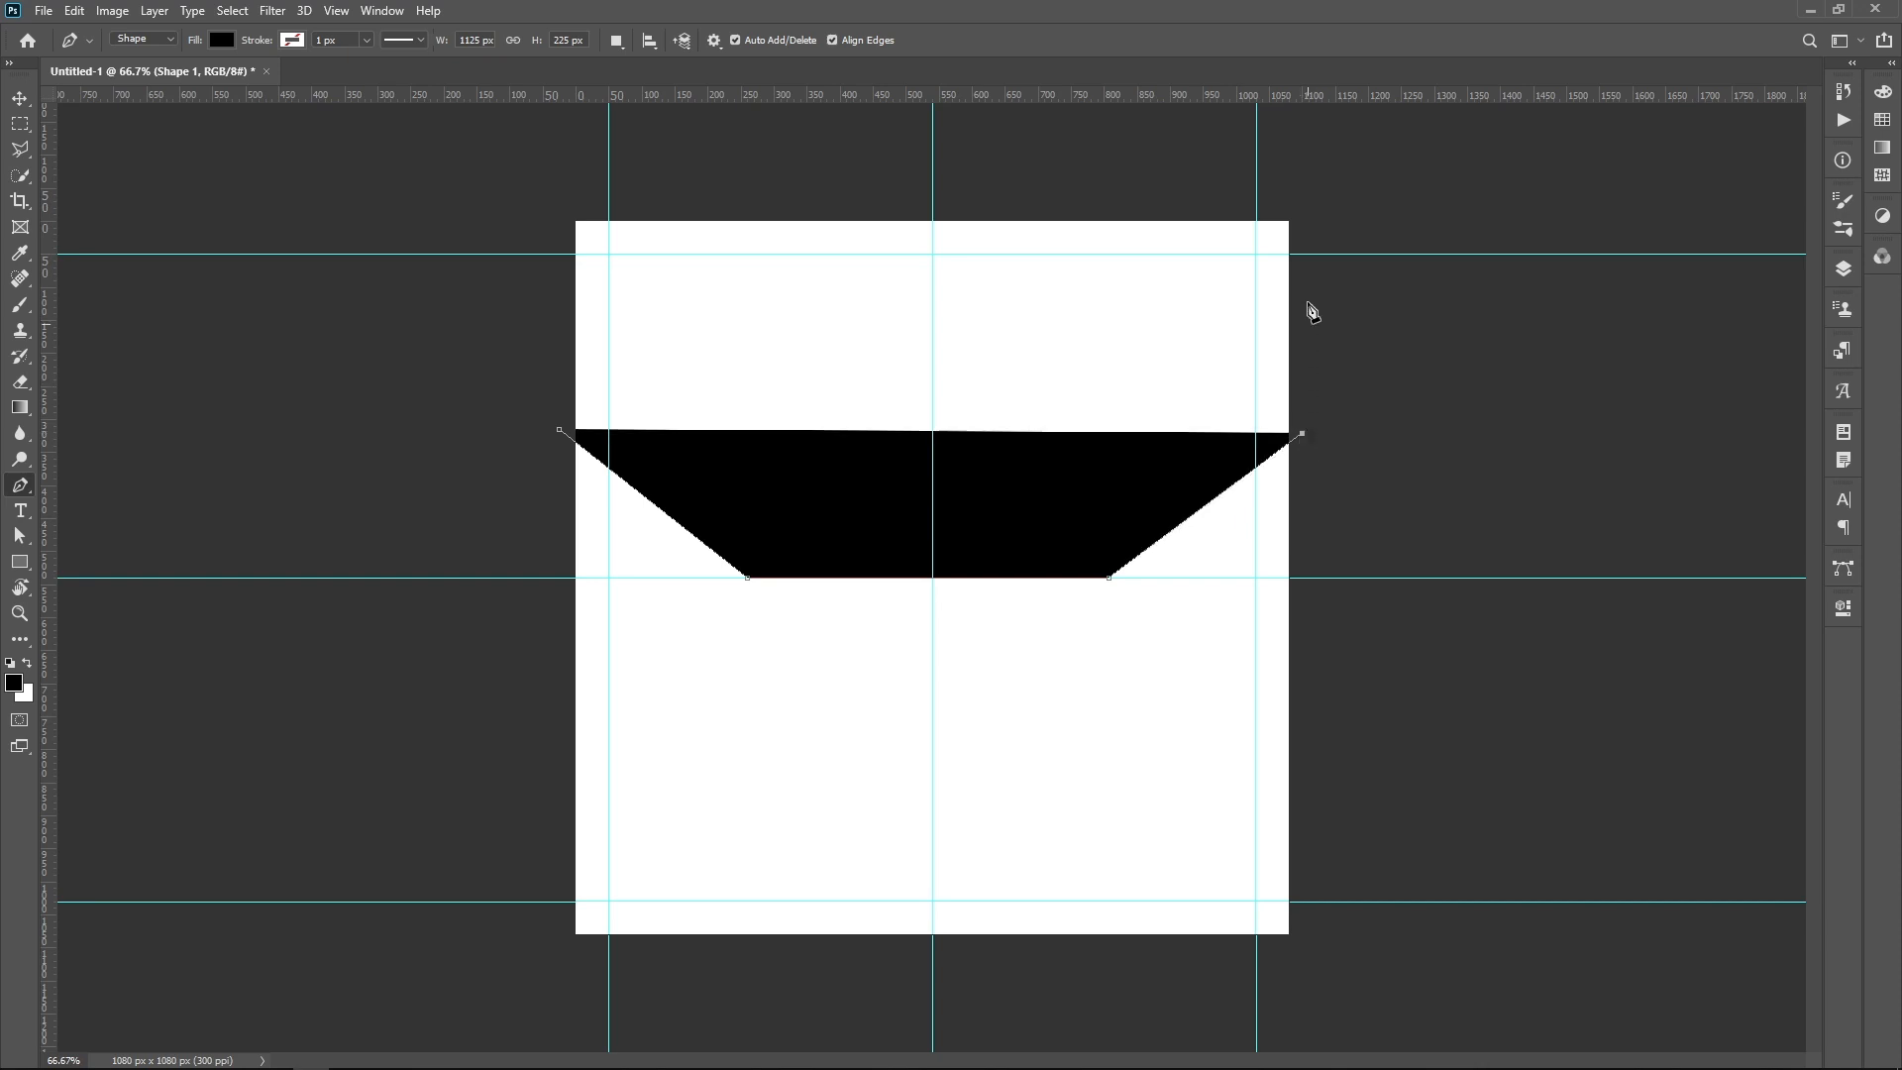
left_click(1298, 203)
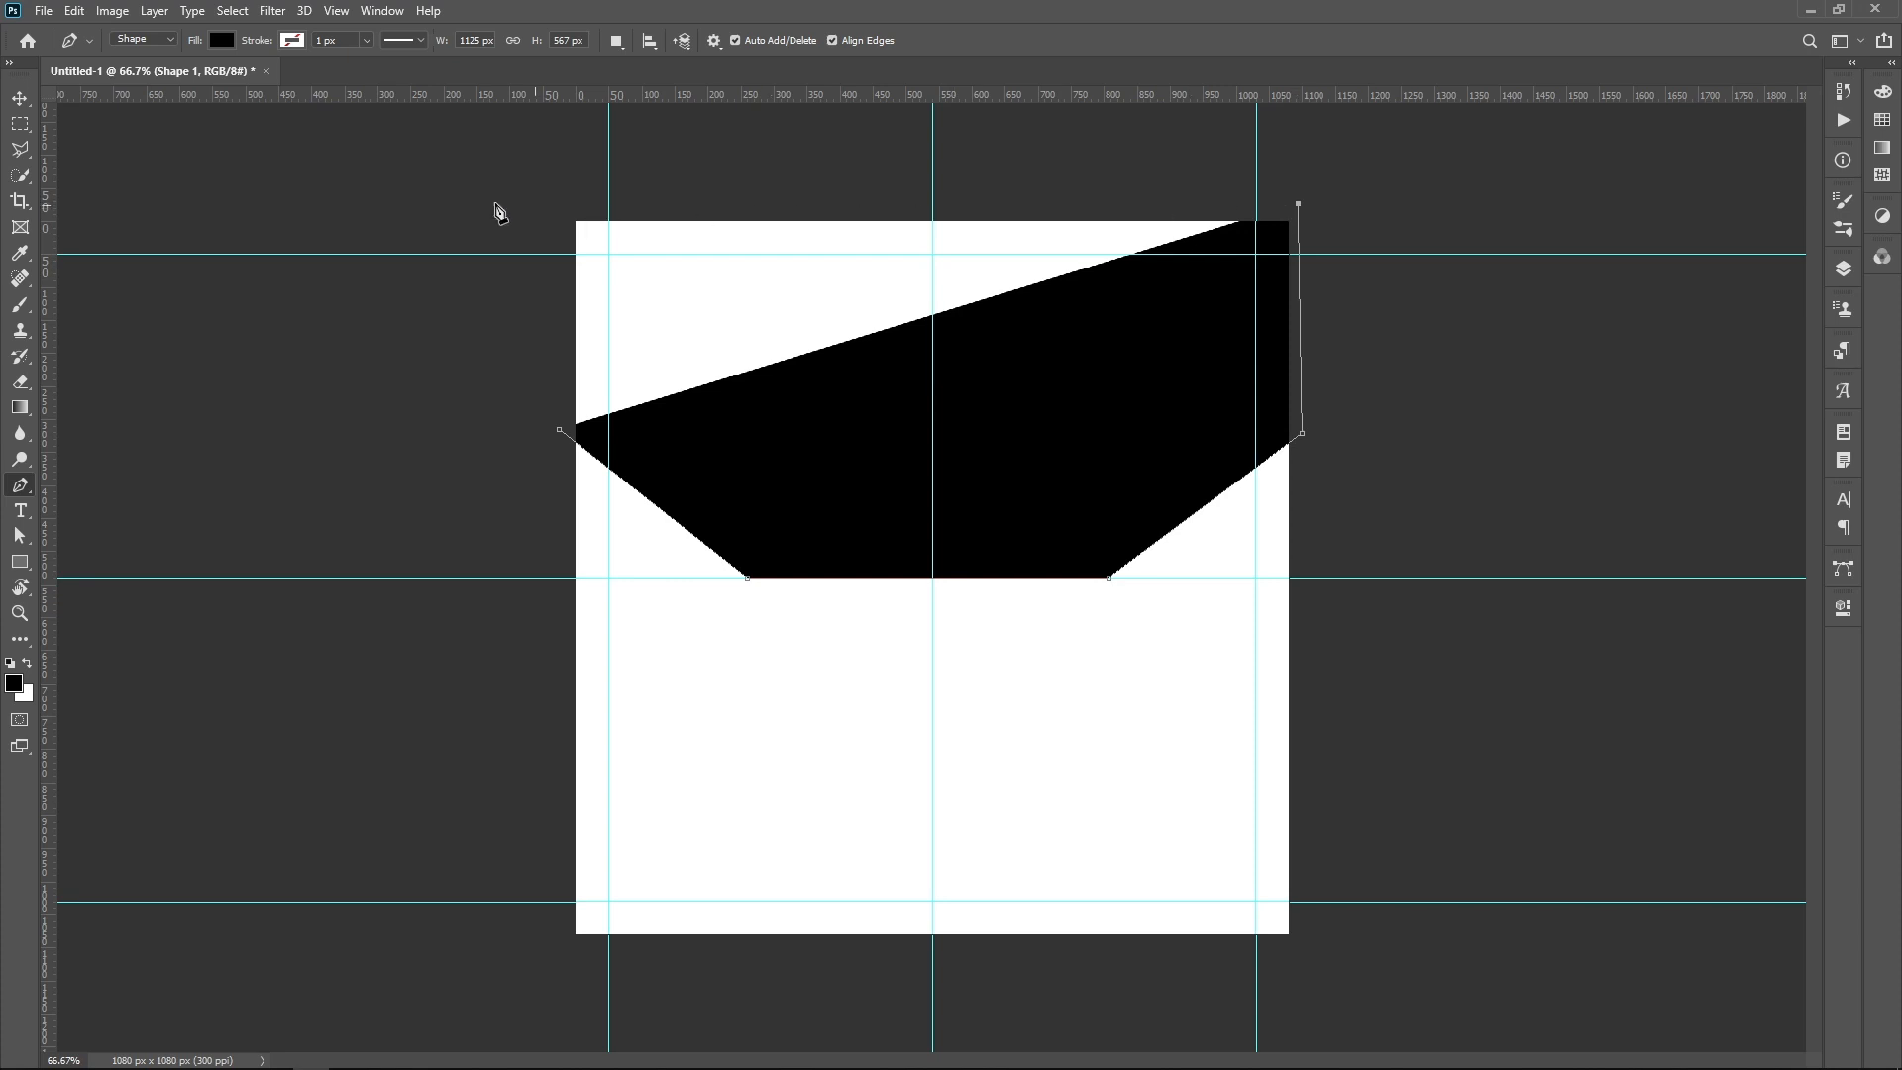
left_click(559, 179)
left_click(561, 431)
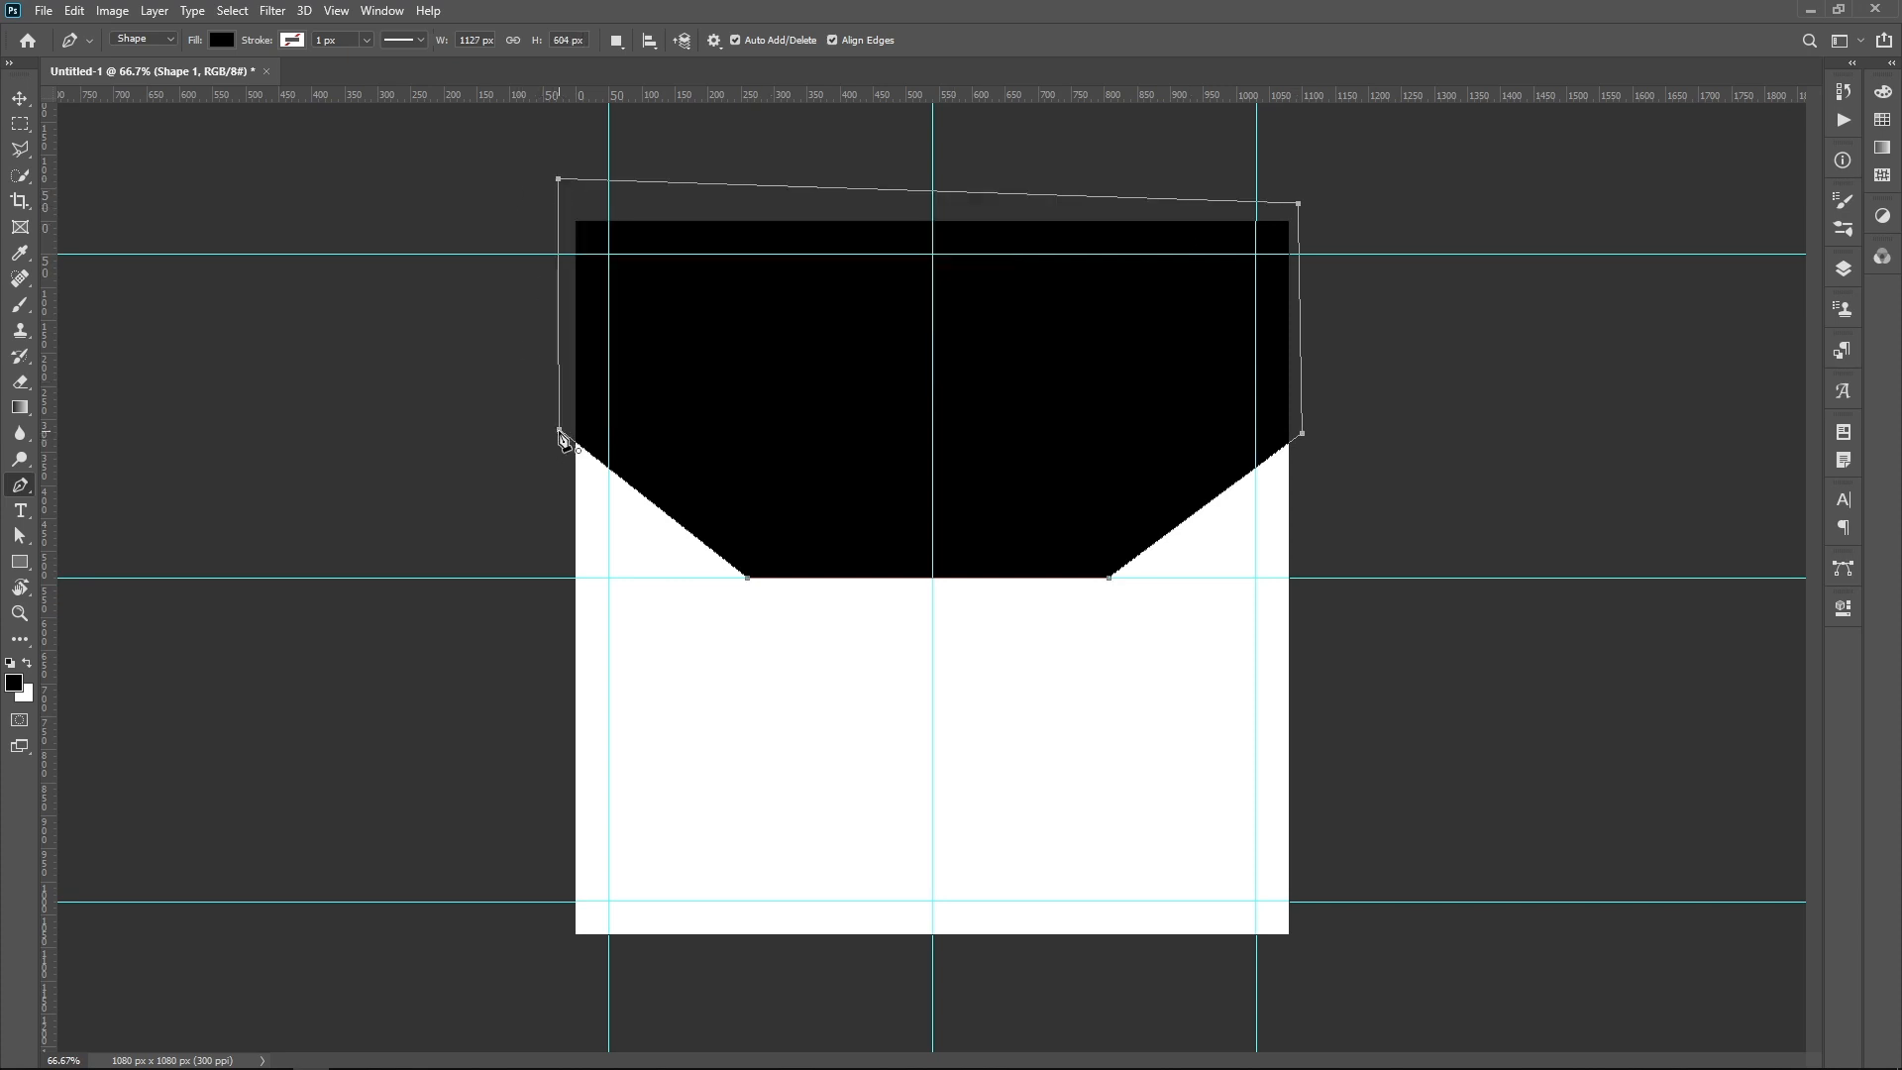
Step: Bend the black shape's flat base upward into a shallow arch at the vertical centre guide using the Curvature Pen Tool
right_click(19, 486)
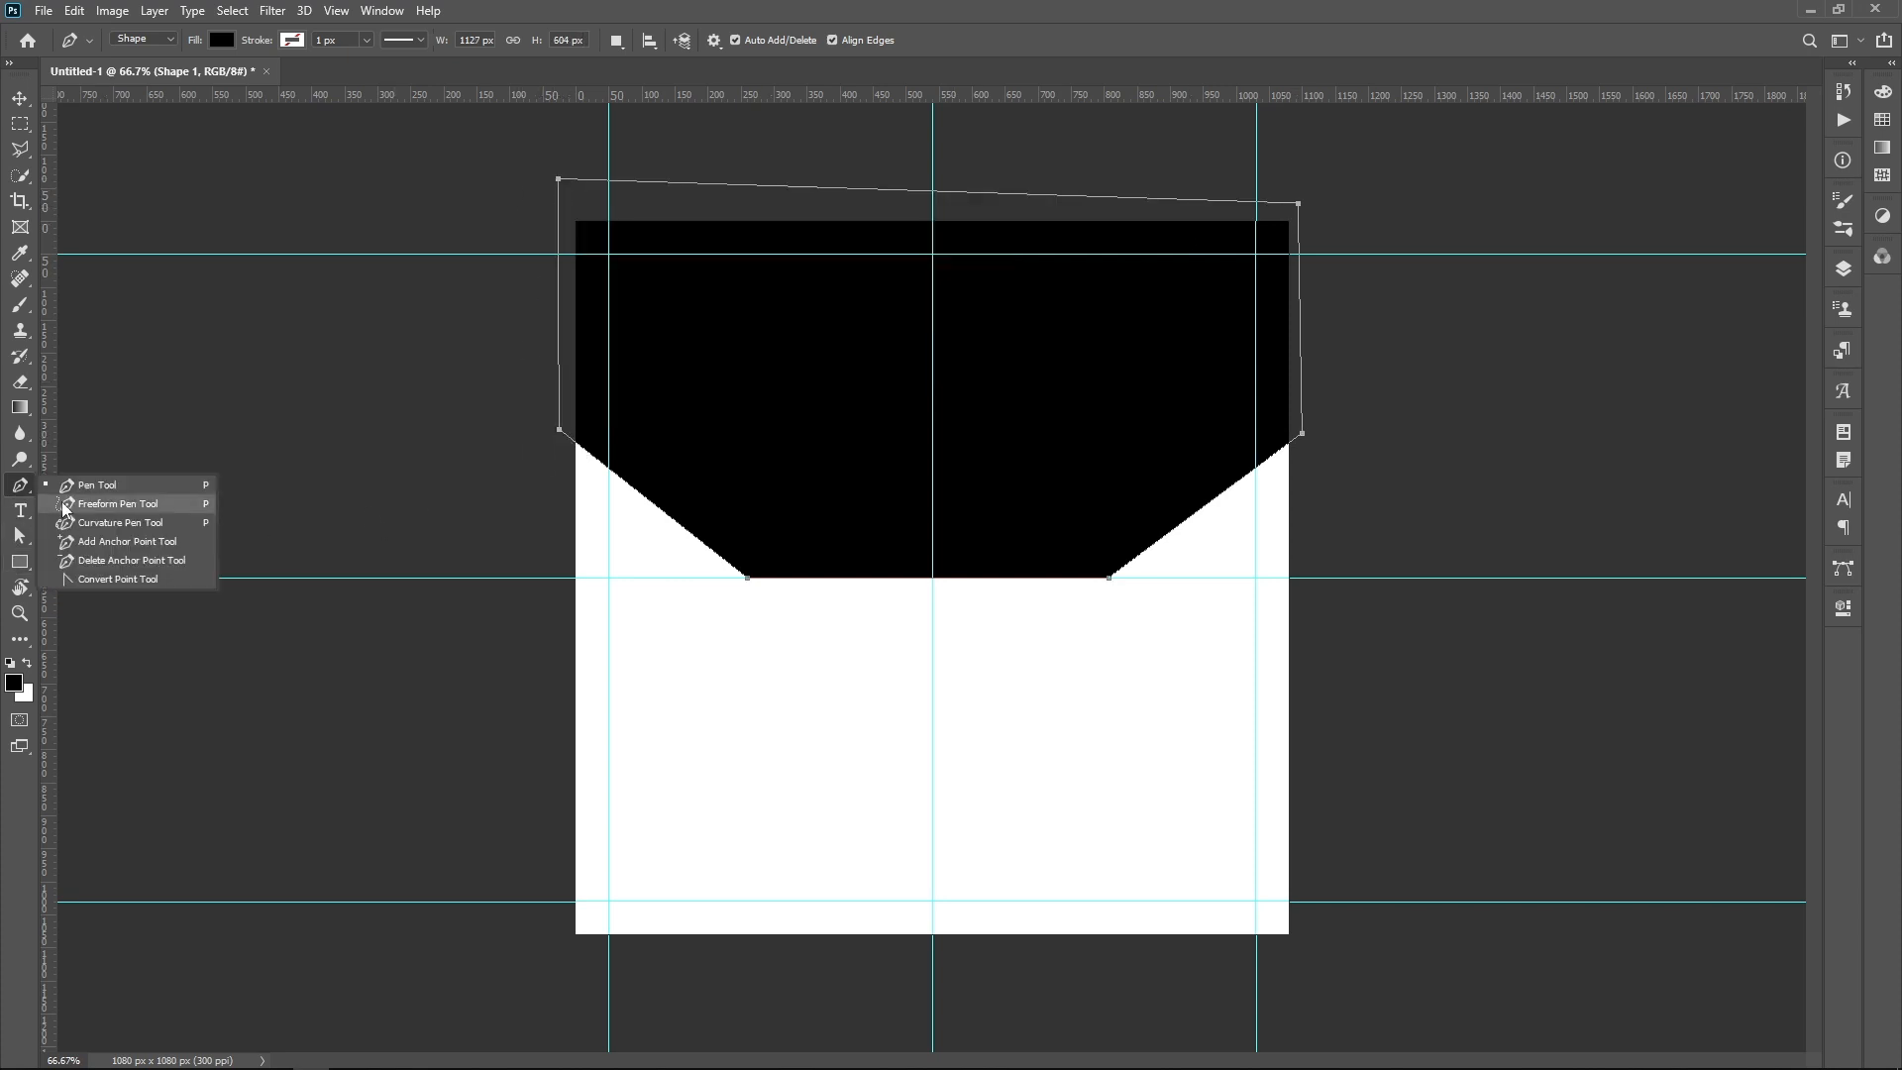
left_click(100, 522)
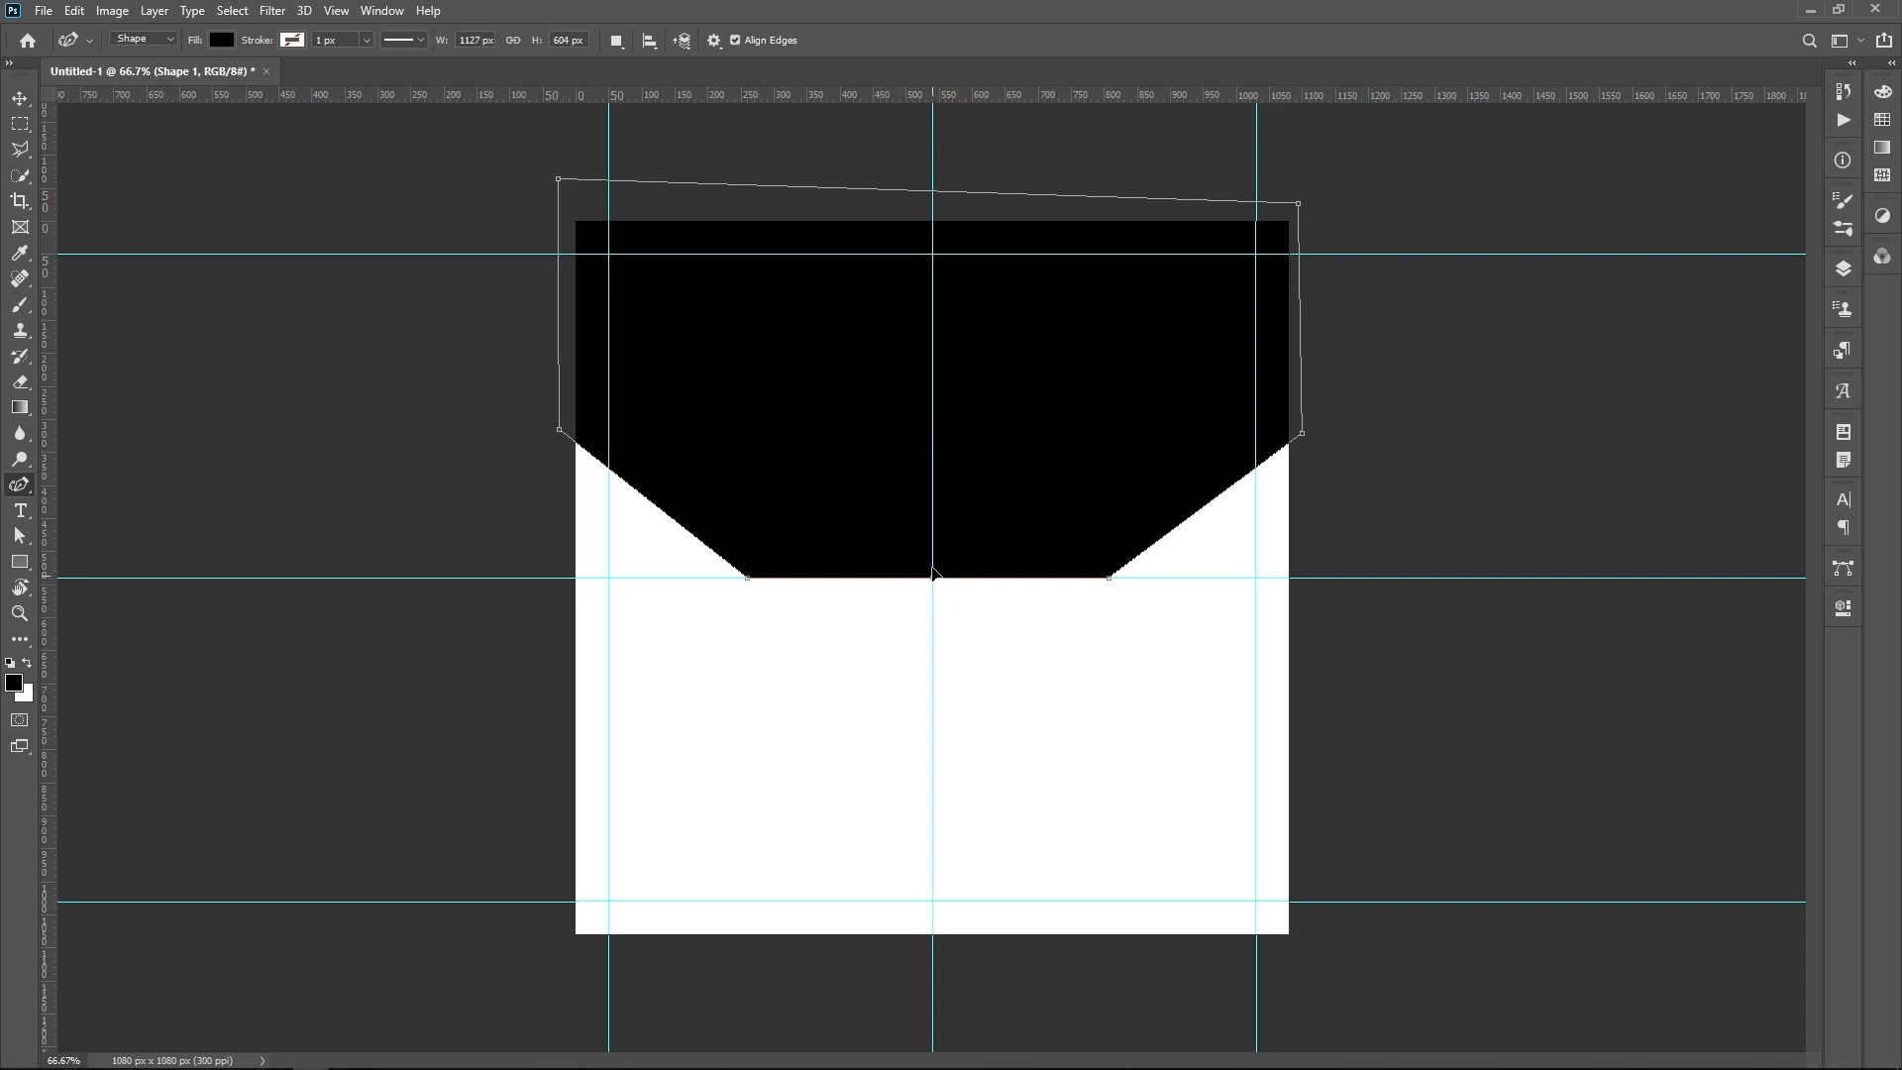
left_click_drag(933, 573, 933, 529)
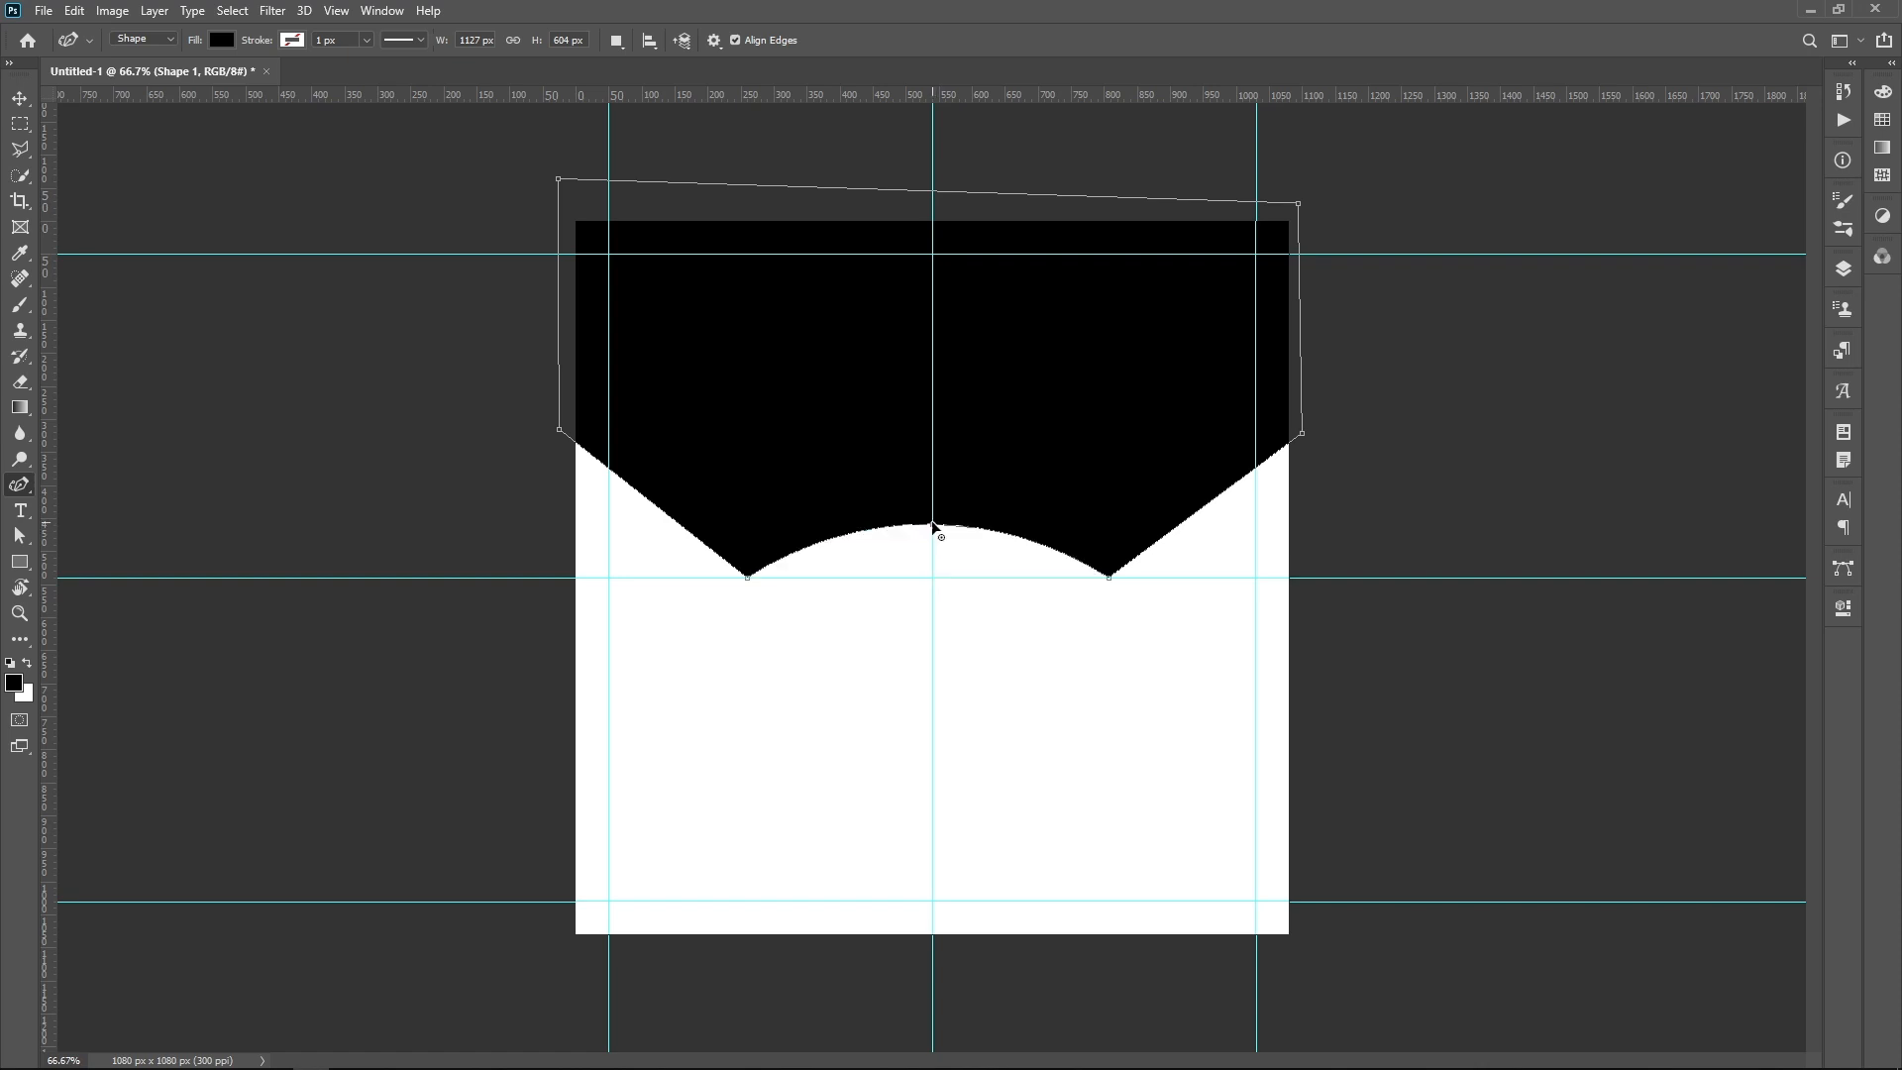
Step: Duplicate the black shape slightly lower on the canvas and recolor the copy crimson pink with hue 340°
left_click(20, 98)
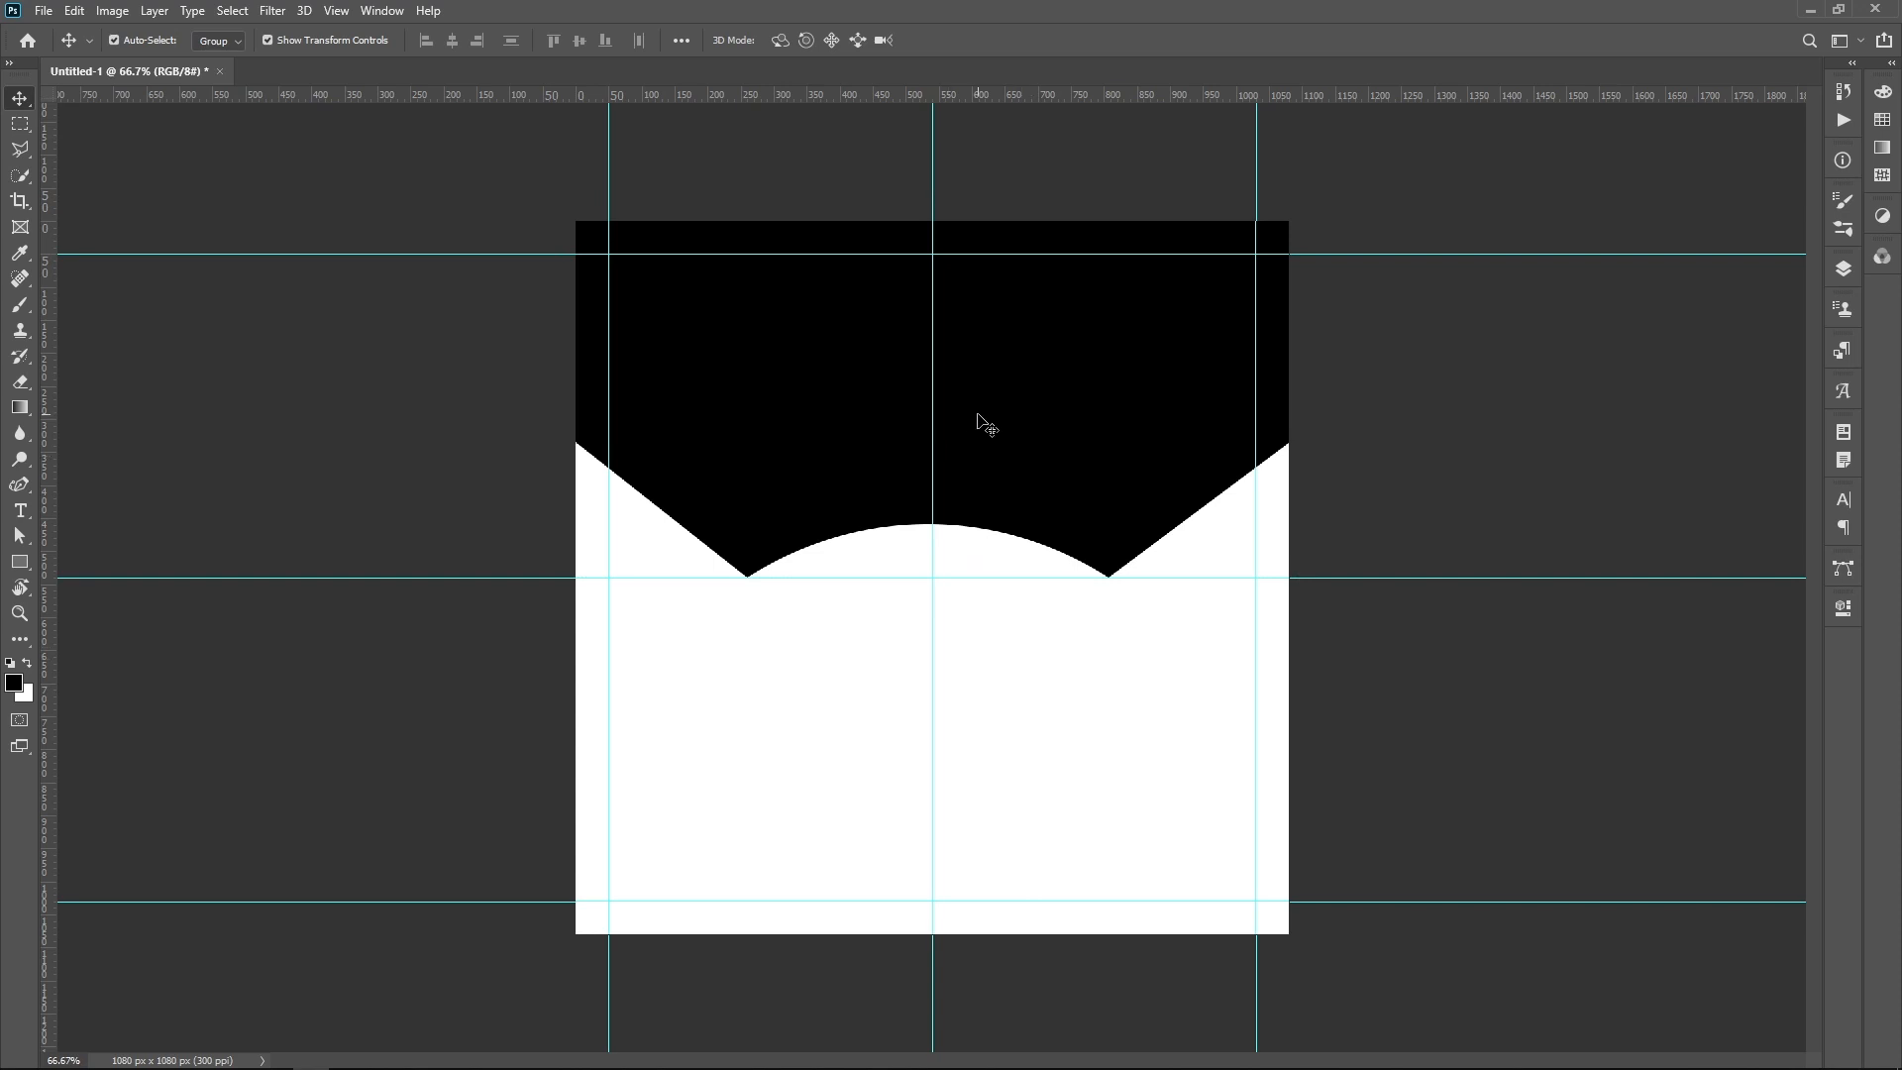
left_click_drag(1010, 393, 1008, 448)
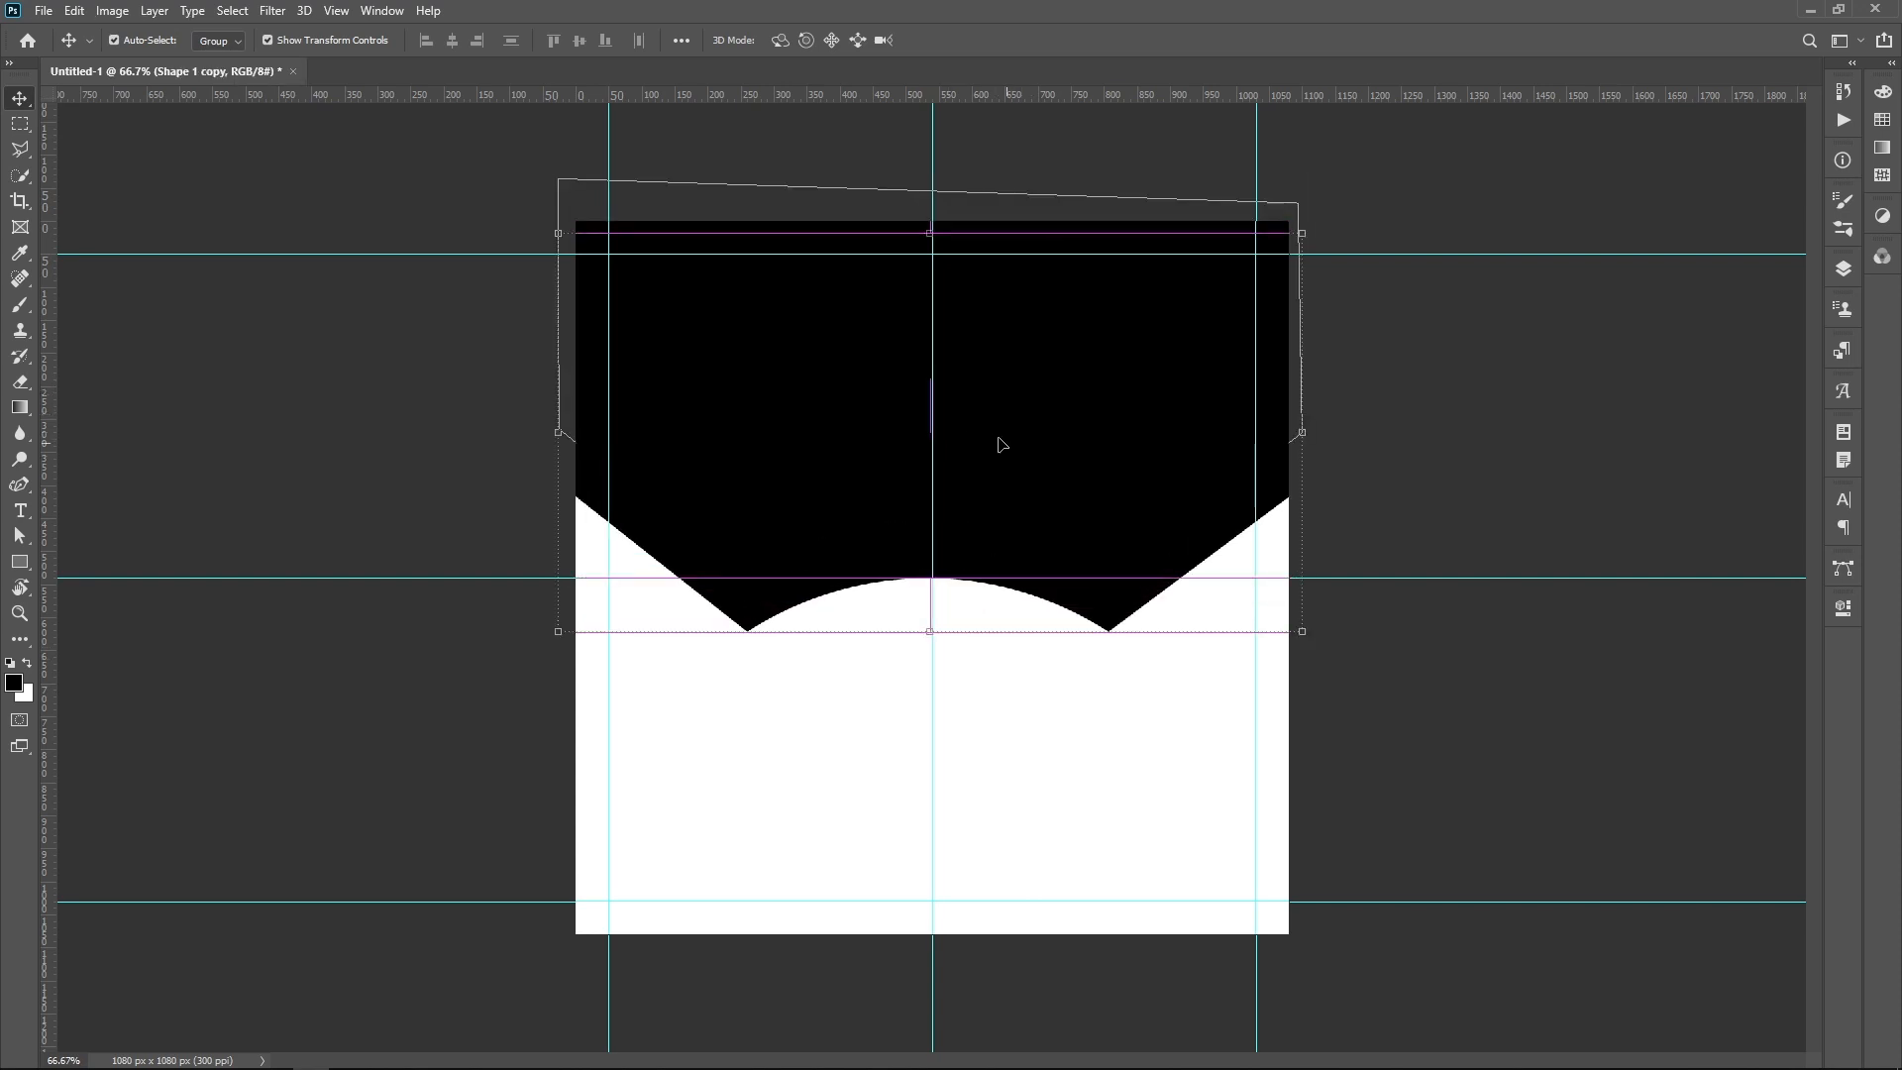
left_click(1843, 266)
double_click(1617, 383)
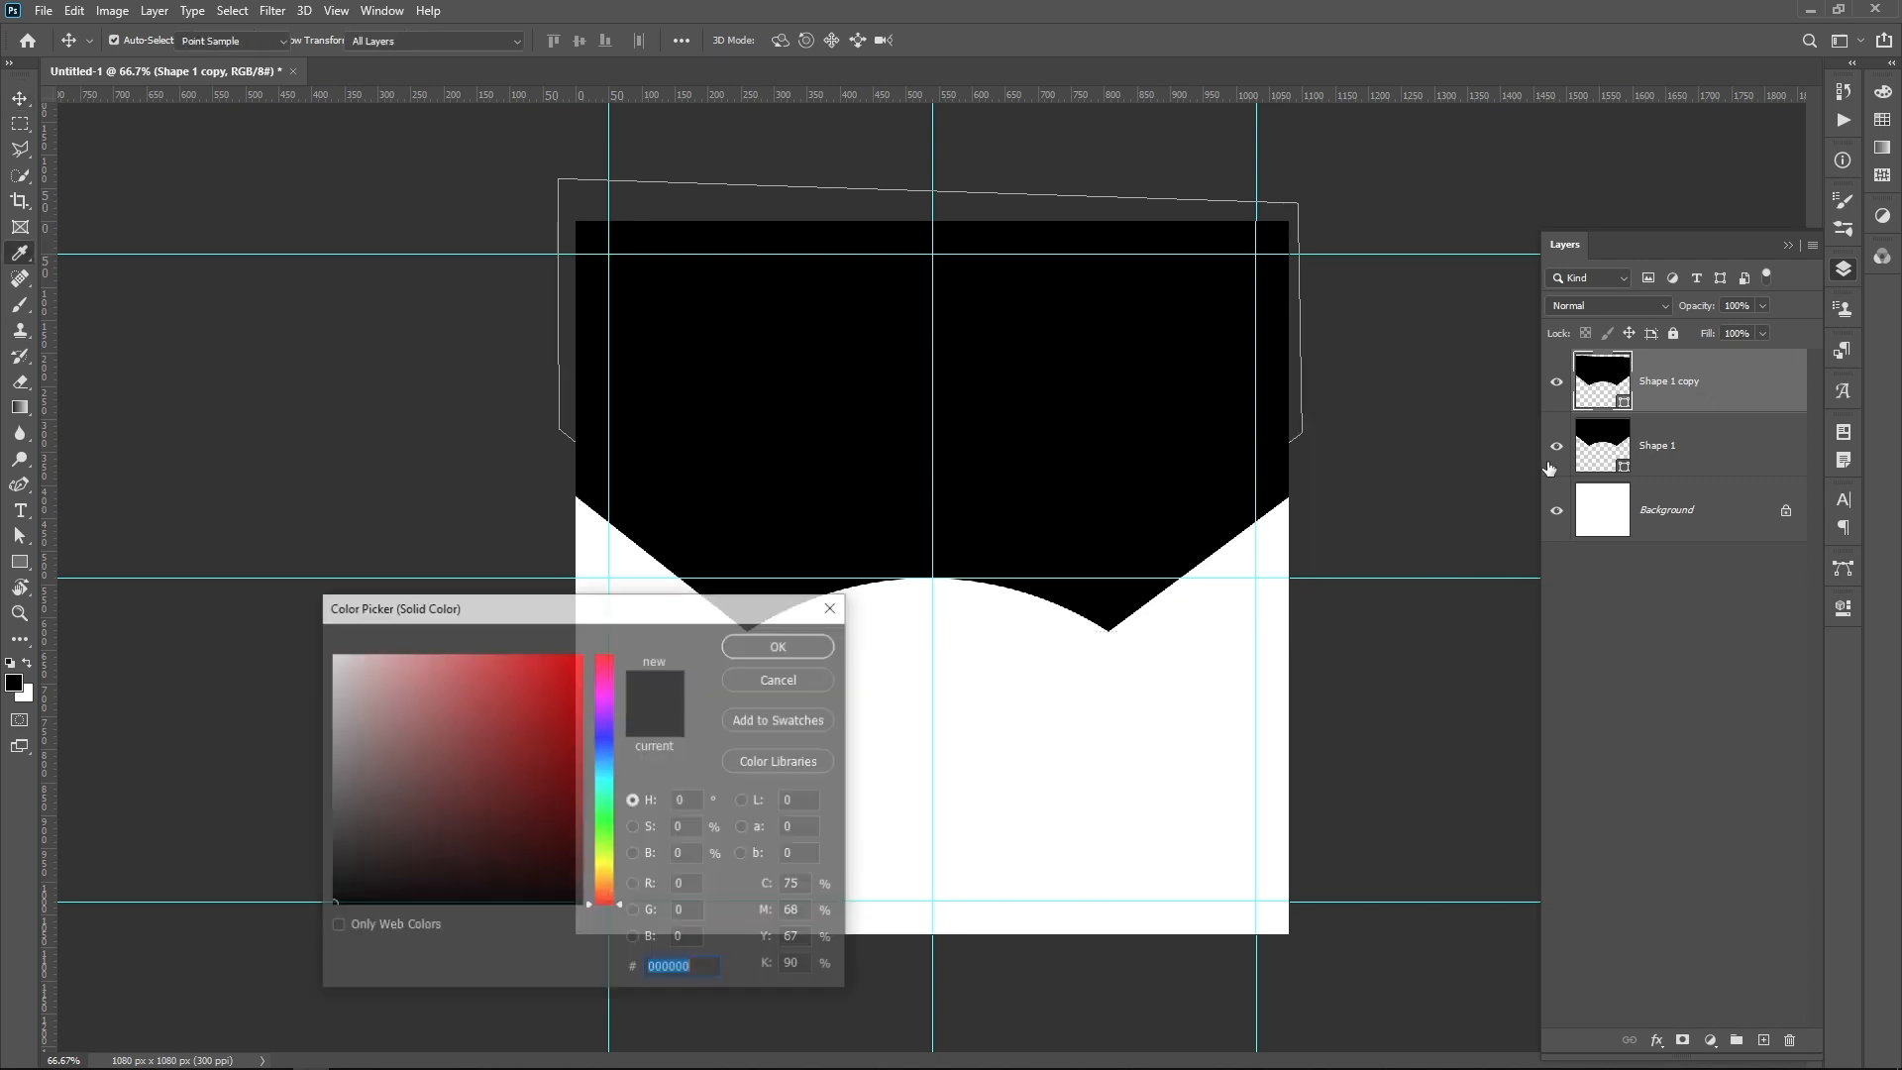
left_click_drag(603, 713, 608, 674)
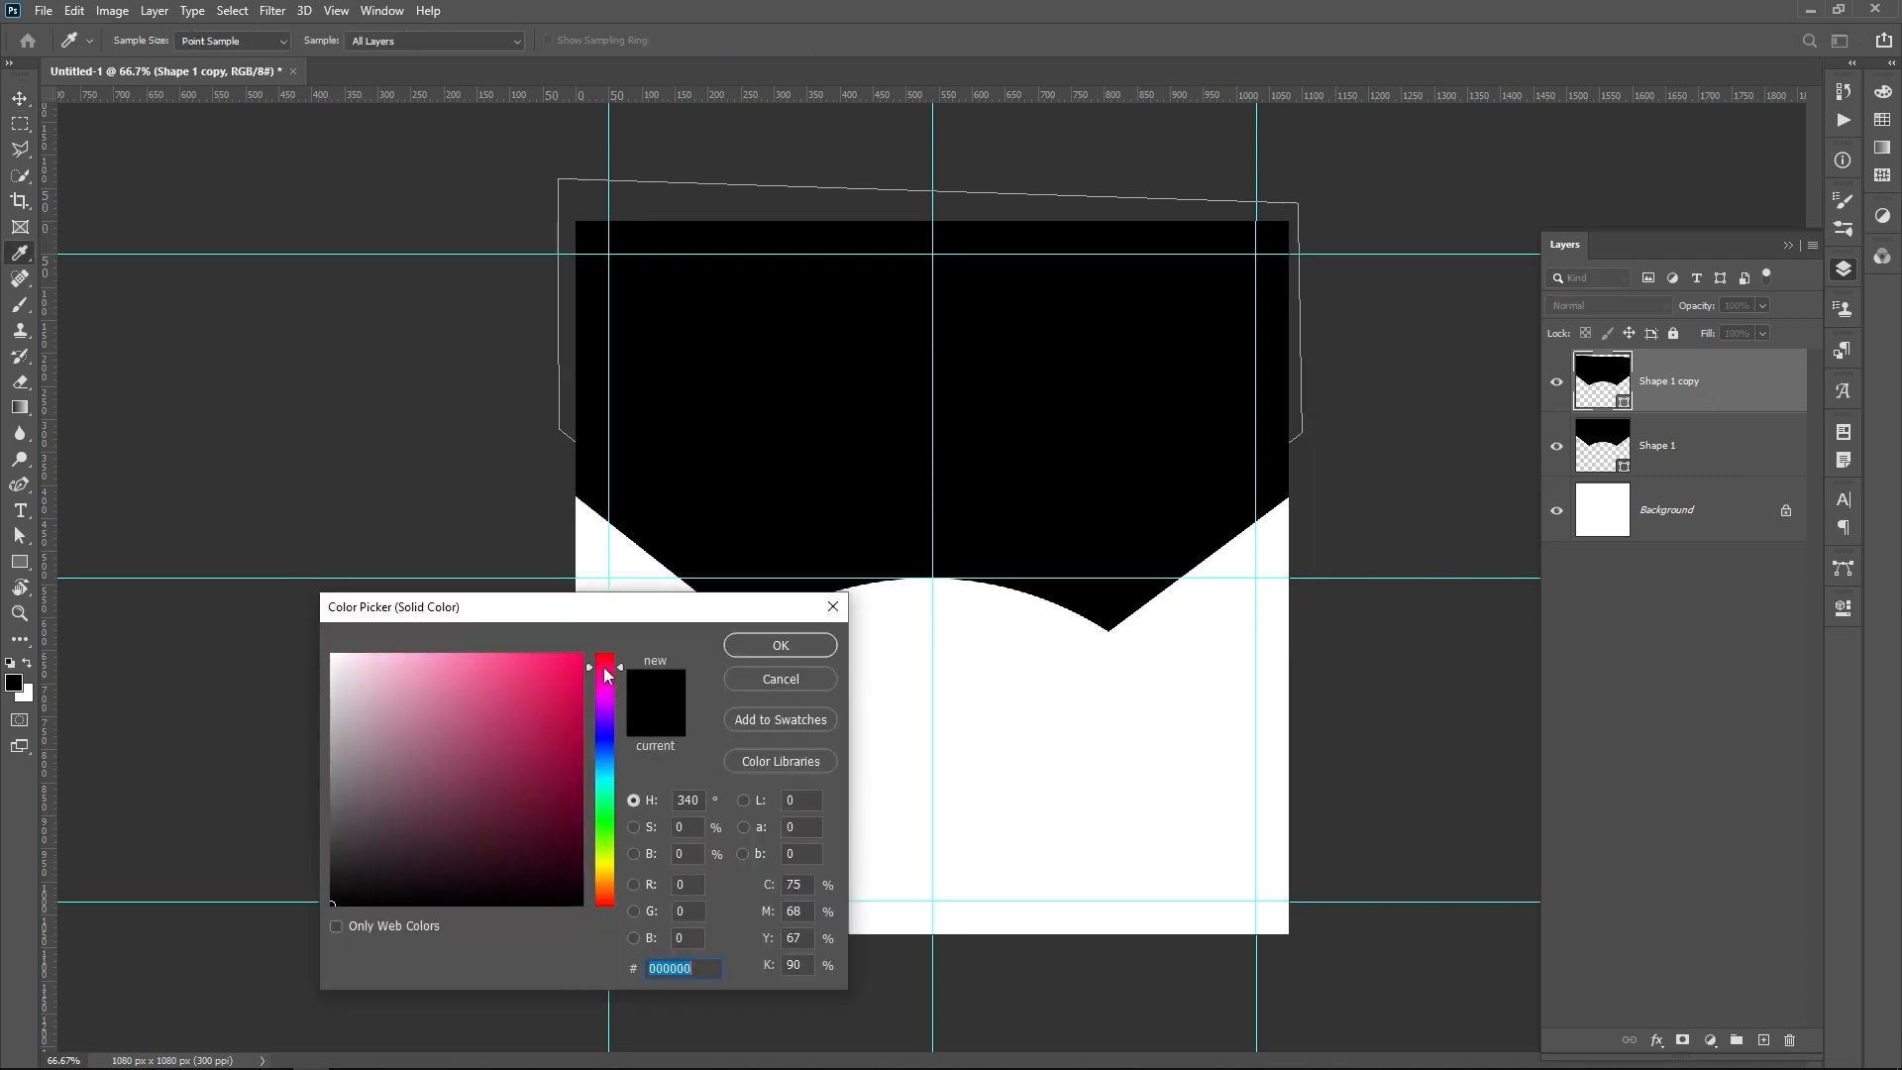
left_click(551, 691)
left_click(779, 646)
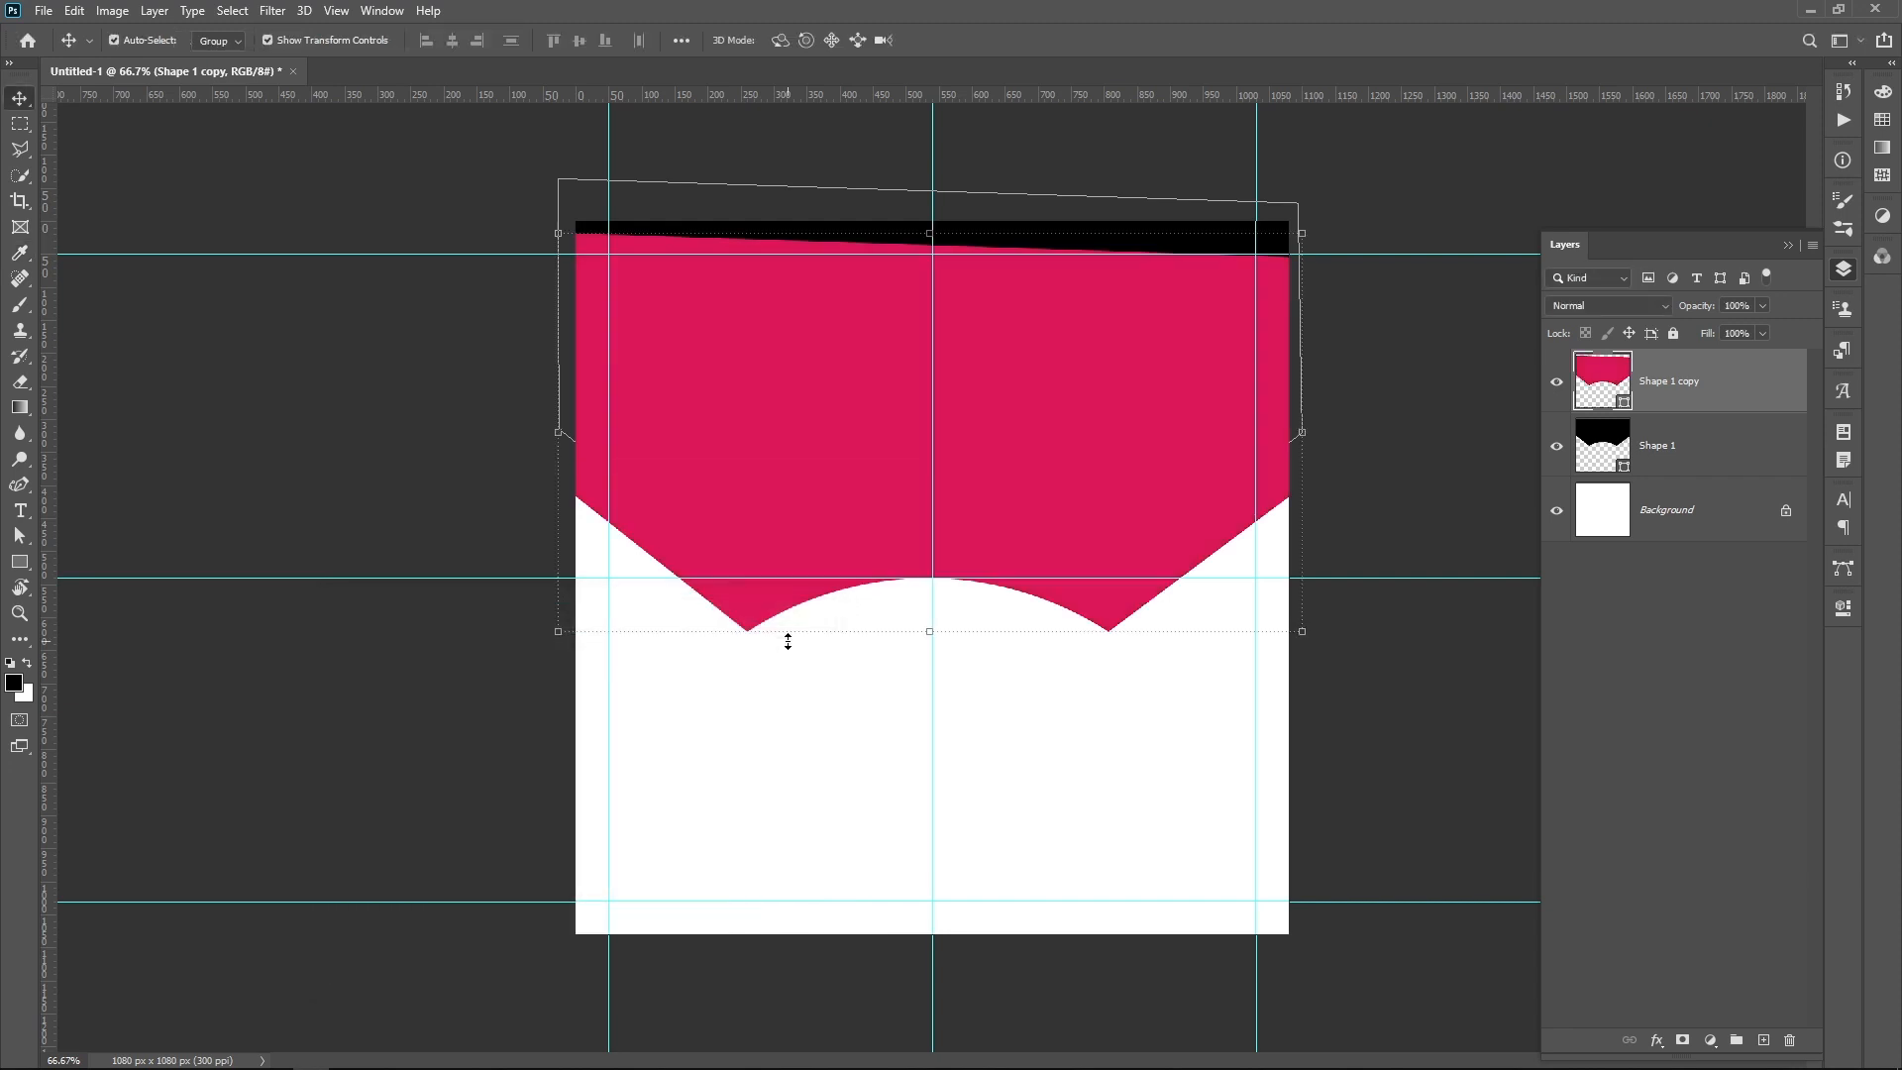
Step: Move the pink copy's layer below the black shape and shift it slightly upward to narrow the visible band
left_click_drag(1756, 383, 1746, 481)
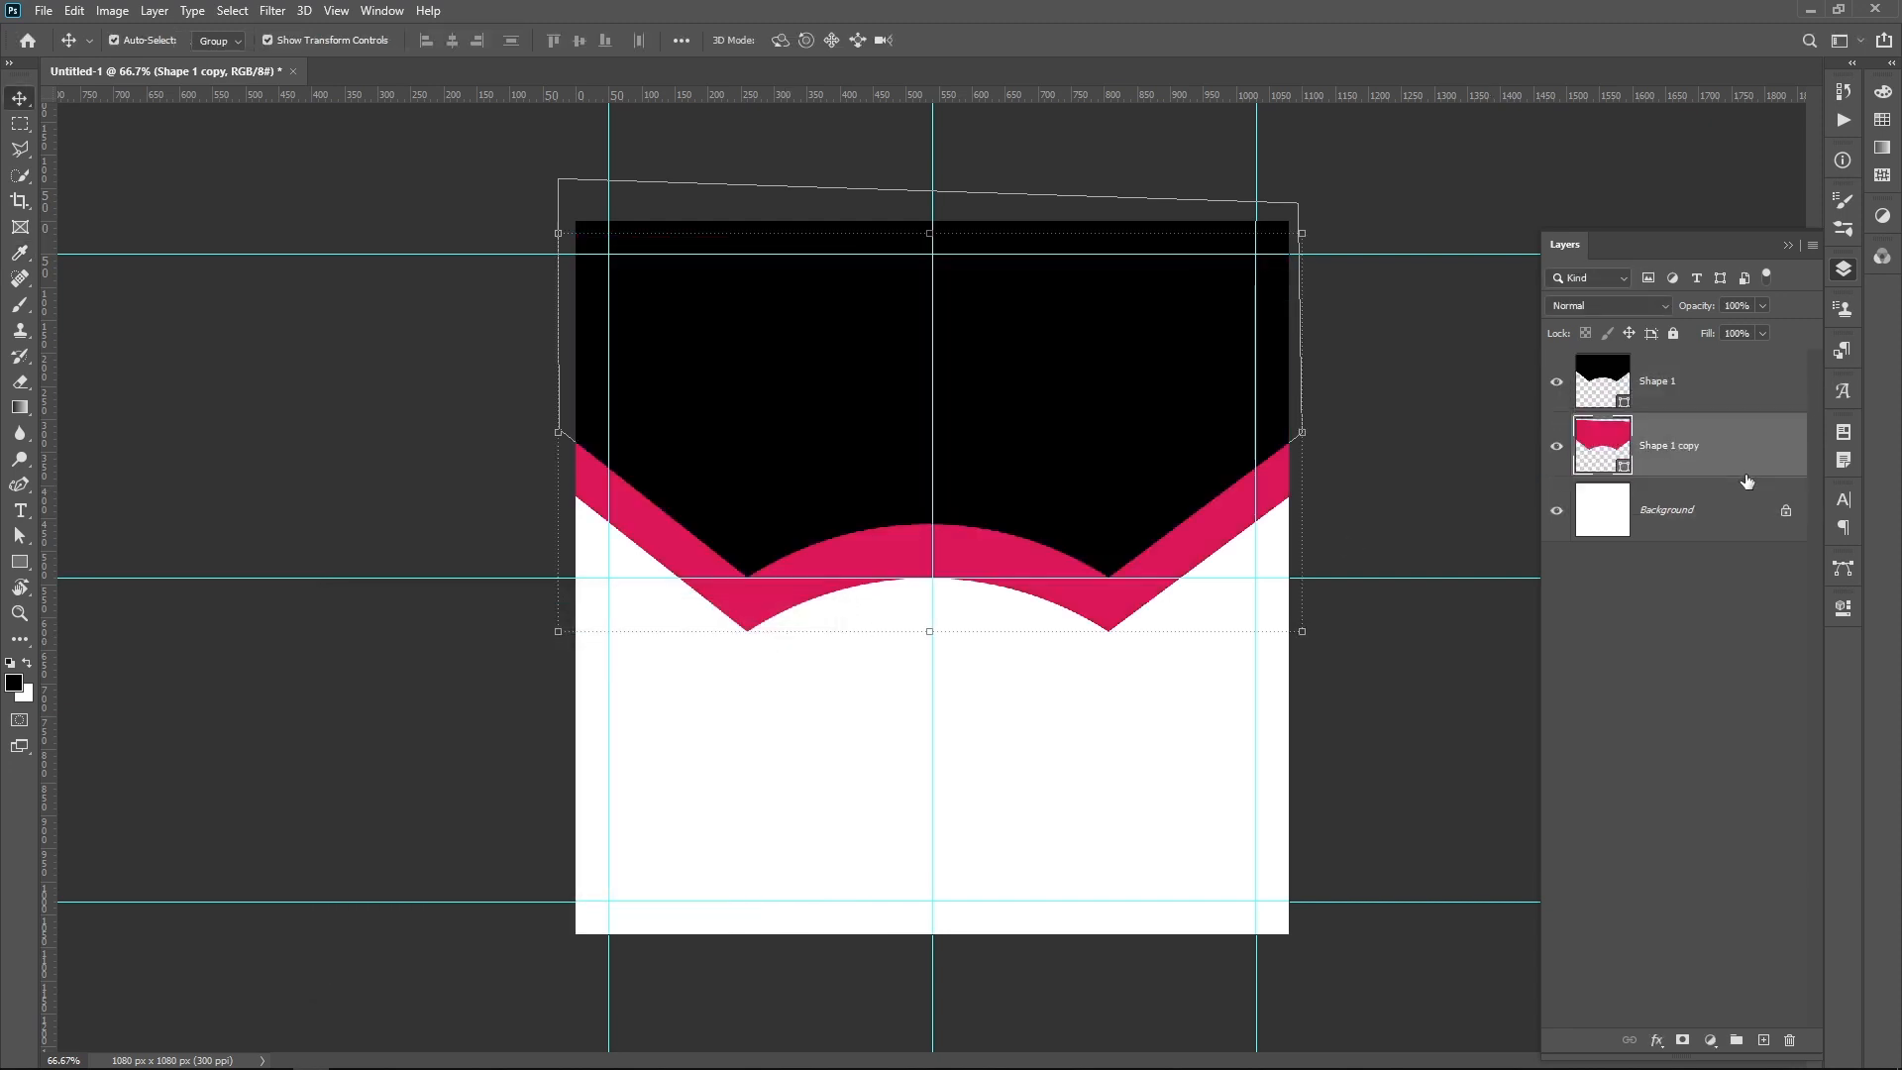
left_click_drag(1037, 561, 1035, 557)
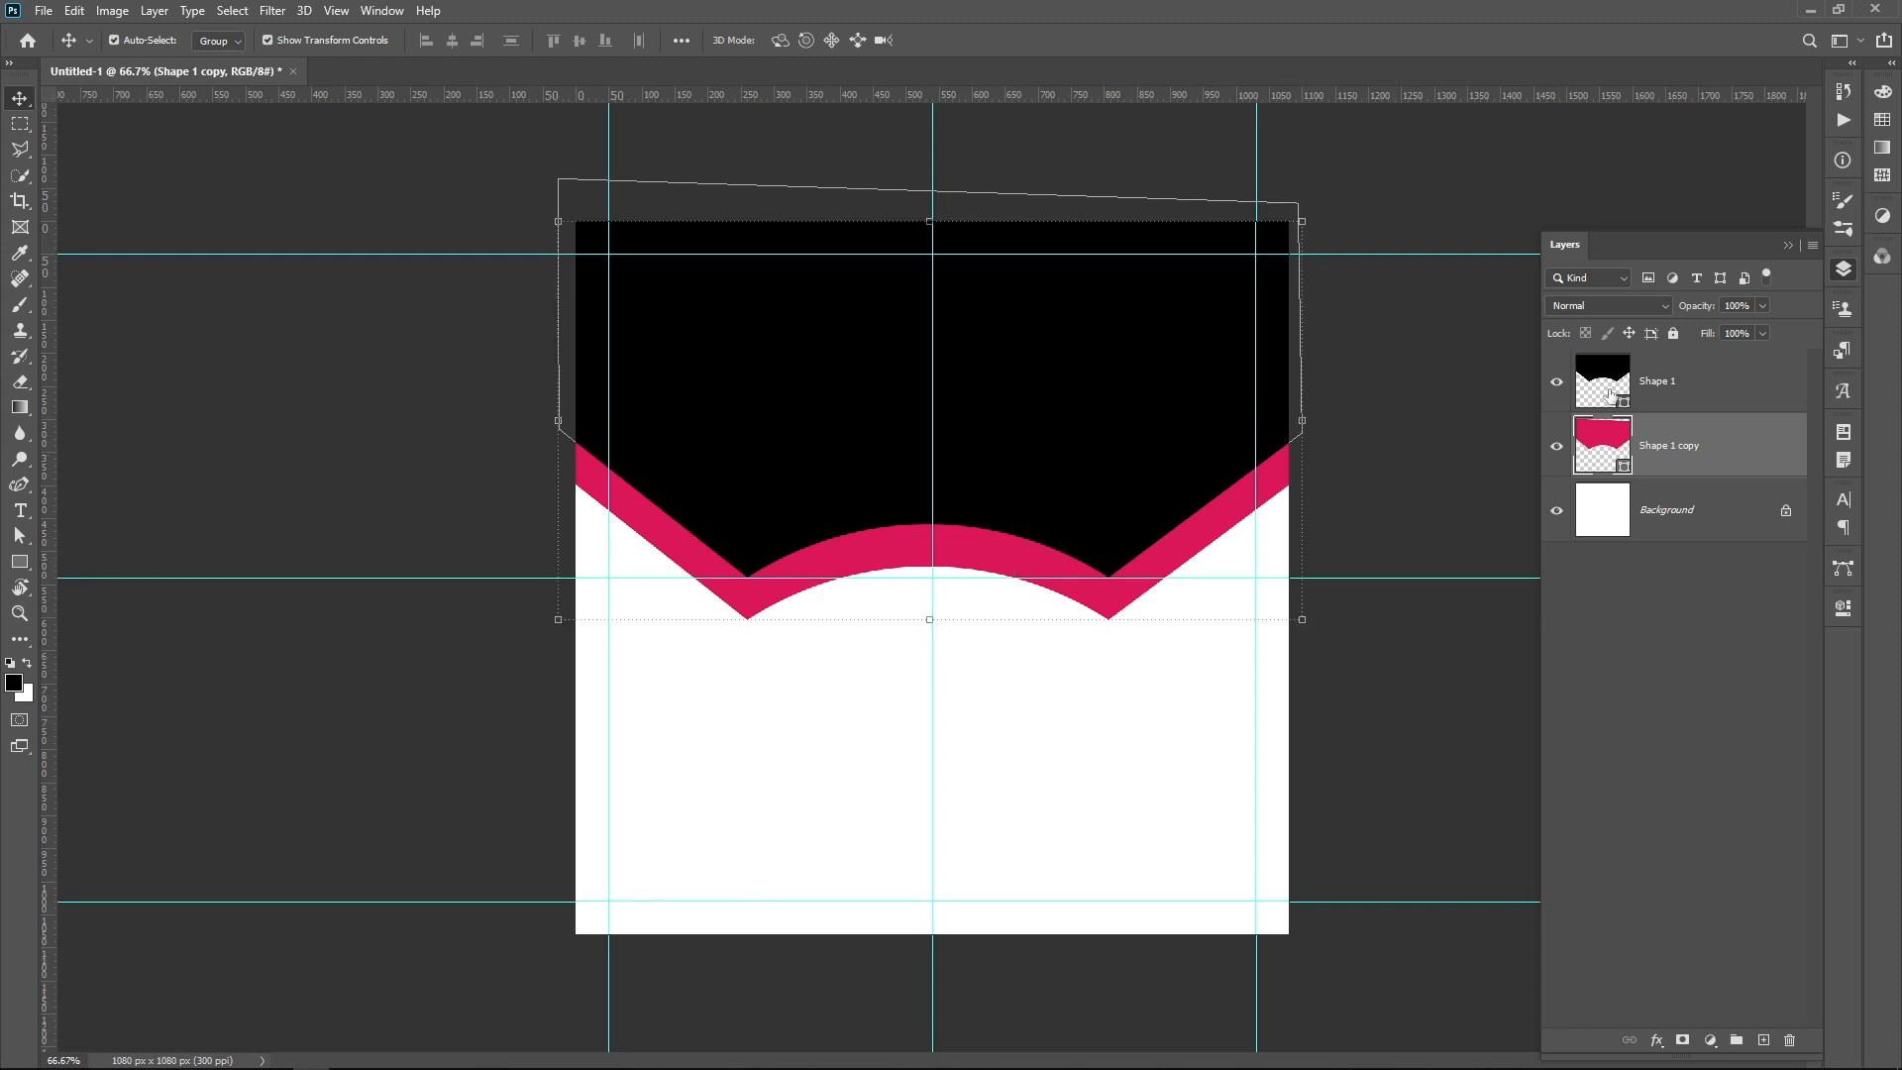
Step: Give the black shape a white 10 px Stroke layer style positioned Inside, then deselect the shape
left_click(1699, 382)
double_click(1722, 394)
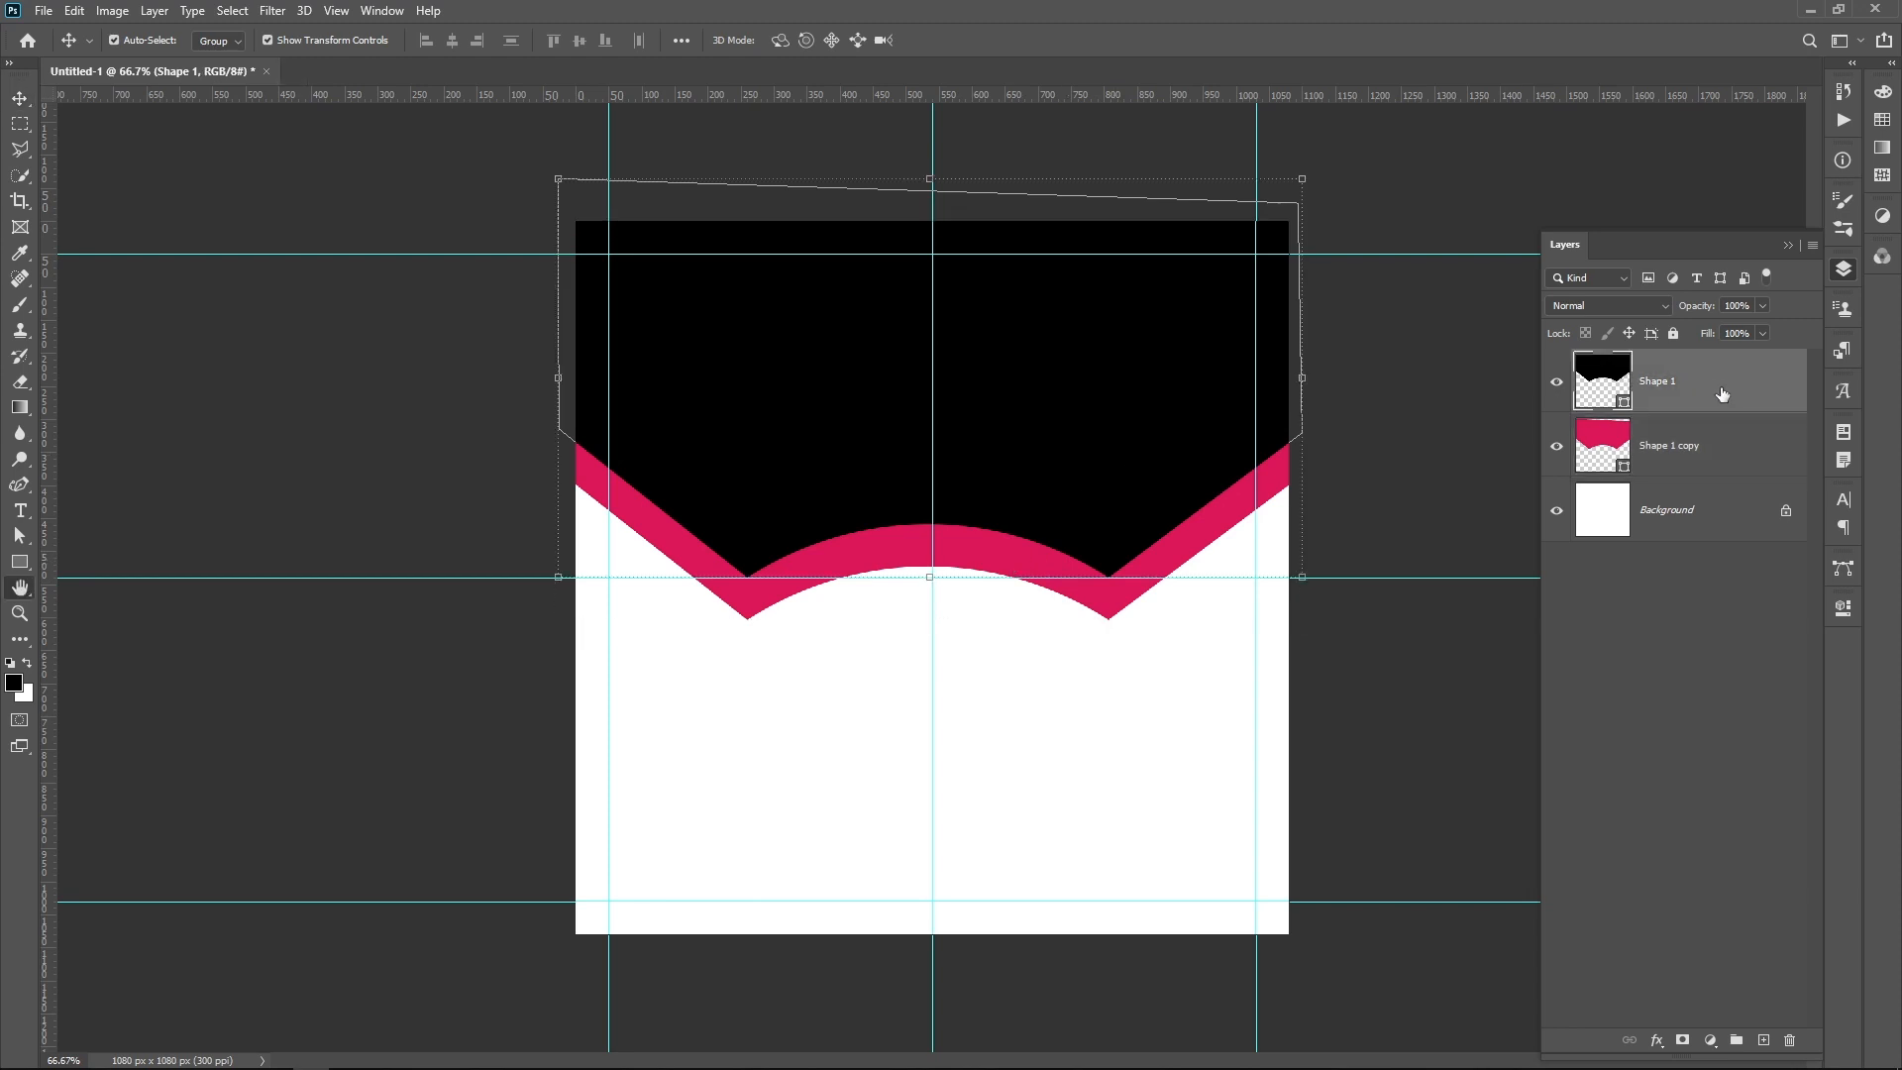
left_click_drag(1152, 231, 1525, 148)
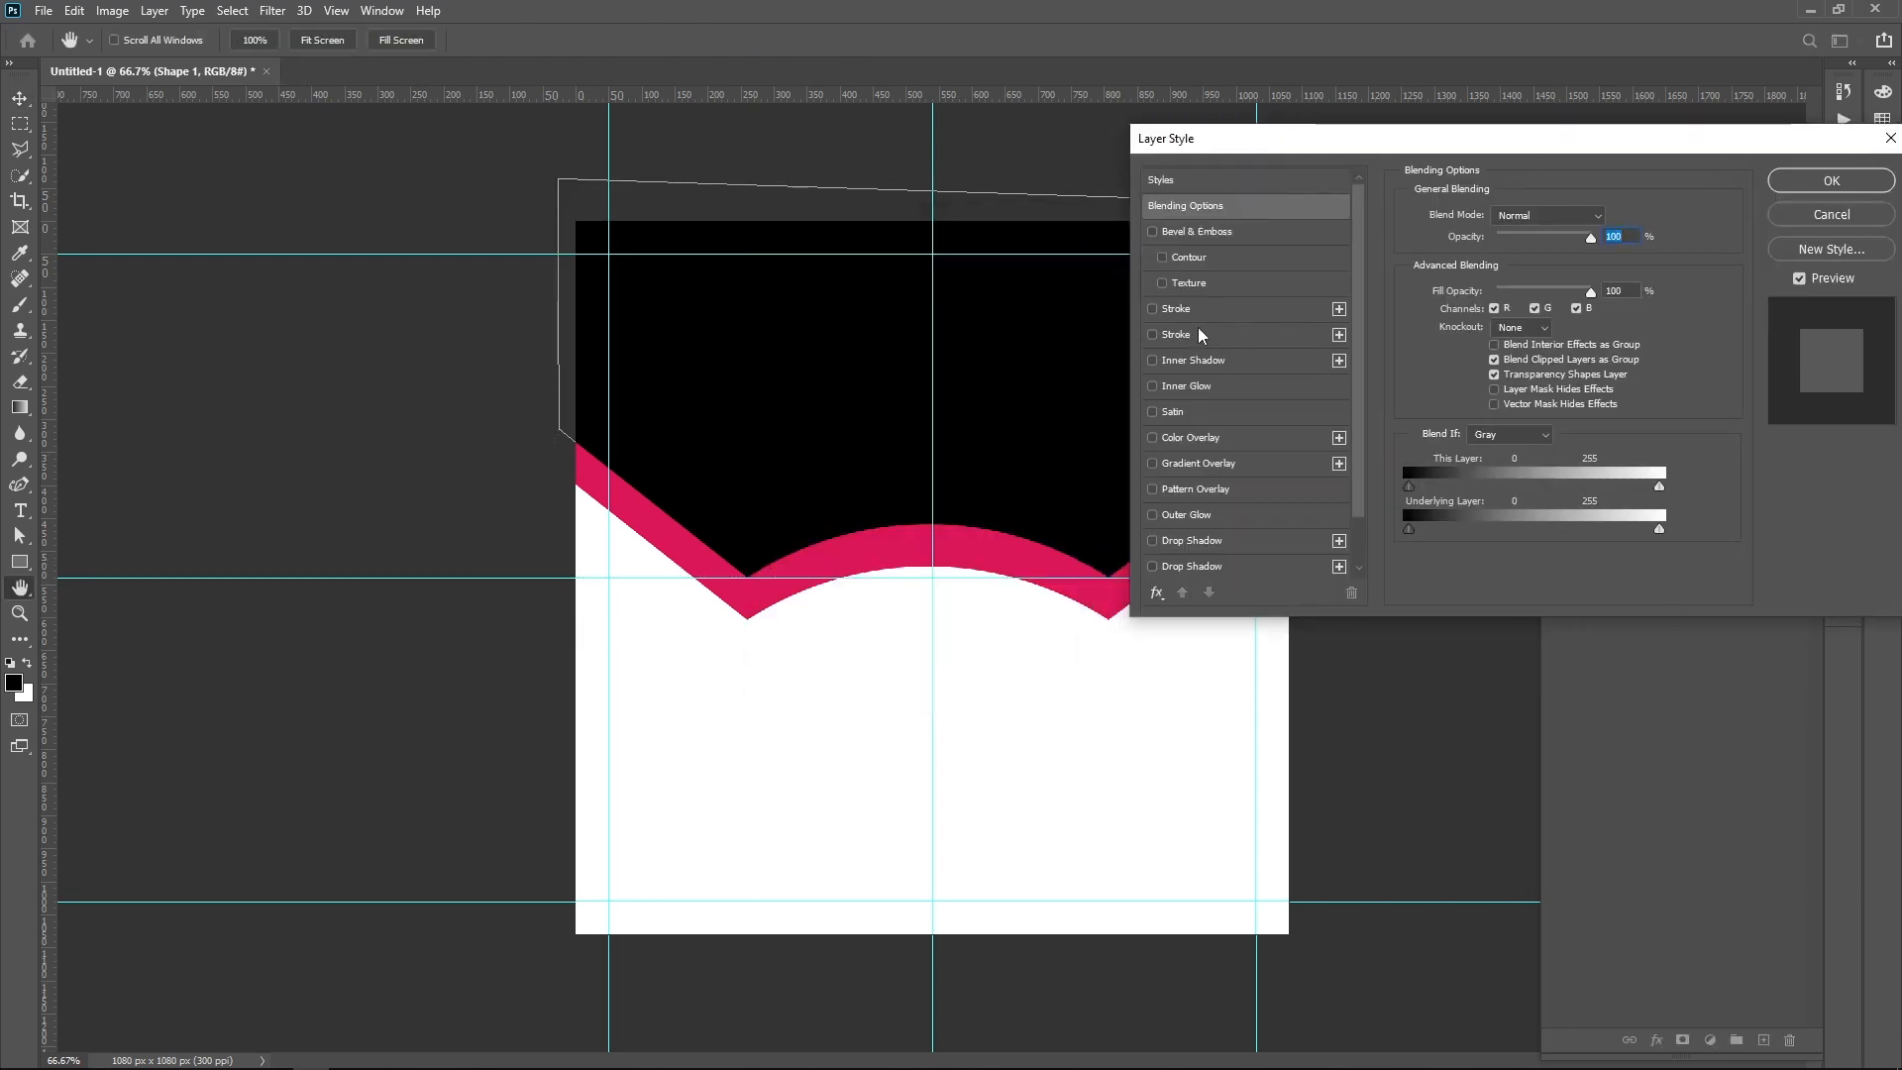
left_click(1152, 334)
left_click(1215, 333)
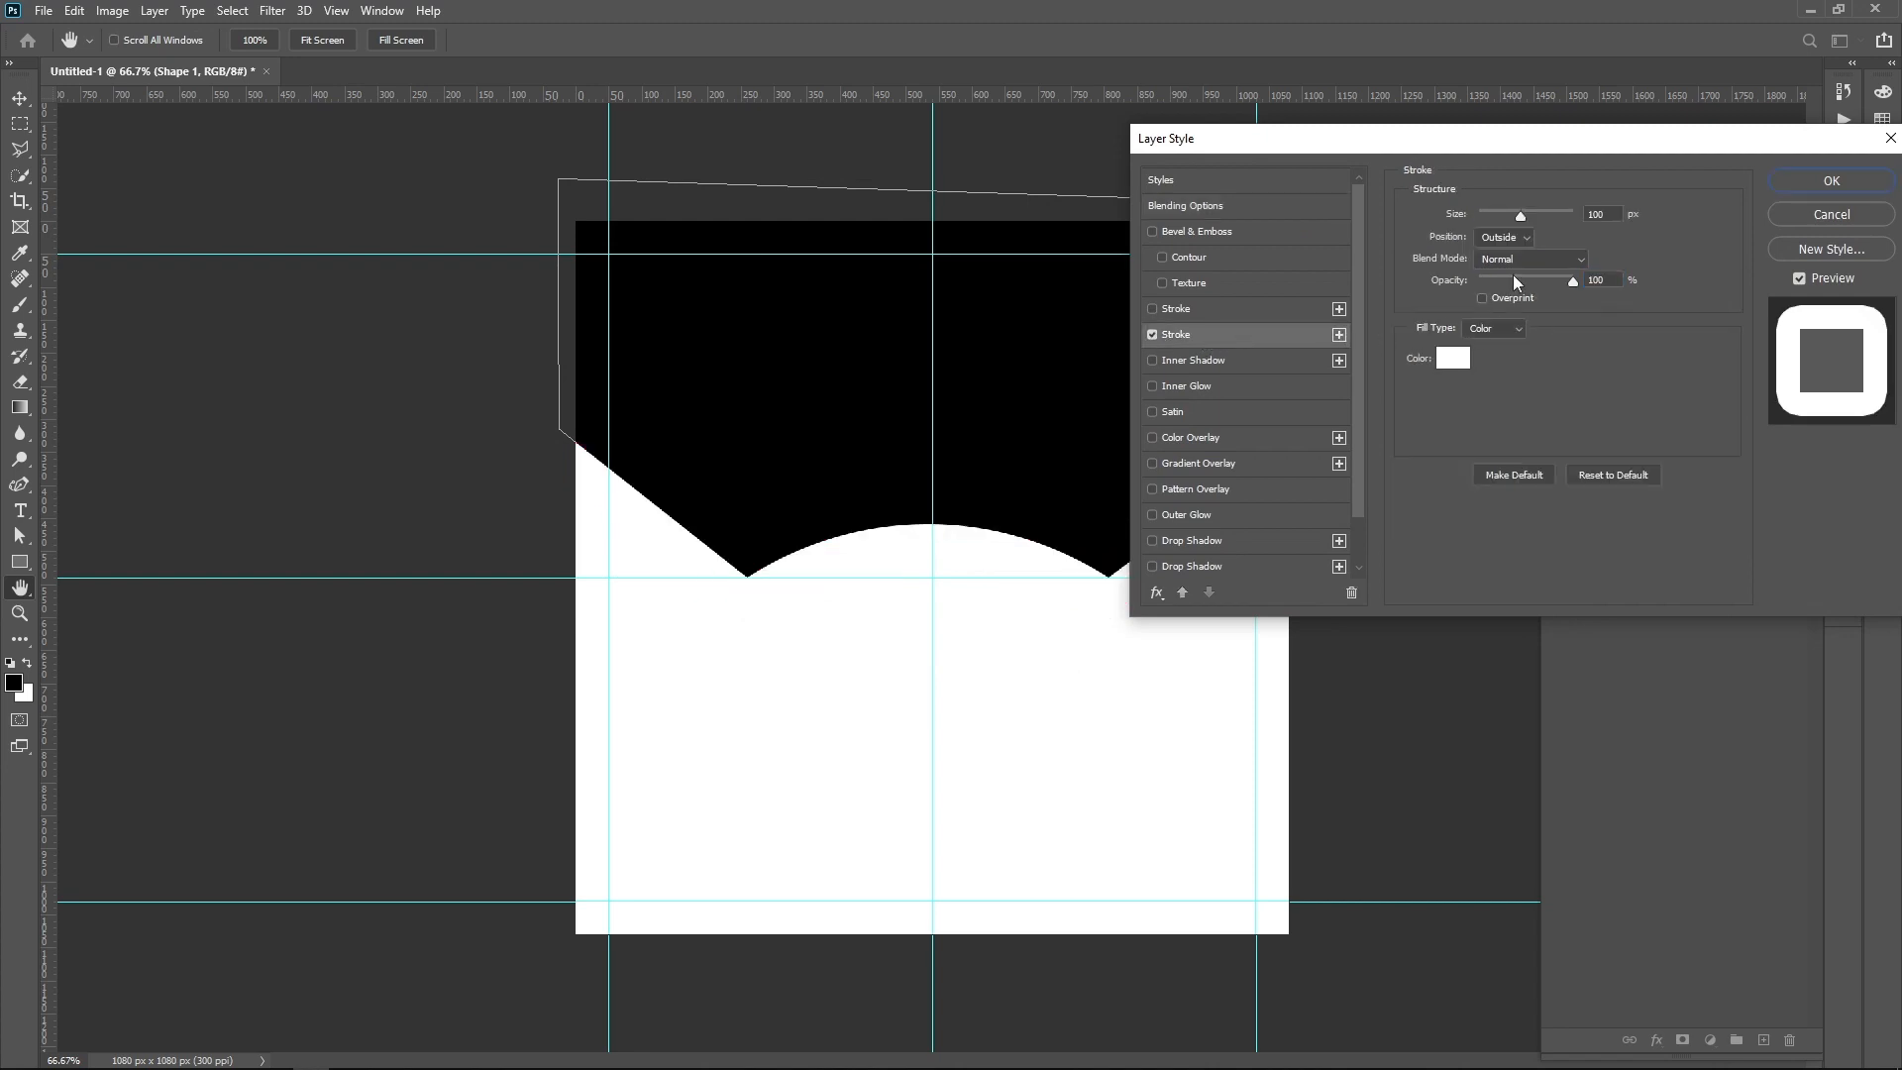
left_click_drag(1508, 216, 1489, 212)
left_click(1523, 240)
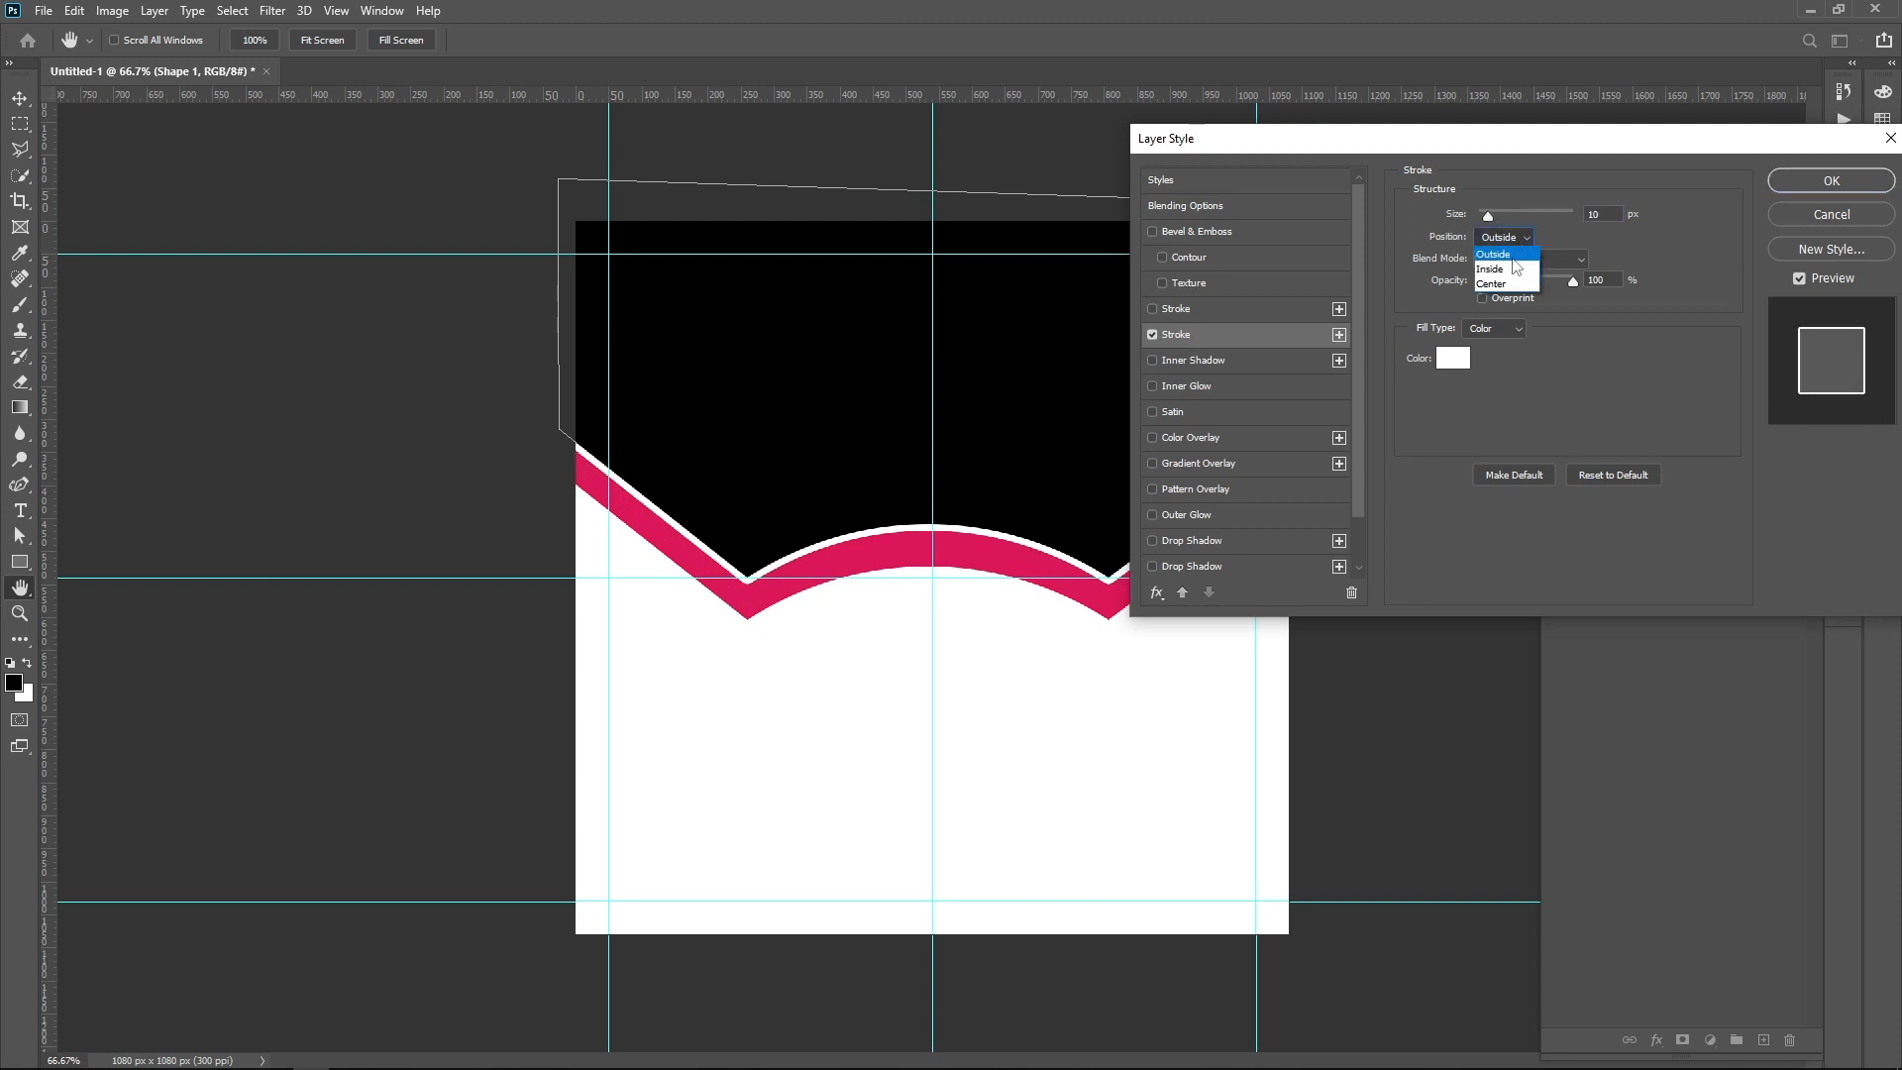
left_click(1509, 273)
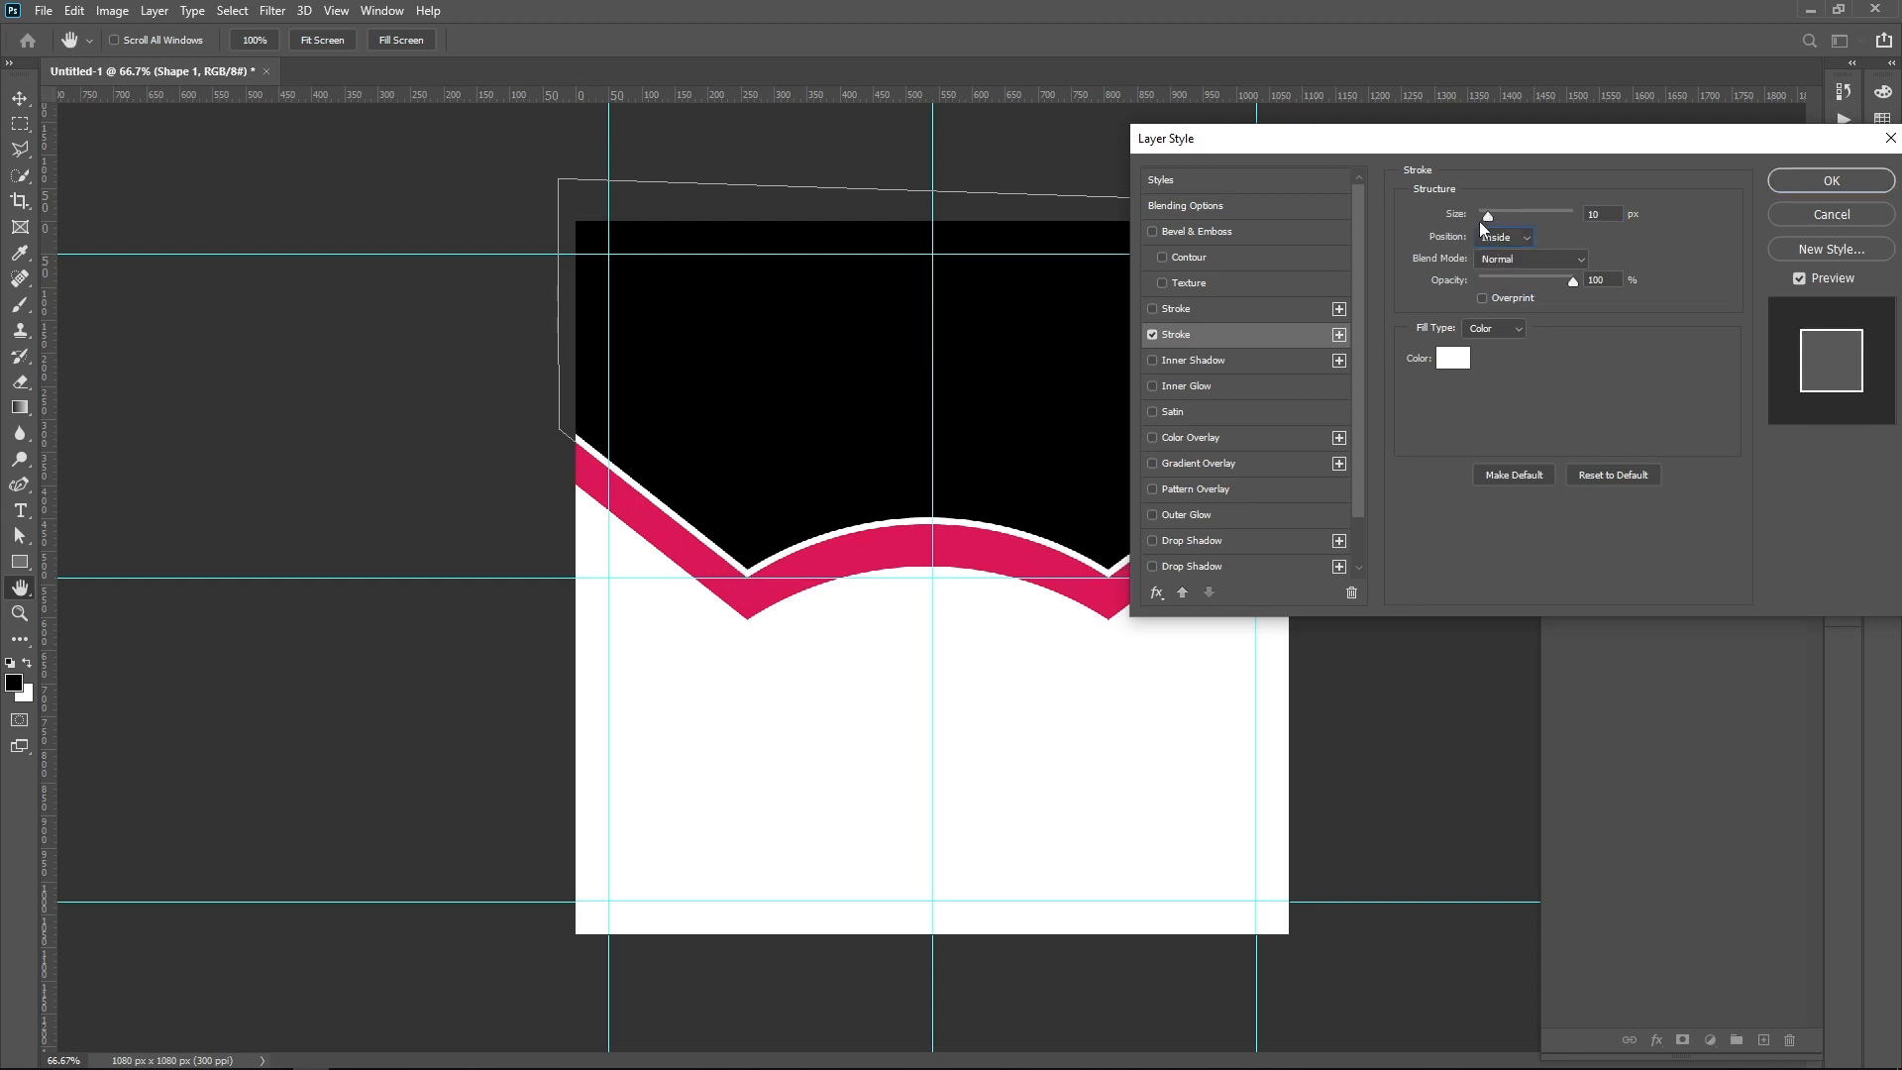
left_click_drag(1488, 217, 1488, 218)
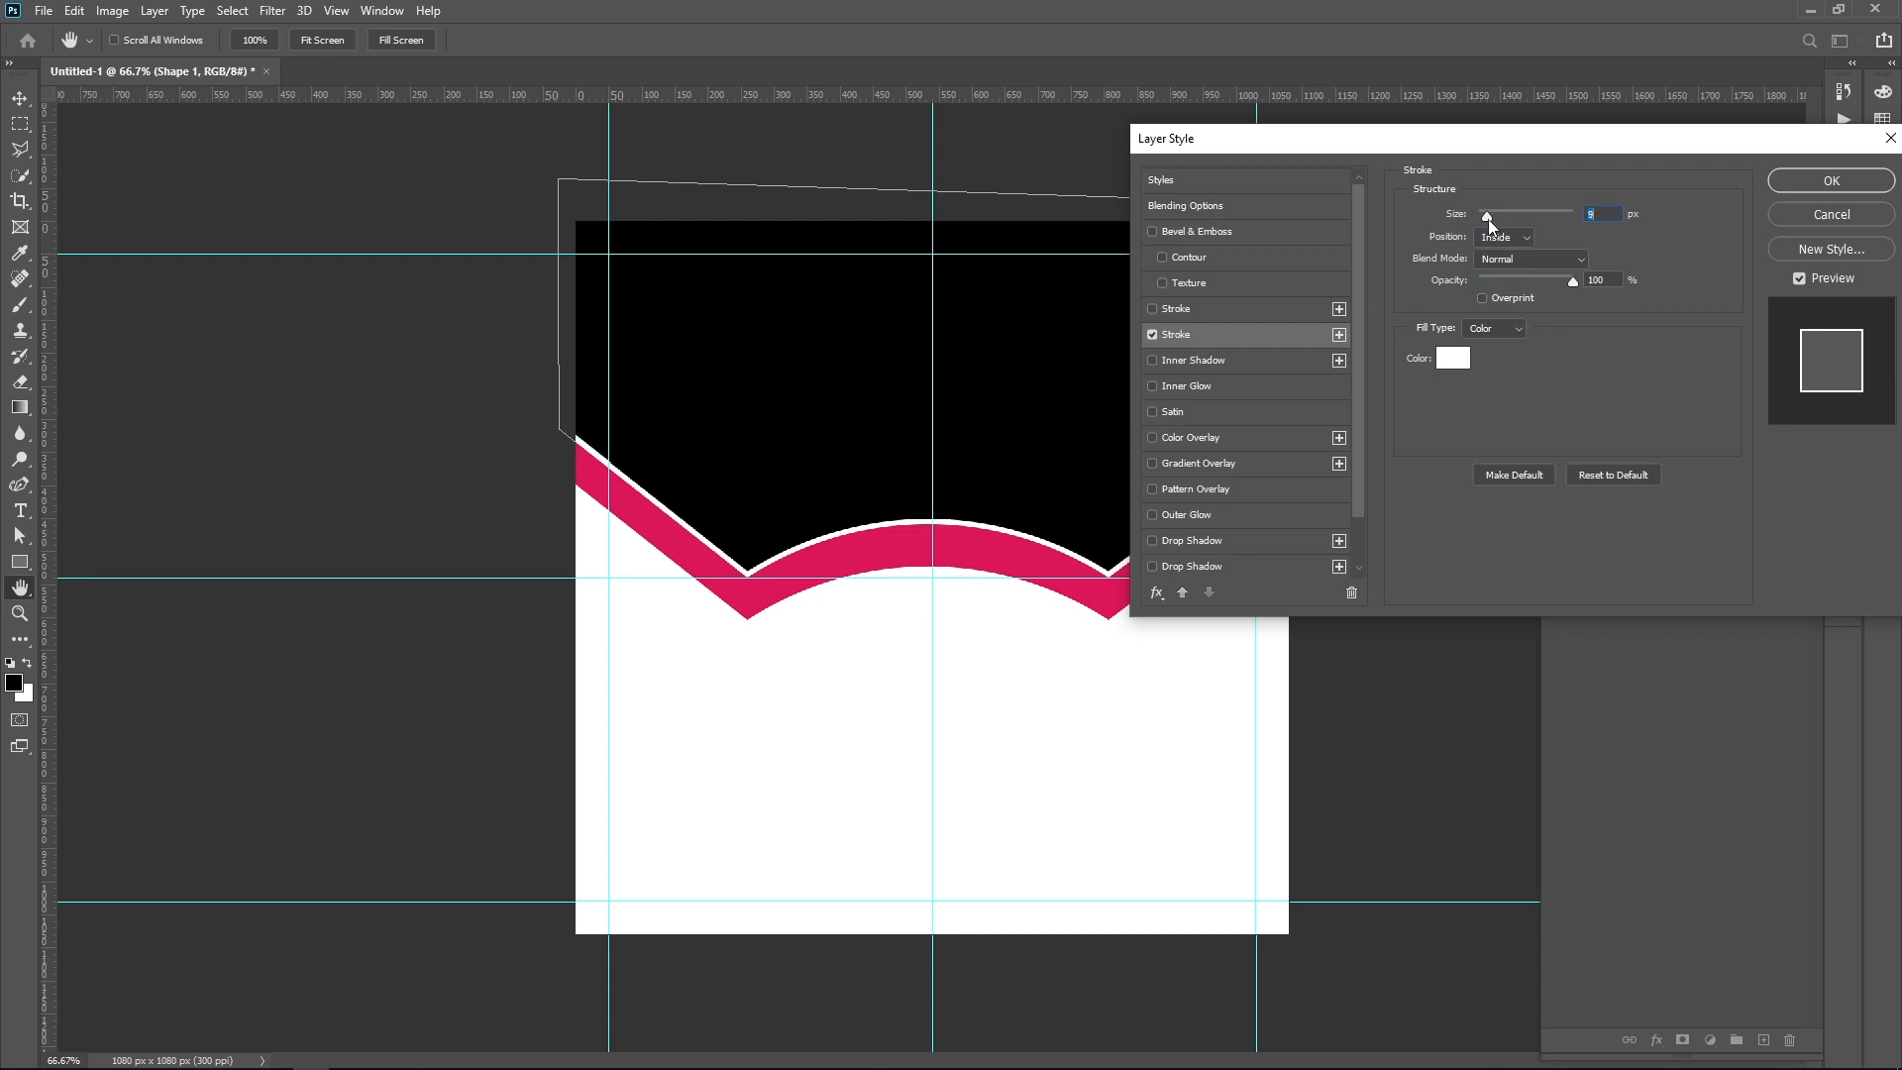
left_click(1821, 181)
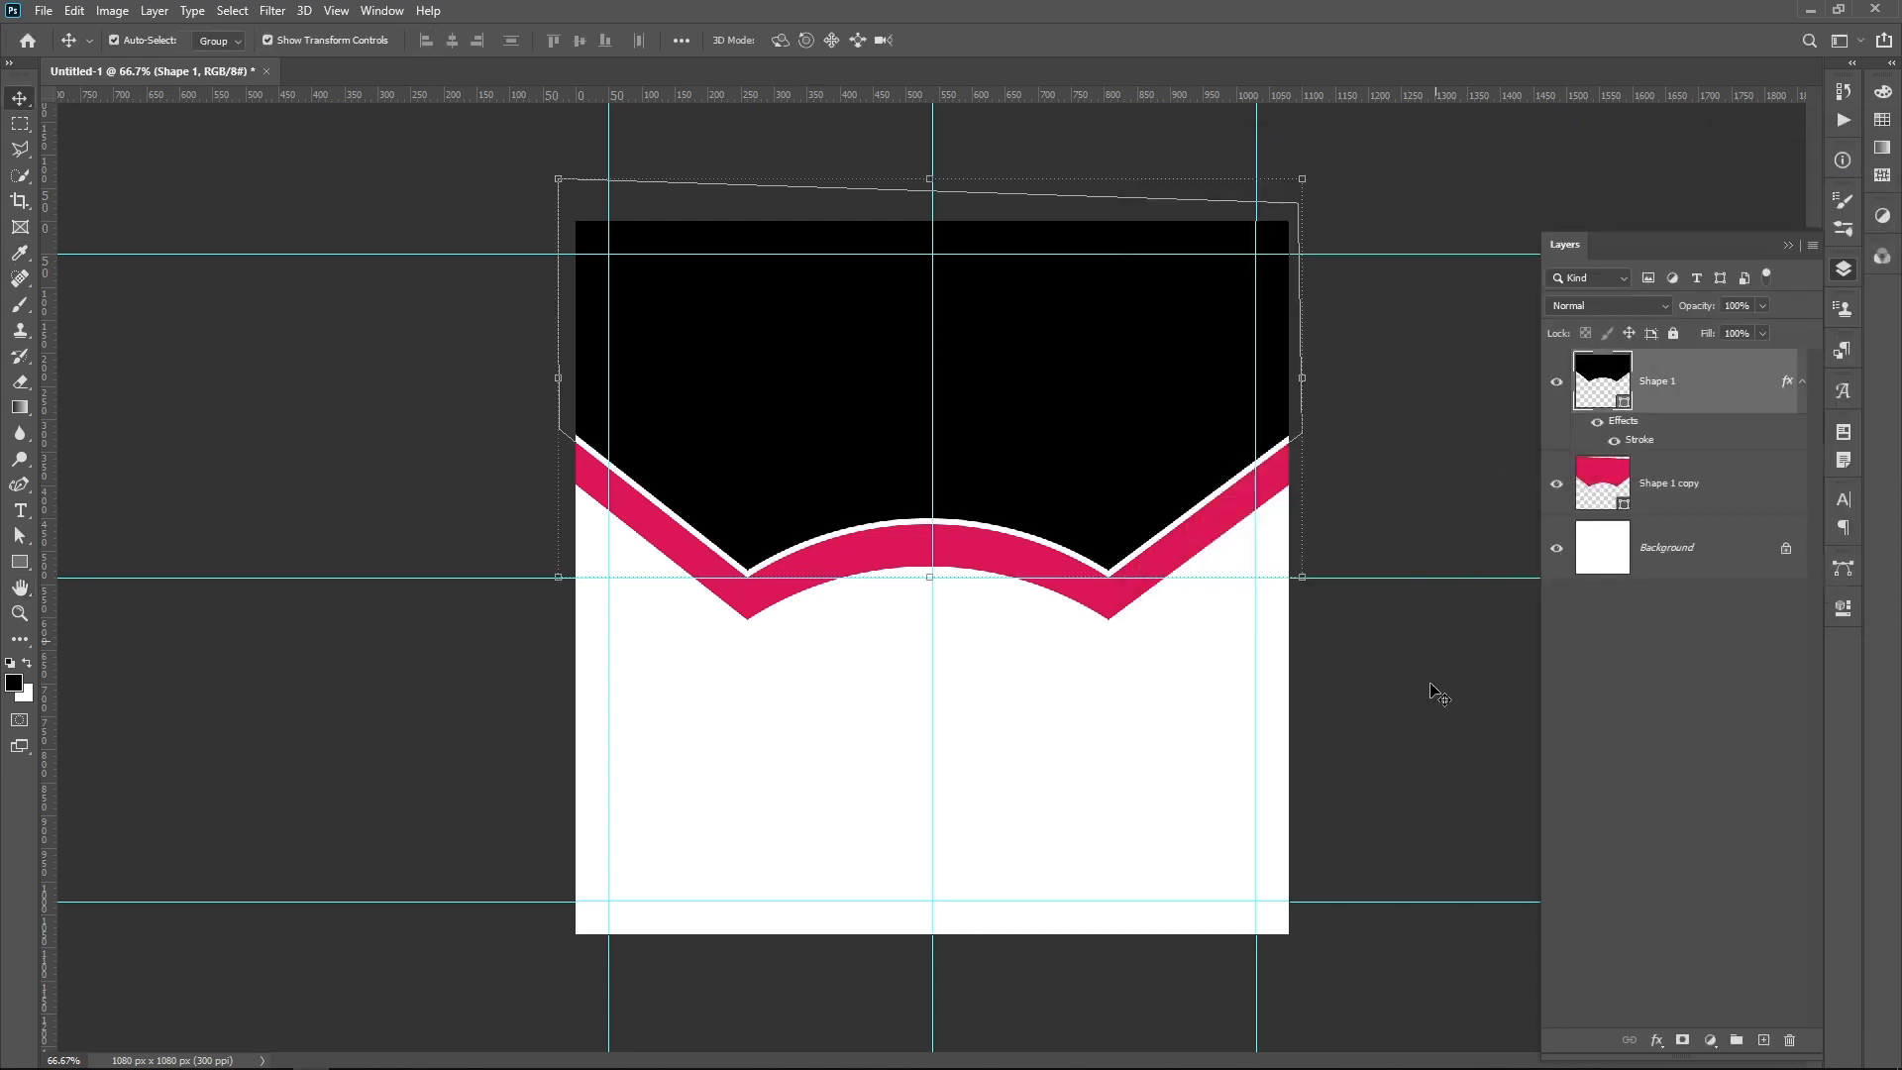
left_click(1432, 709)
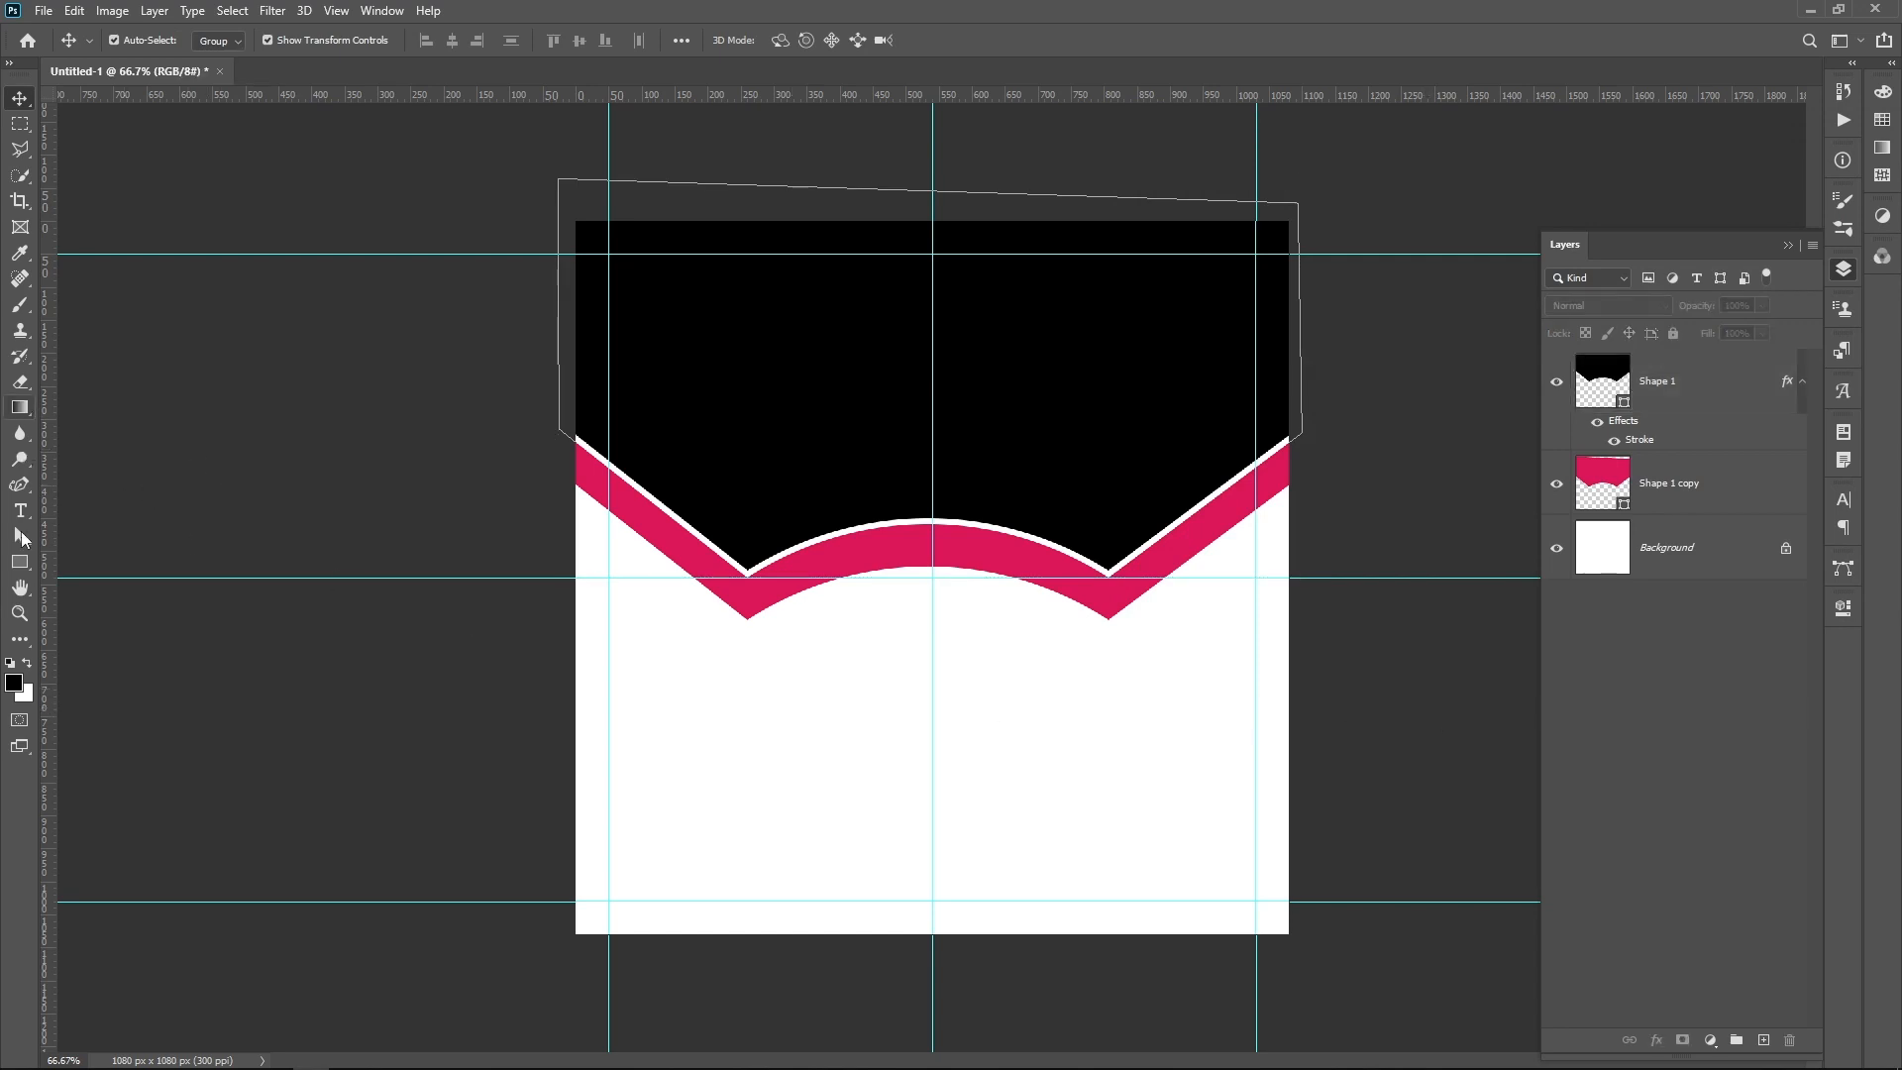
Step: Draw a black triangle about 174 x 207 px with the Pen Tool over the pink band at the canvas's left edge
left_click(17, 487)
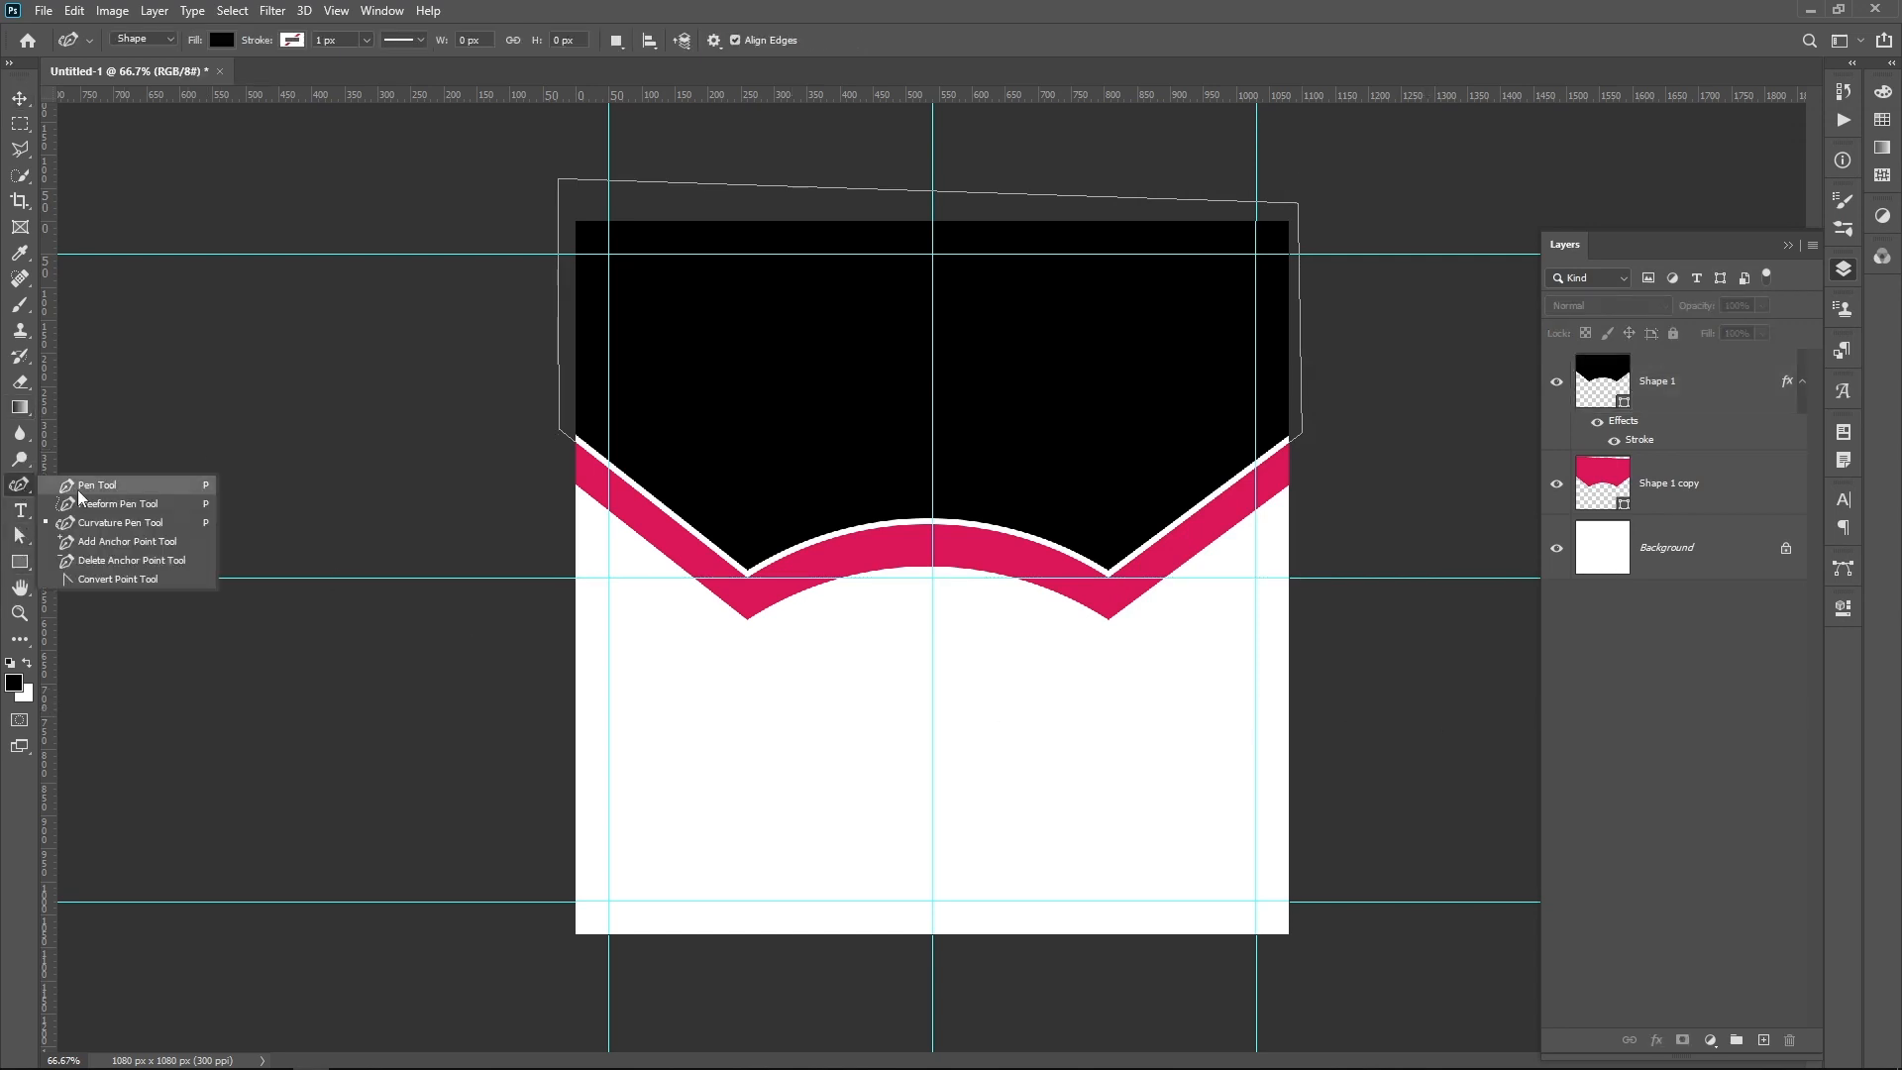
left_click(82, 483)
scroll(551, 499, "up", 5)
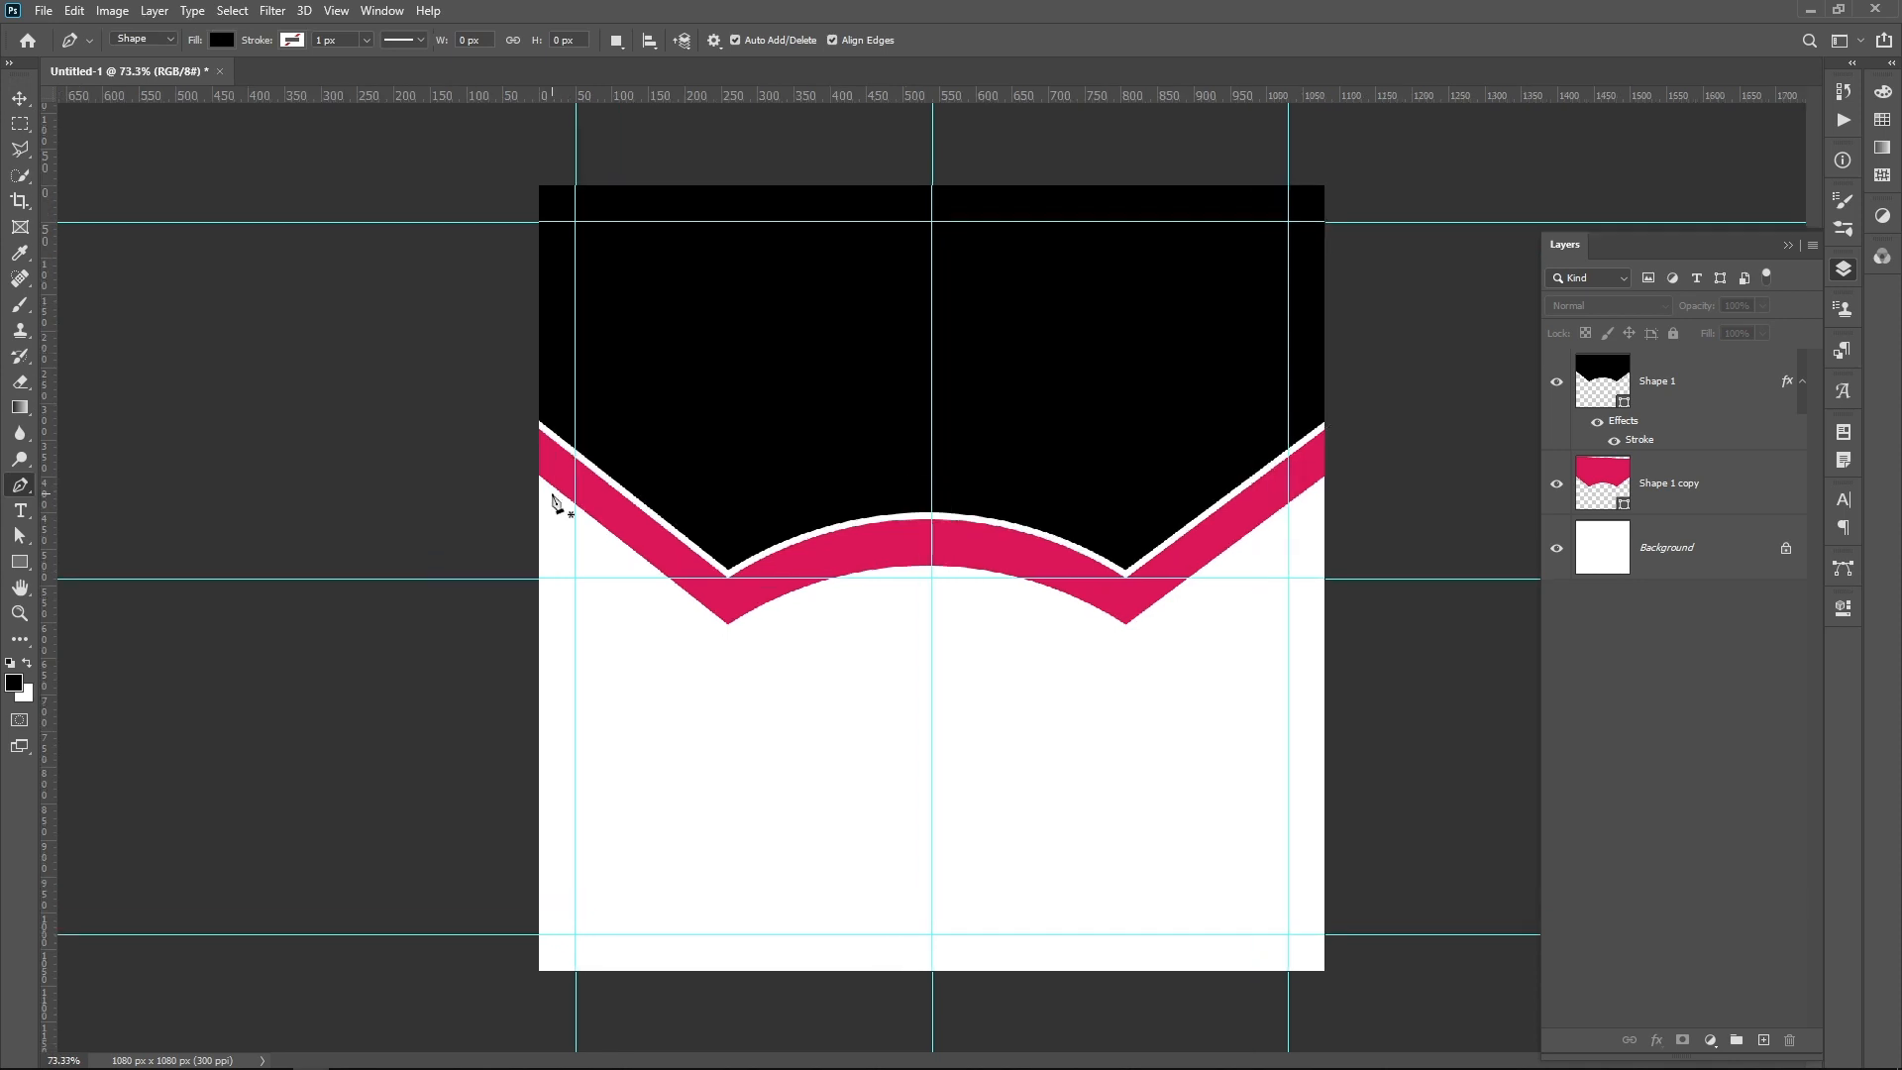
scroll(524, 457, "up", 4)
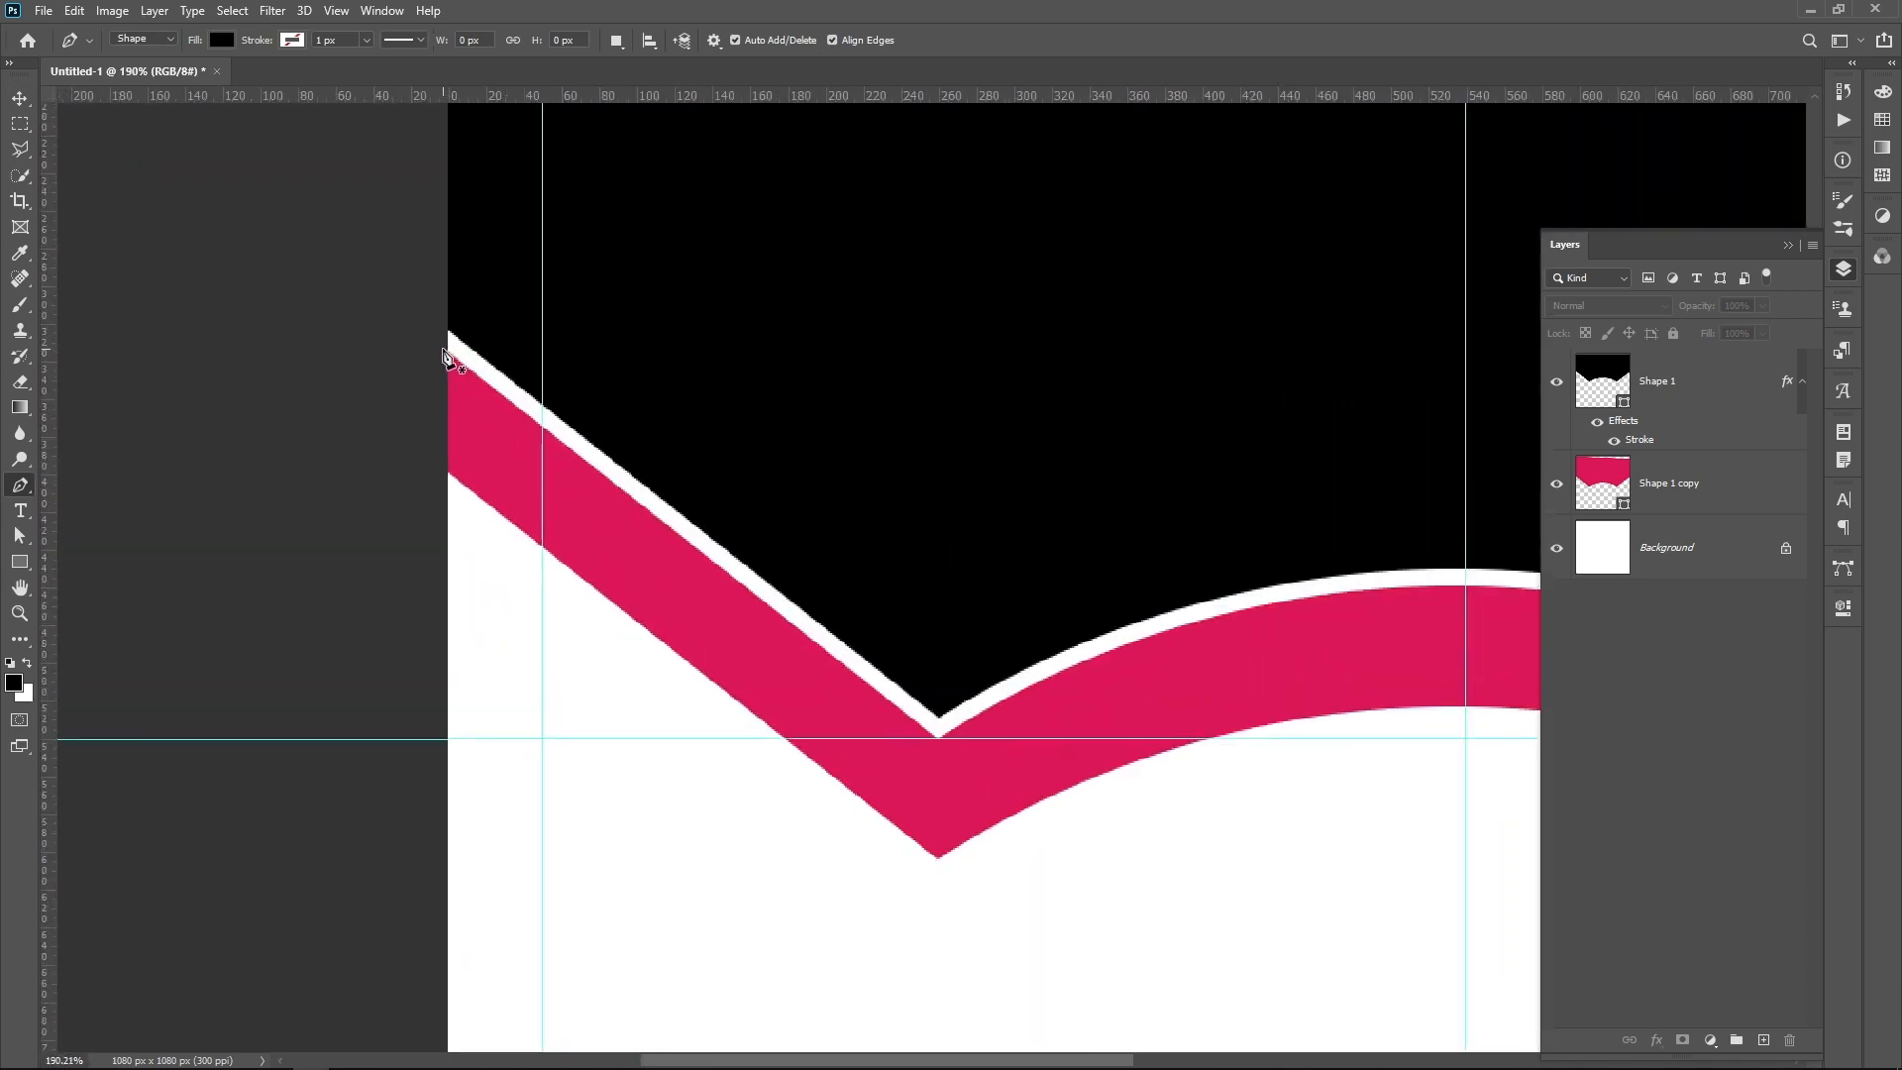
left_click(444, 349)
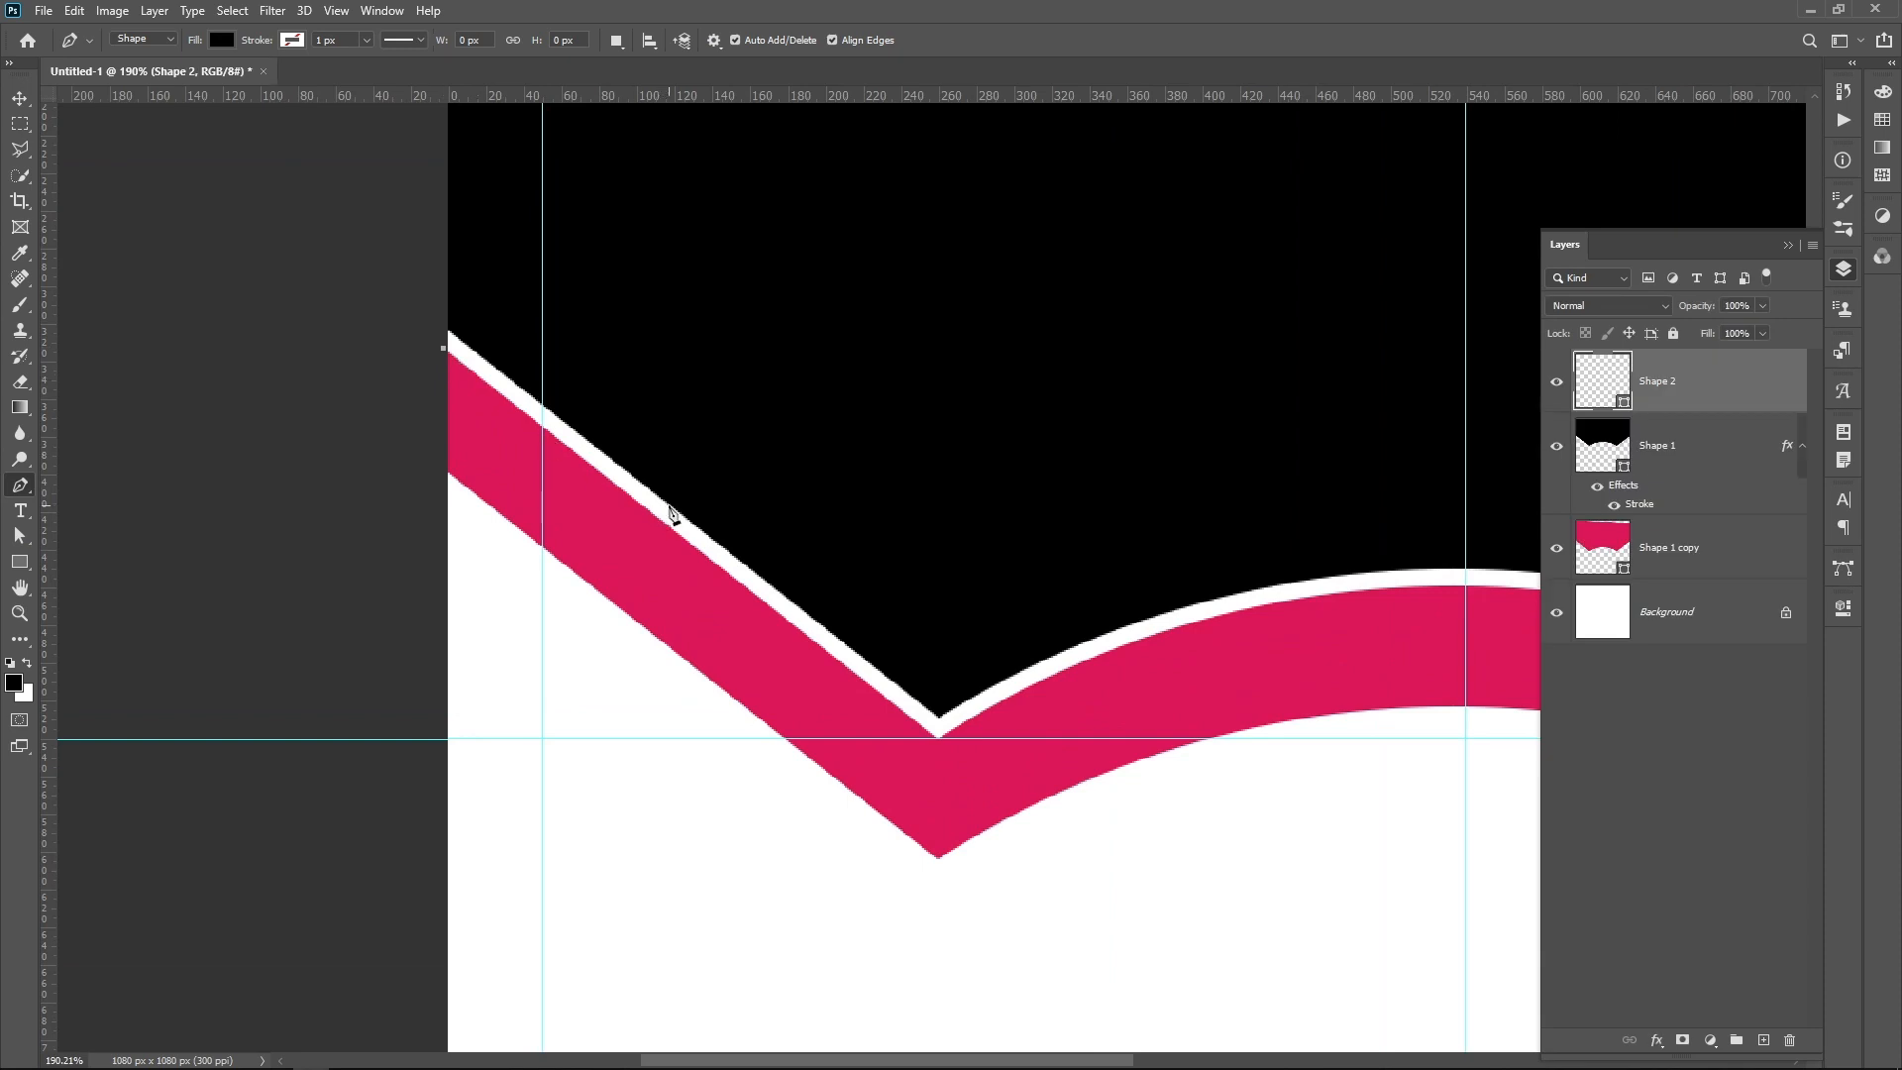
left_click(770, 609)
left_click(447, 739)
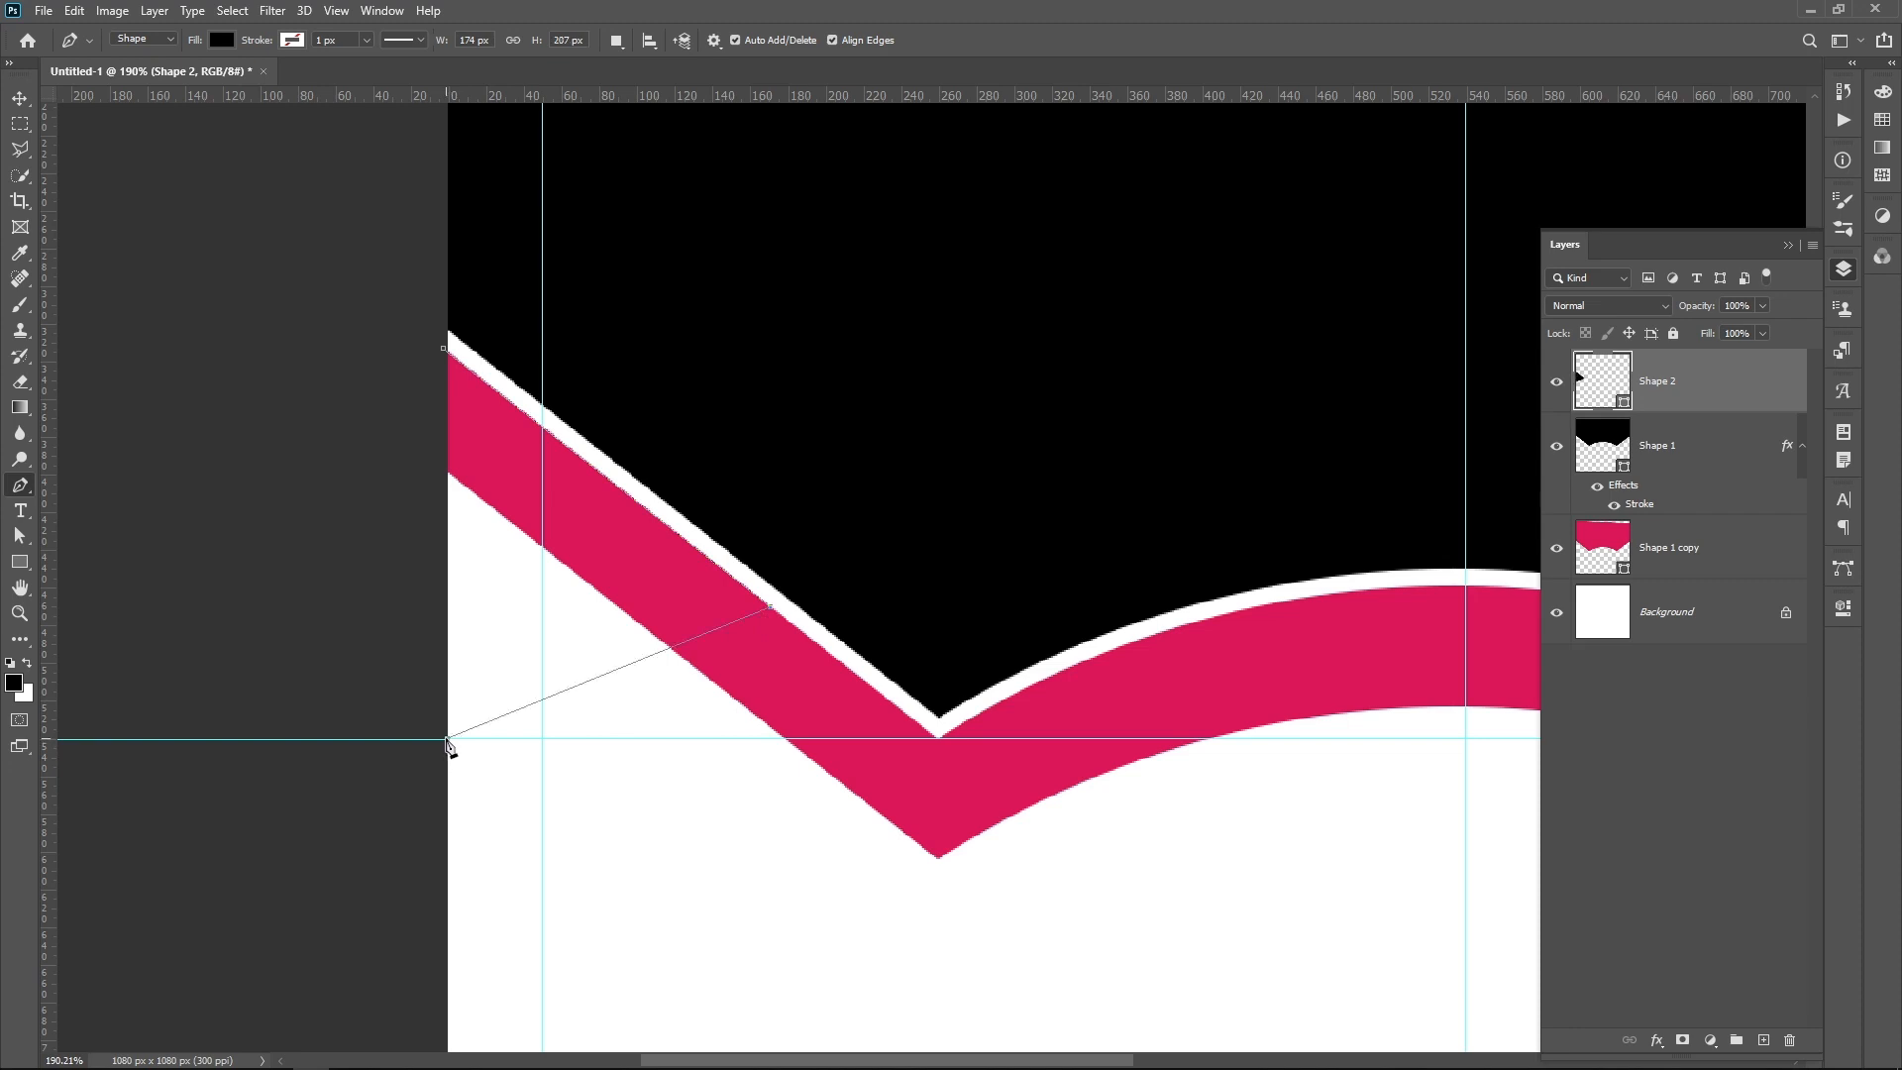
left_click(443, 349)
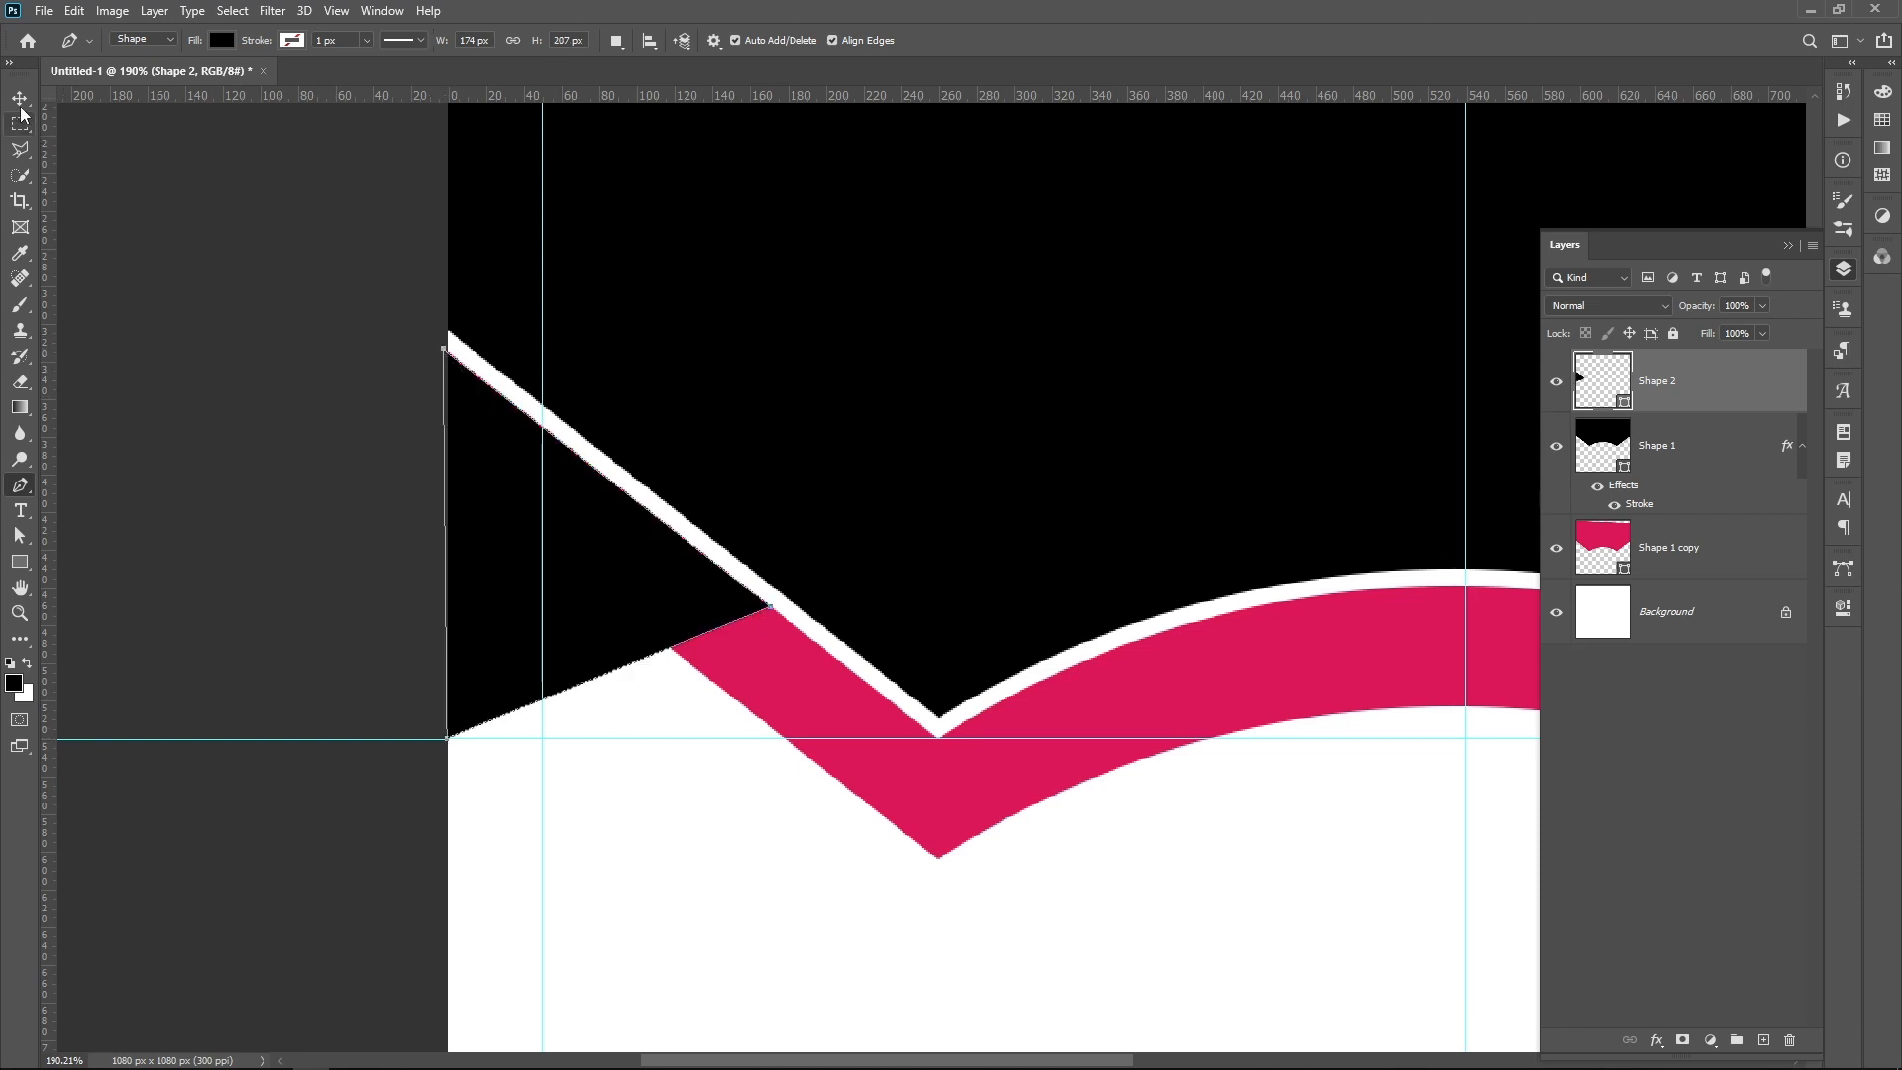
key("v")
left_click(330, 396)
Step: Duplicate the black triangle, flip the copy horizontally and place it at the canvas's right edge, mirroring the original
scroll(401, 411, "down", 5, "alt")
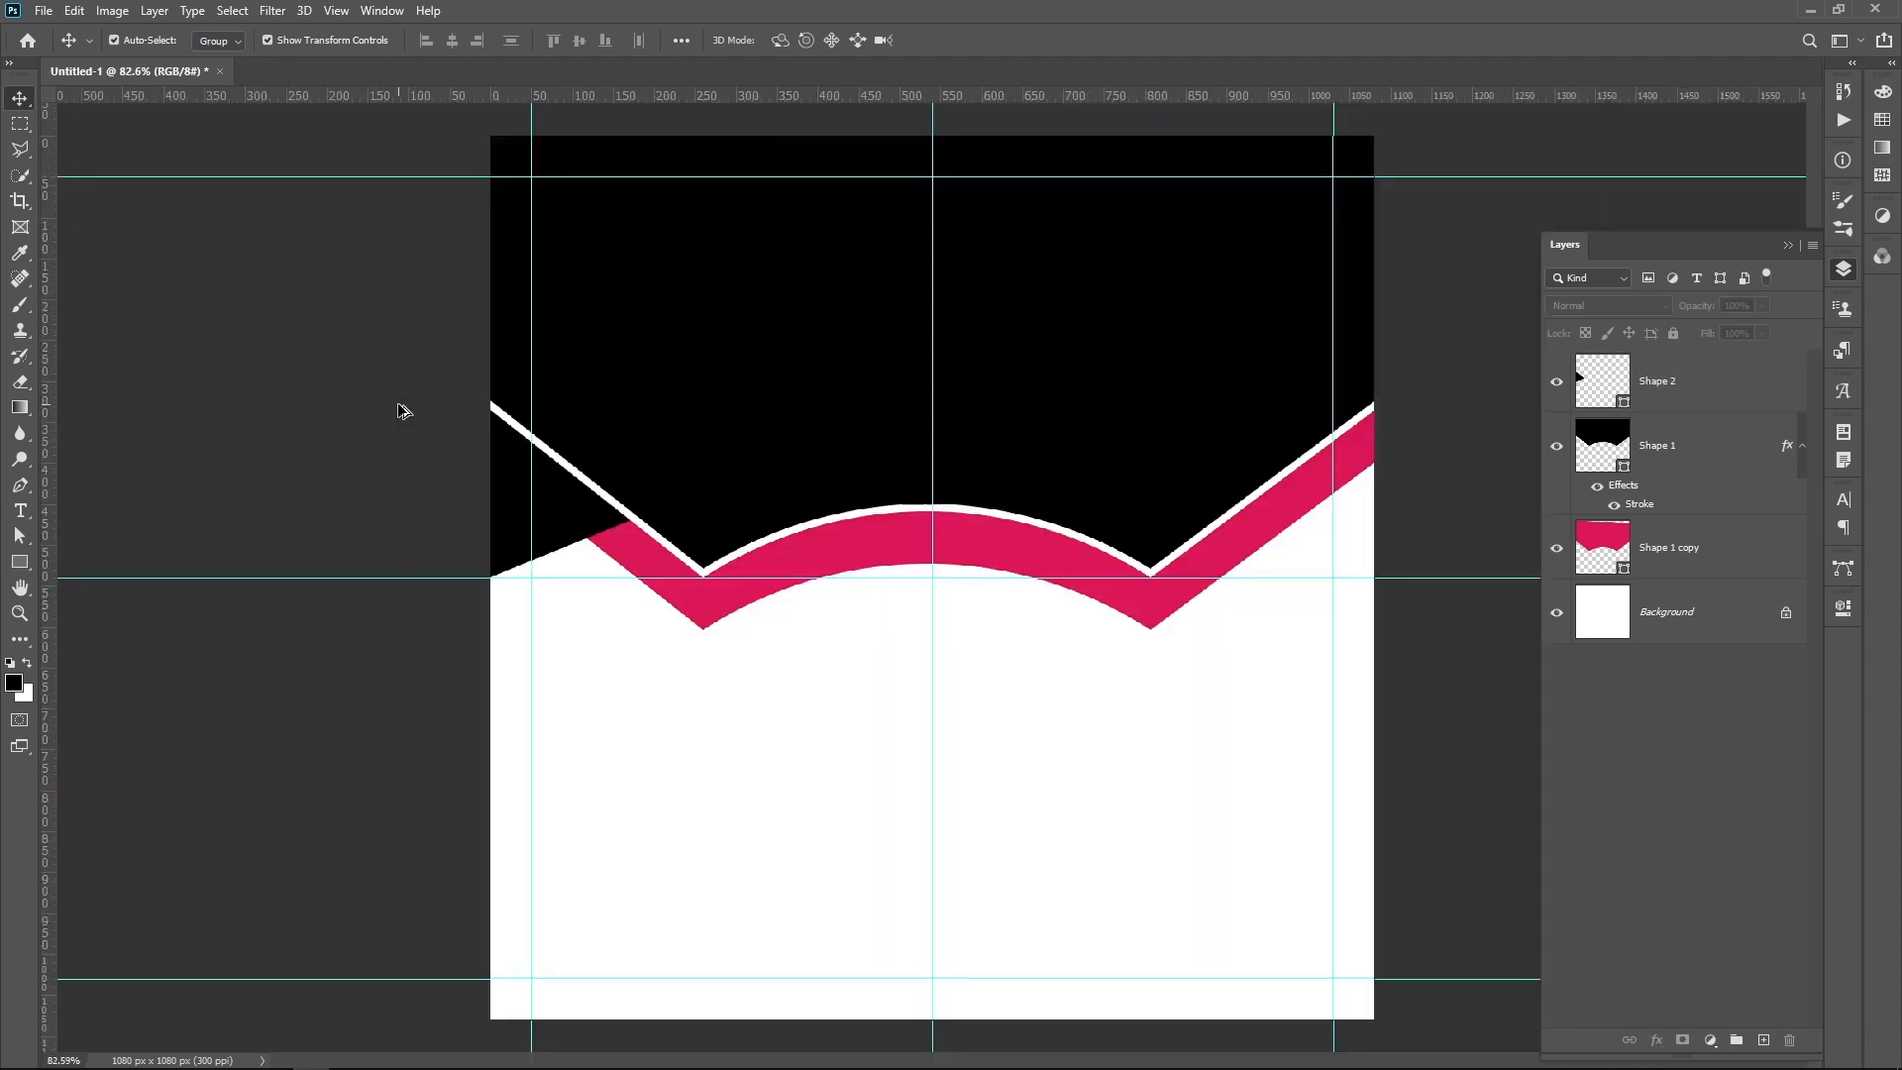
left_click(613, 542)
left_click_drag(601, 525, 870, 729)
key("ctrl+t")
right_click(870, 729)
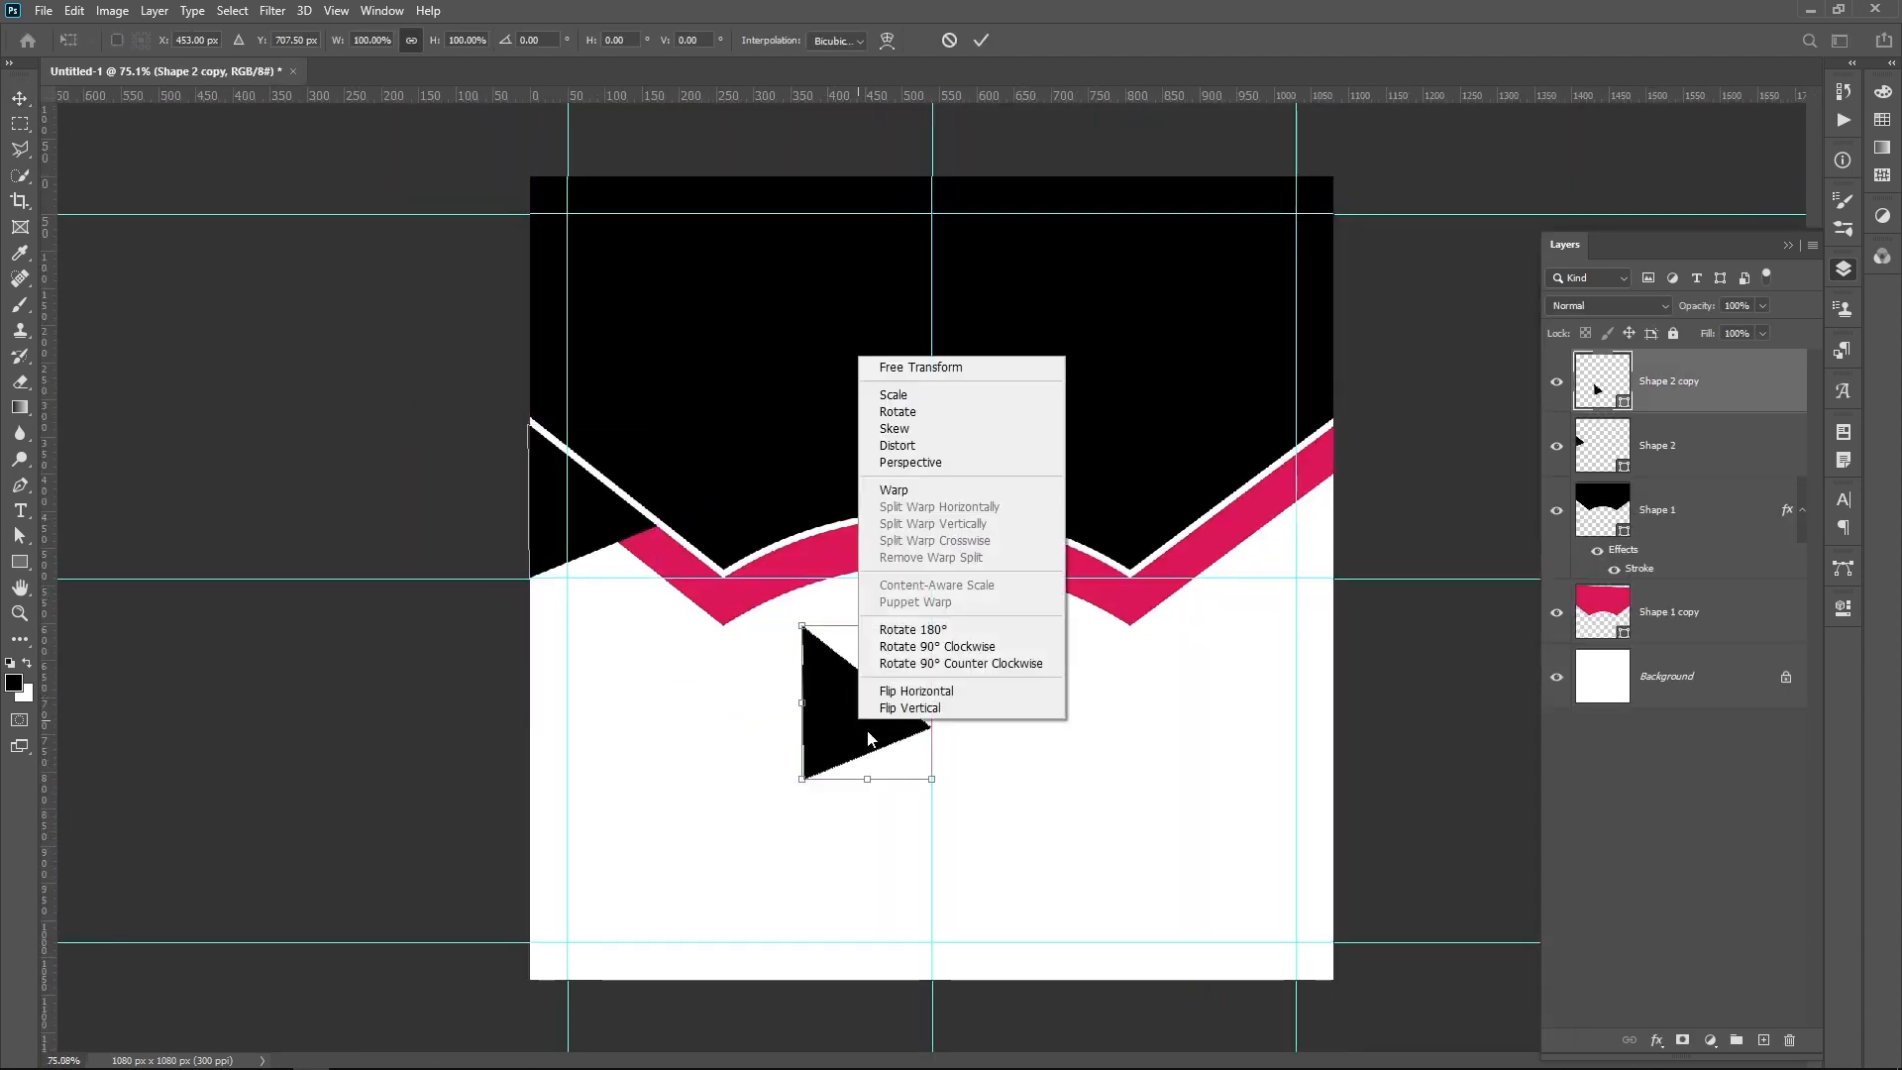
left_click(921, 699)
left_click_drag(875, 736, 1276, 534)
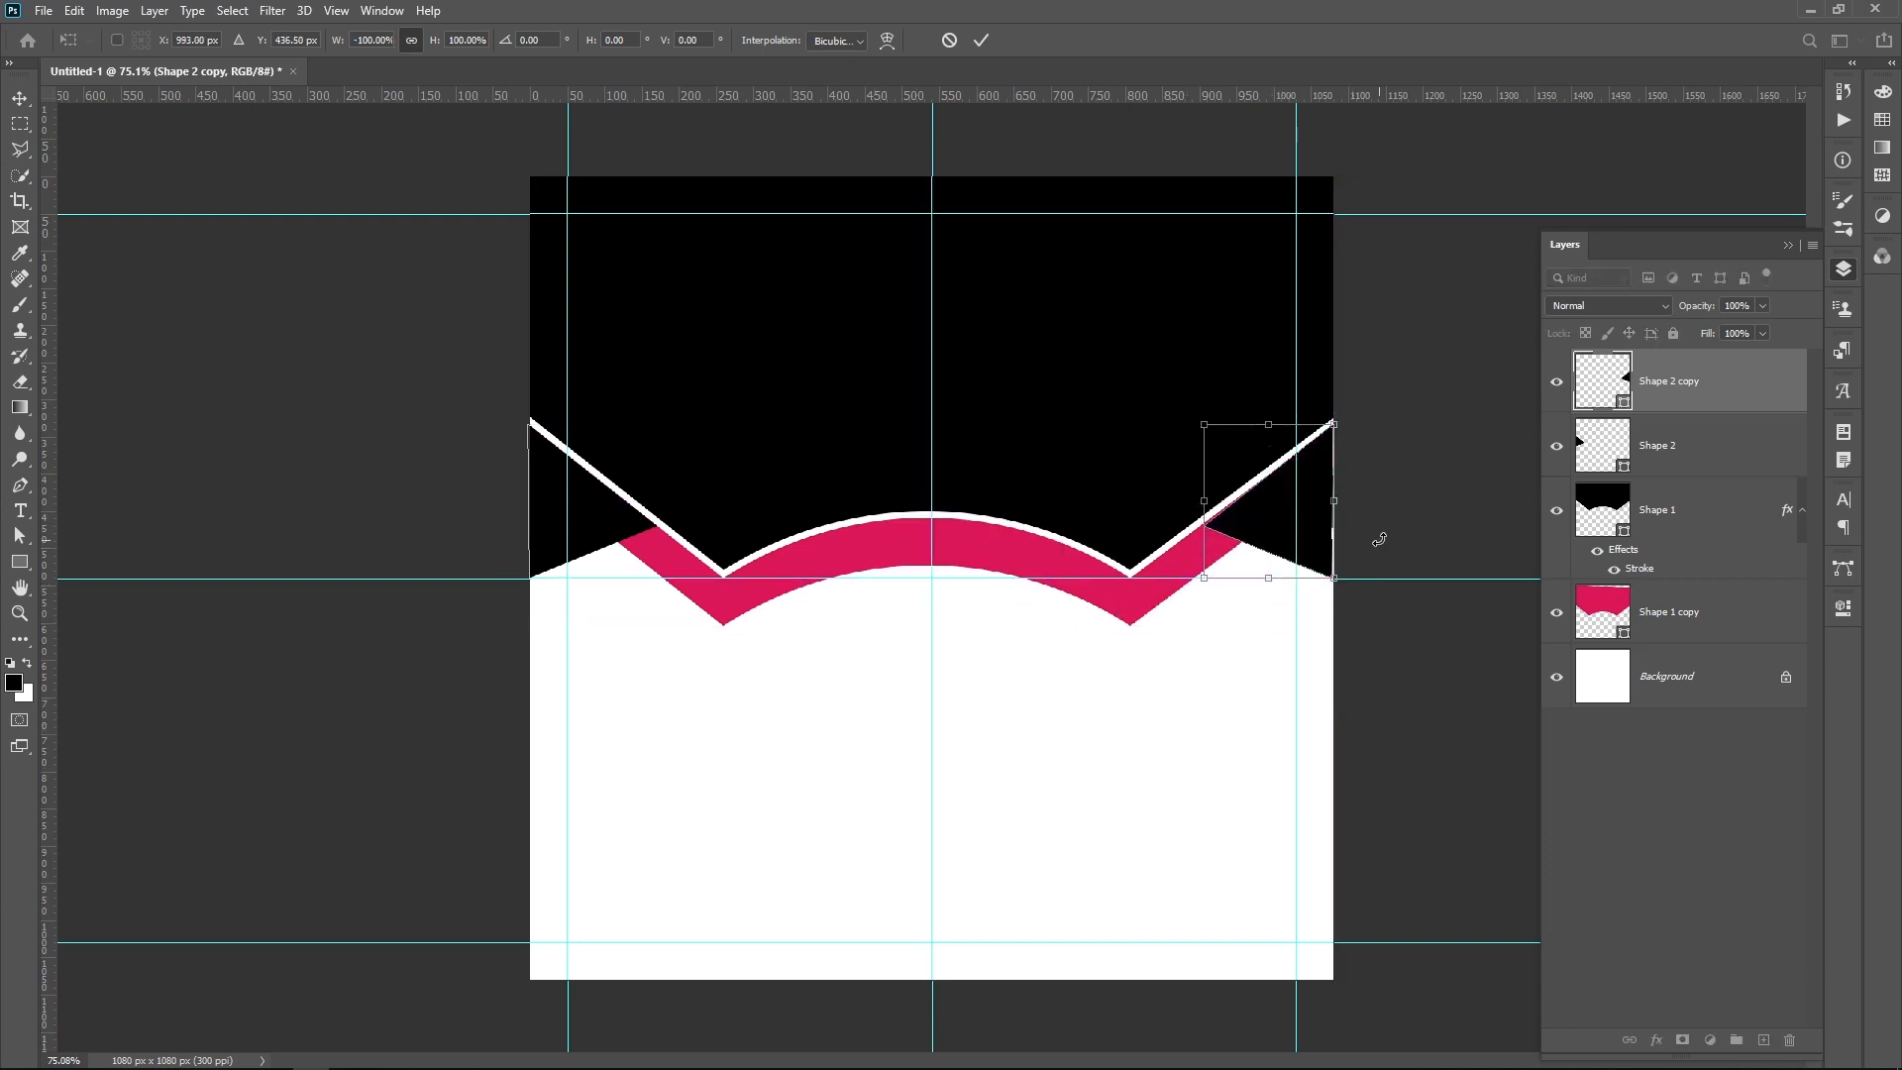
Step: Move the right triangle's inner anchor point slightly up to meet the white outline, then deselect the shape
scroll(1379, 539, "up", 8)
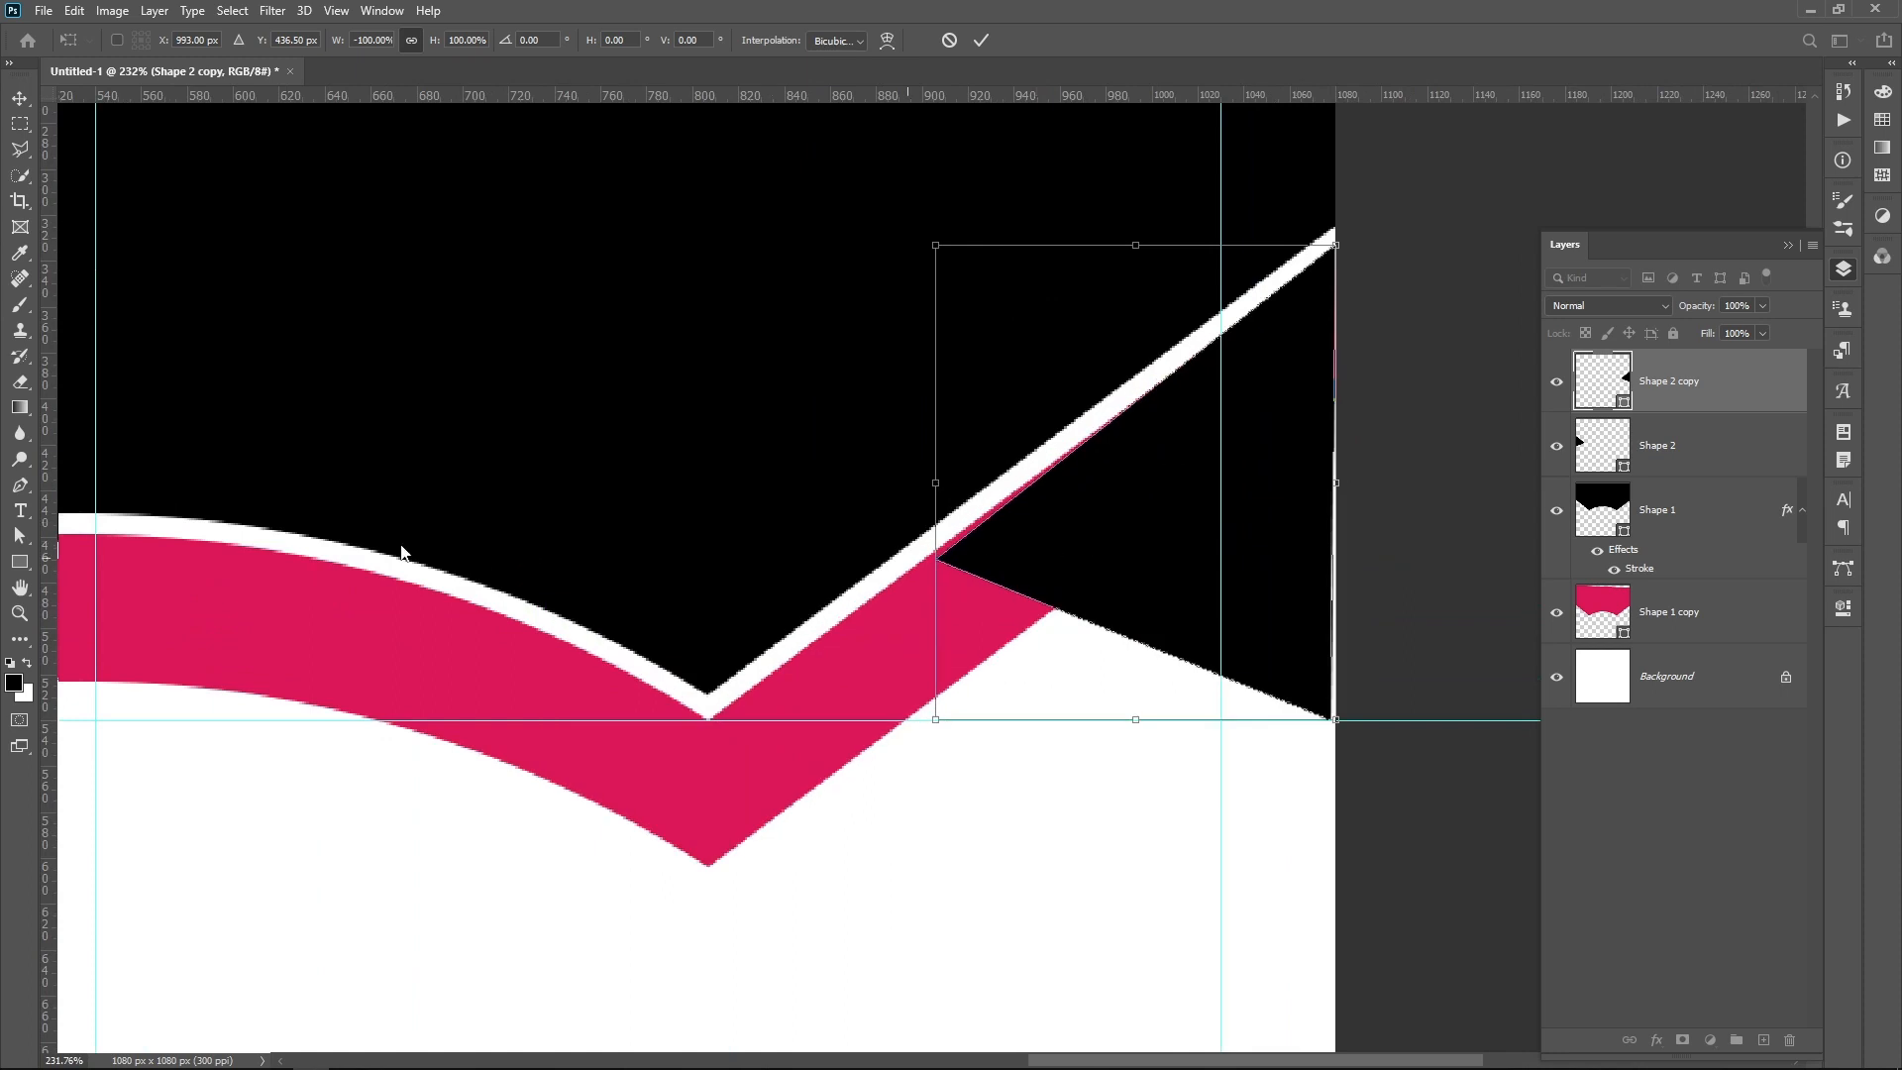
left_click(21, 486)
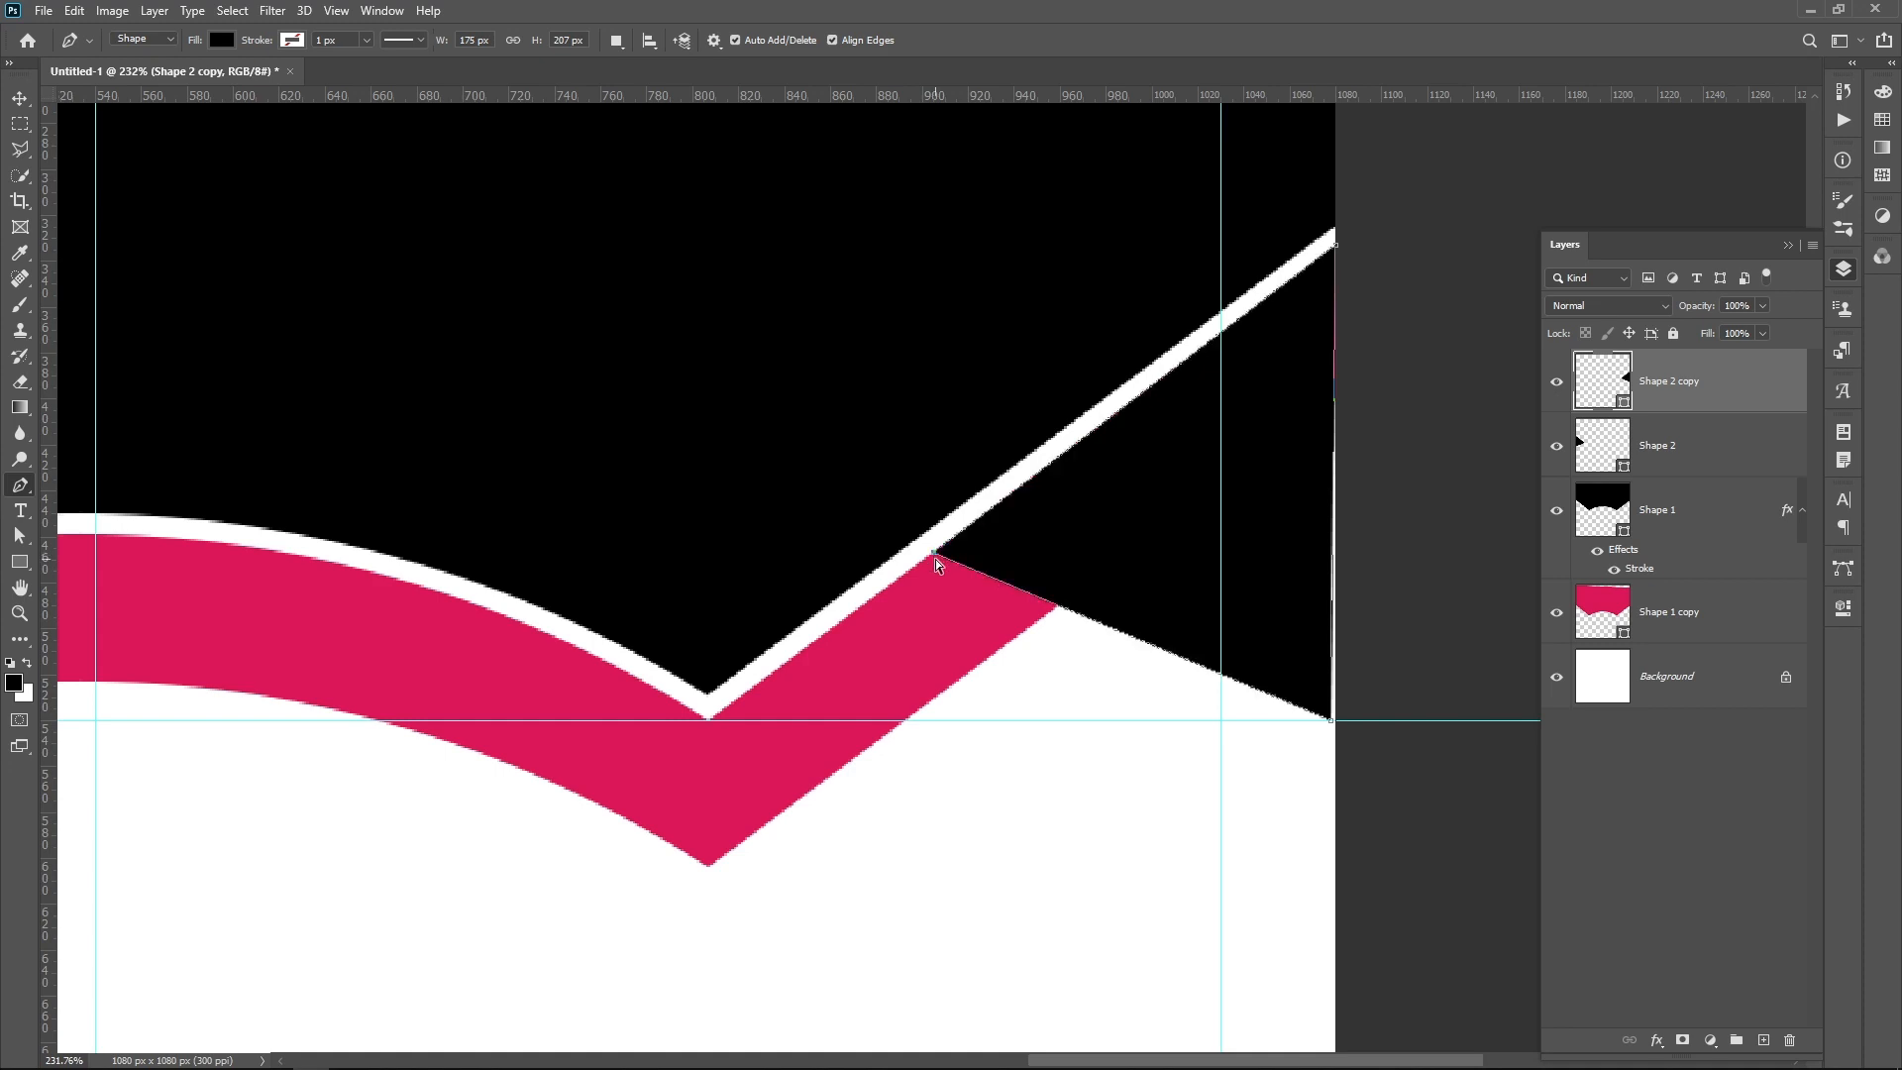
scroll(1024, 595, "down", 5)
scroll(1108, 585, "down", 1)
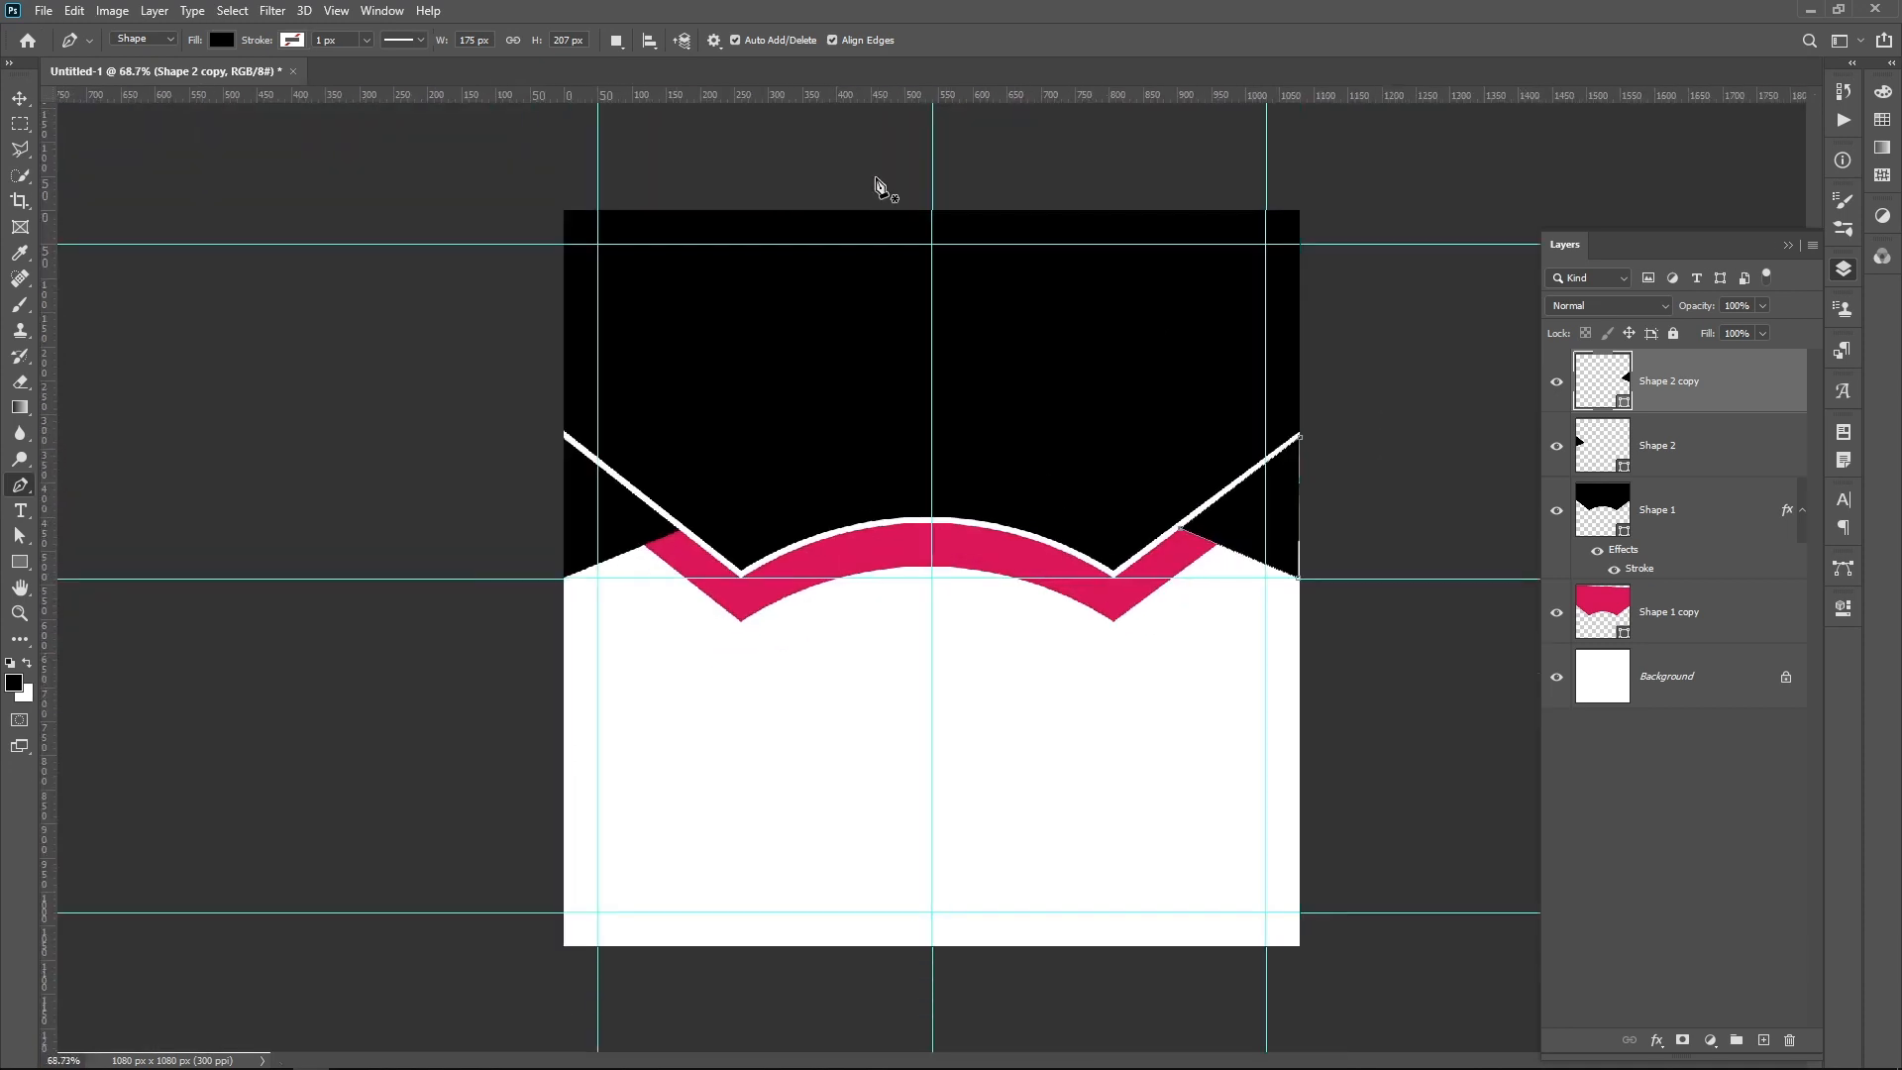
key("v")
left_click(1056, 754)
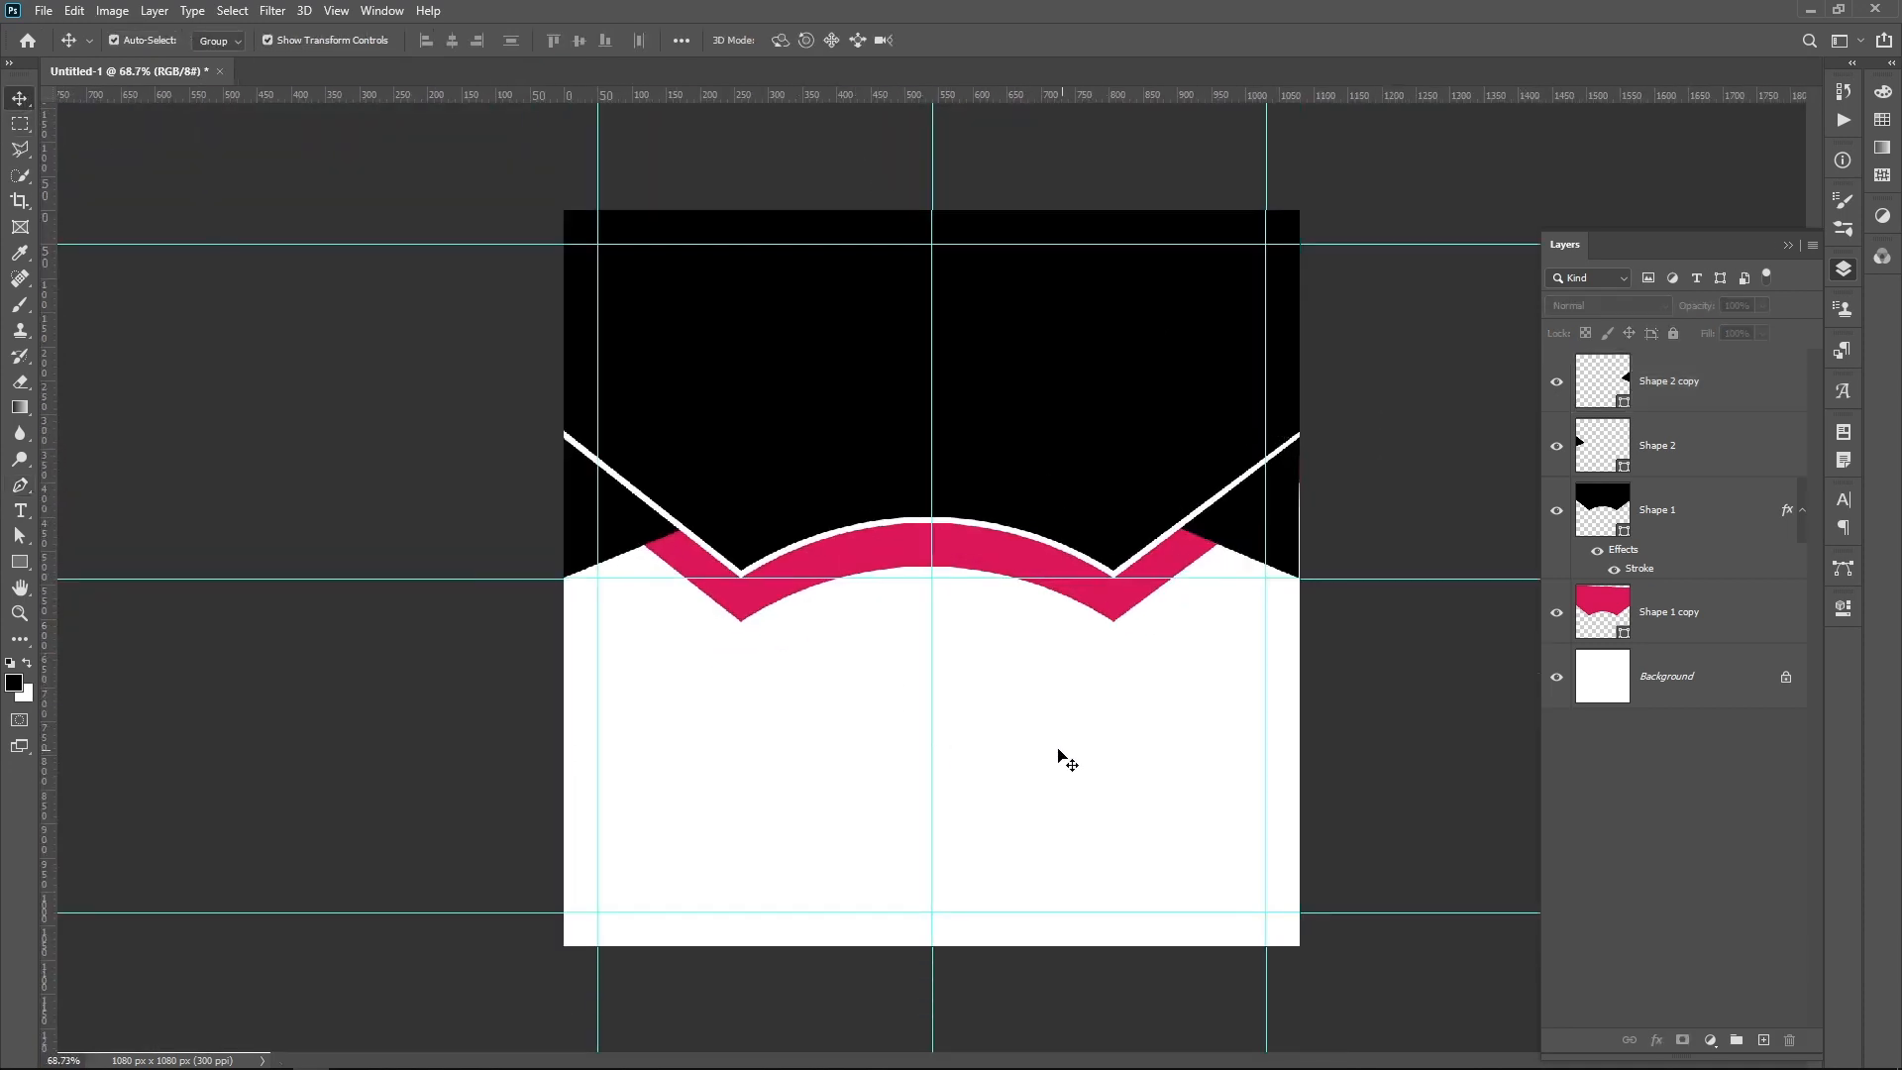
Step: Clear all guides from the canvas
scroll(1040, 750, "down", 2)
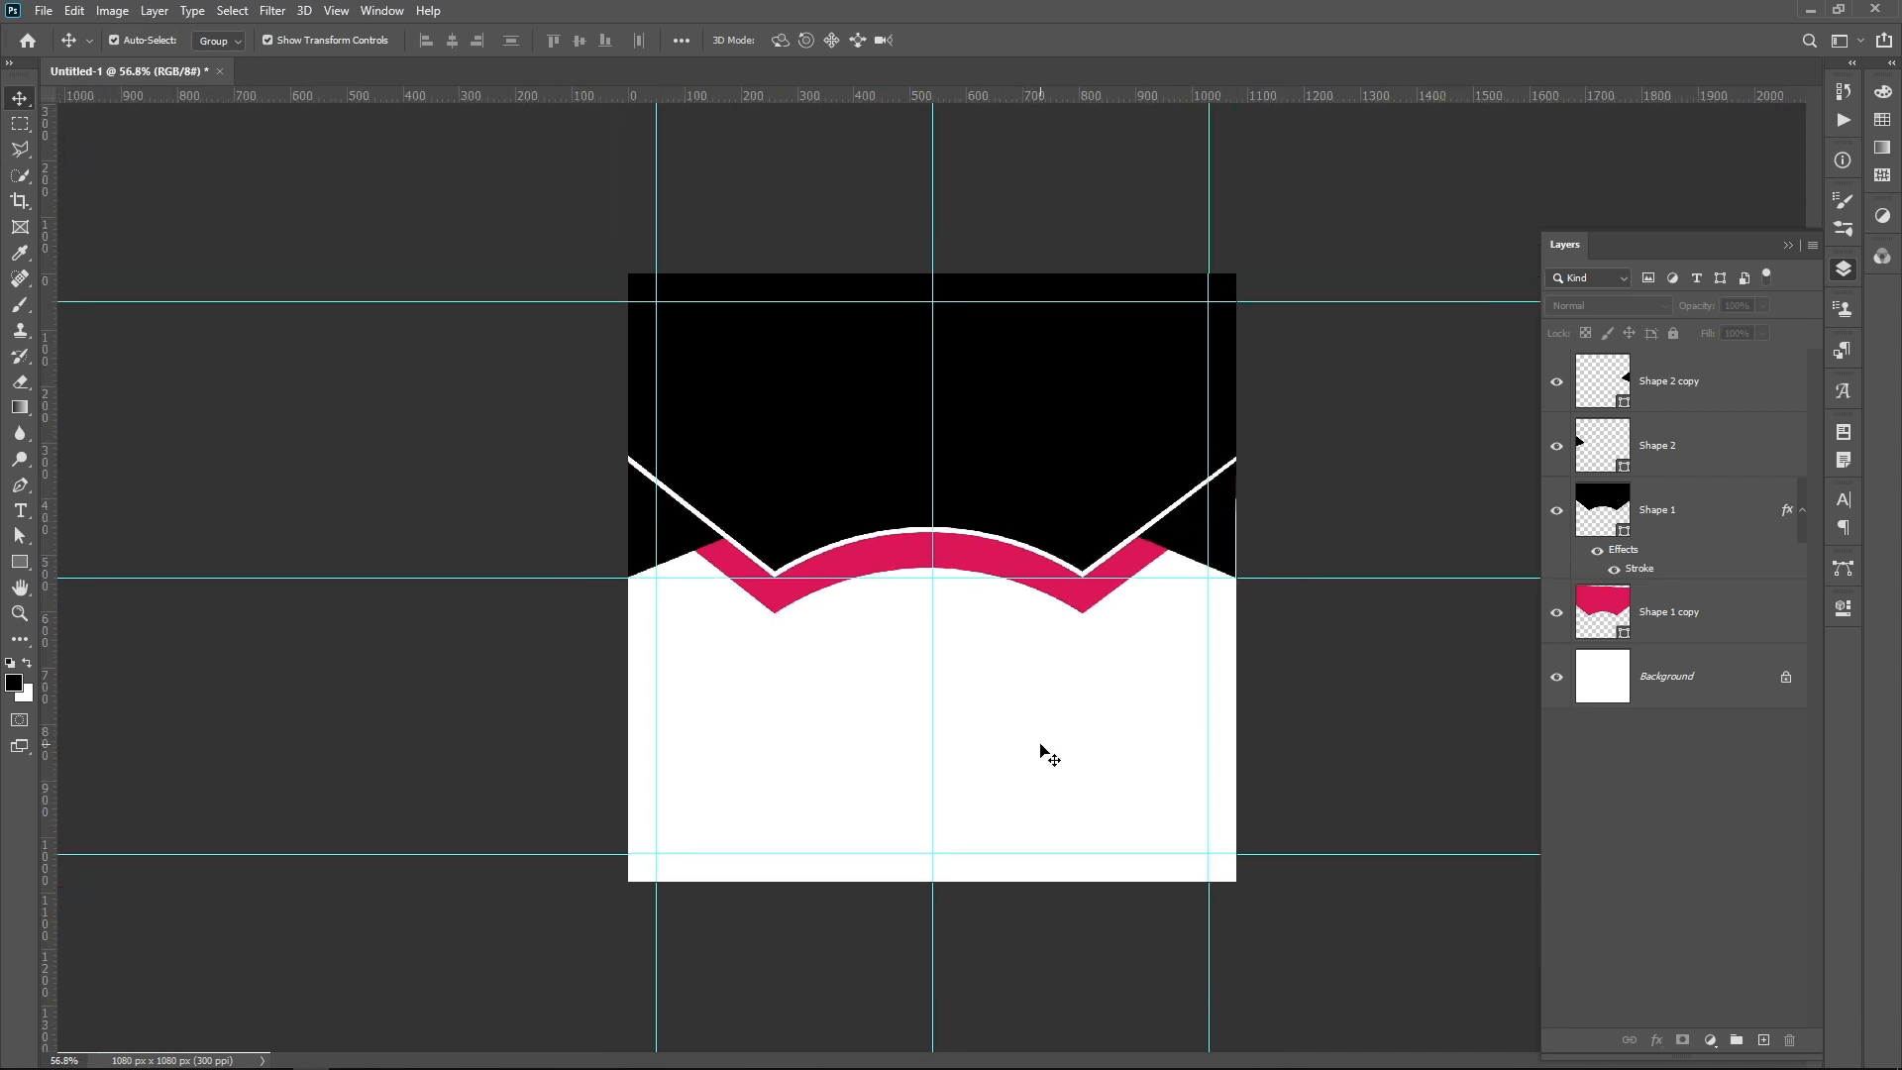
scroll(1041, 751, "up", 1)
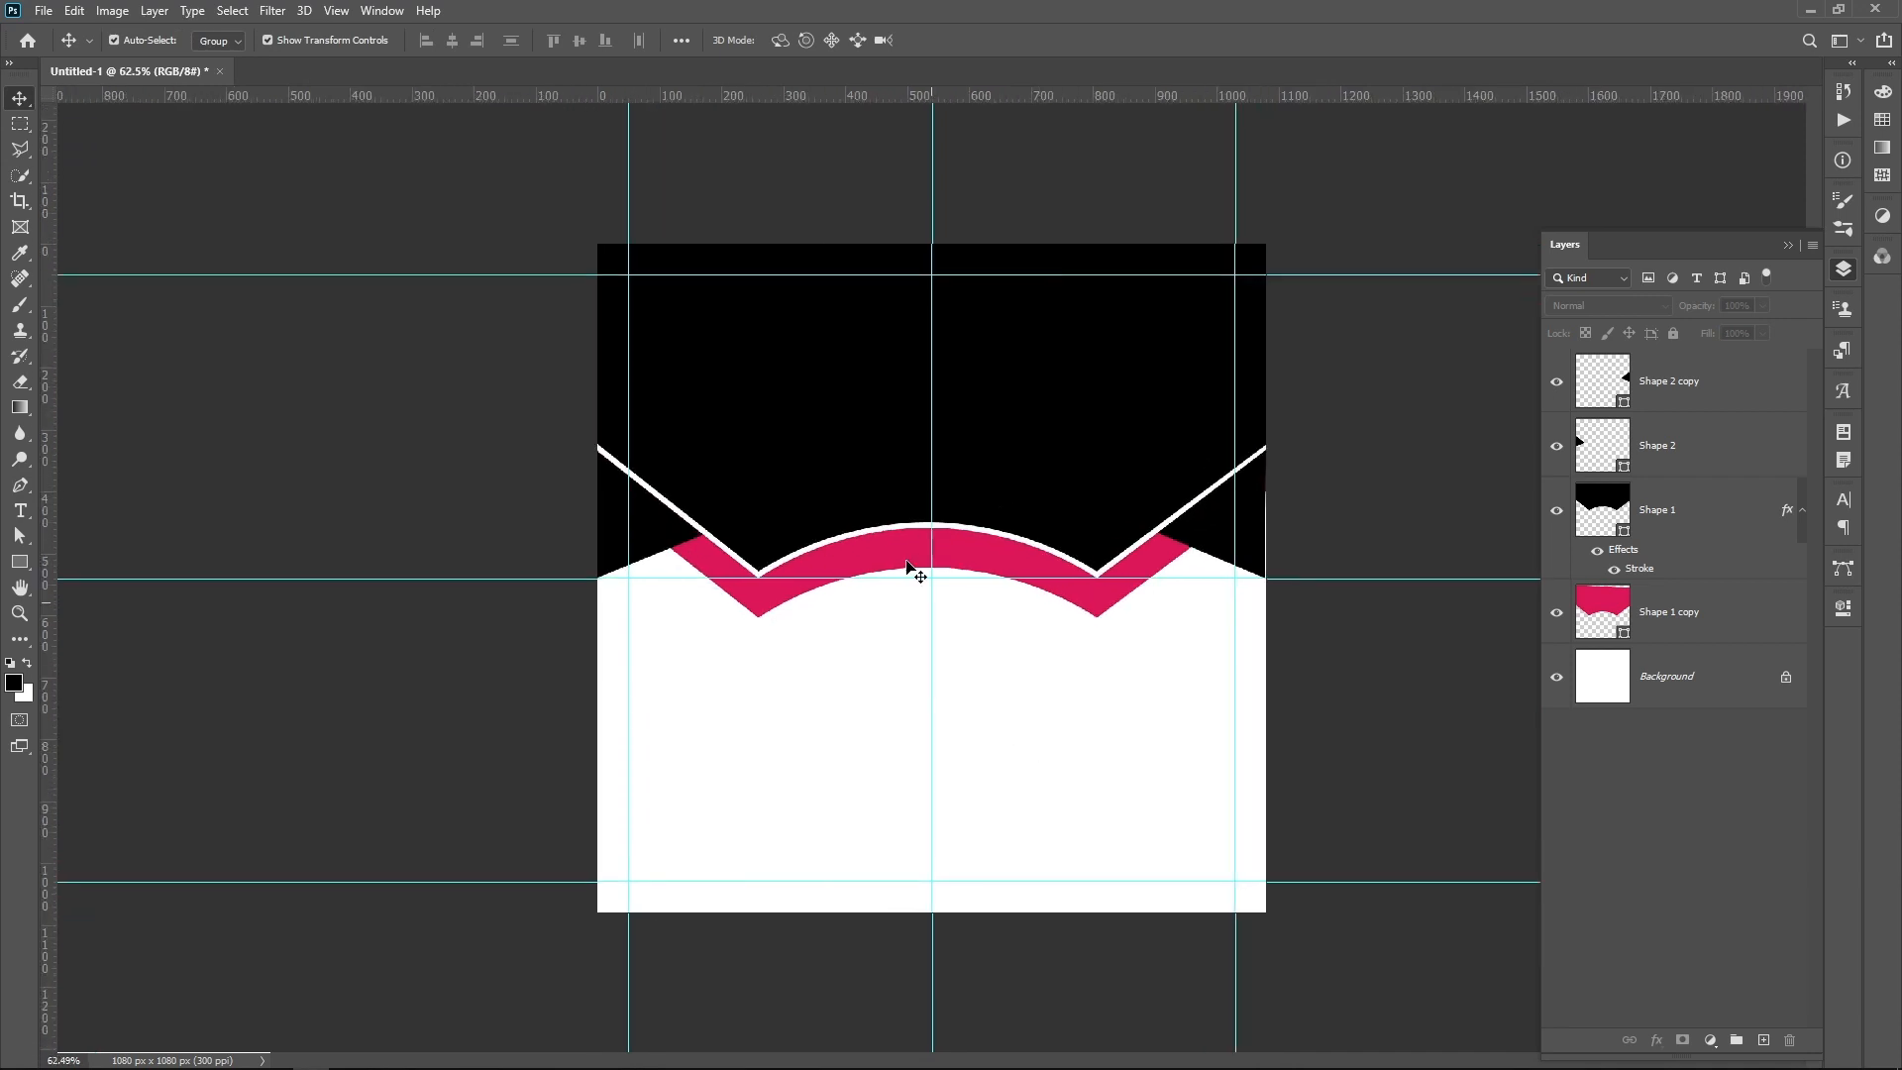
left_click(338, 12)
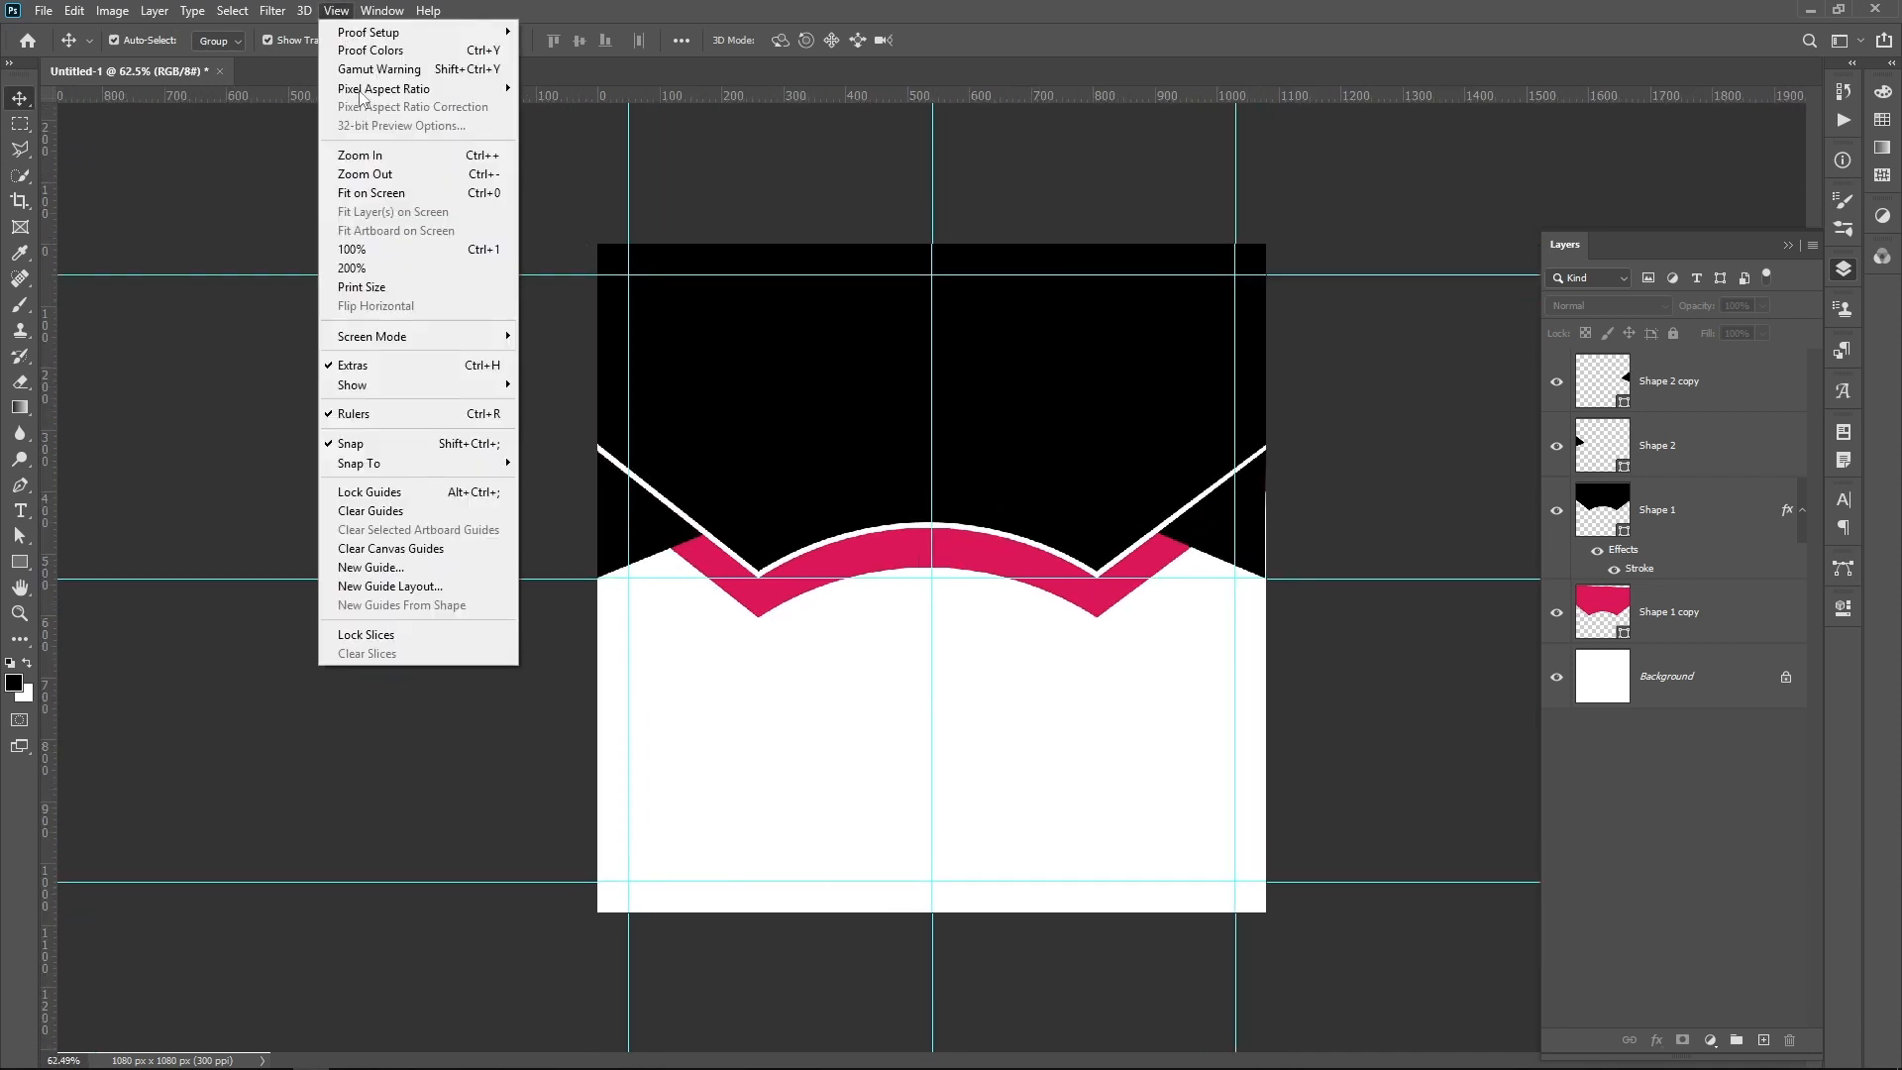
left_click(422, 558)
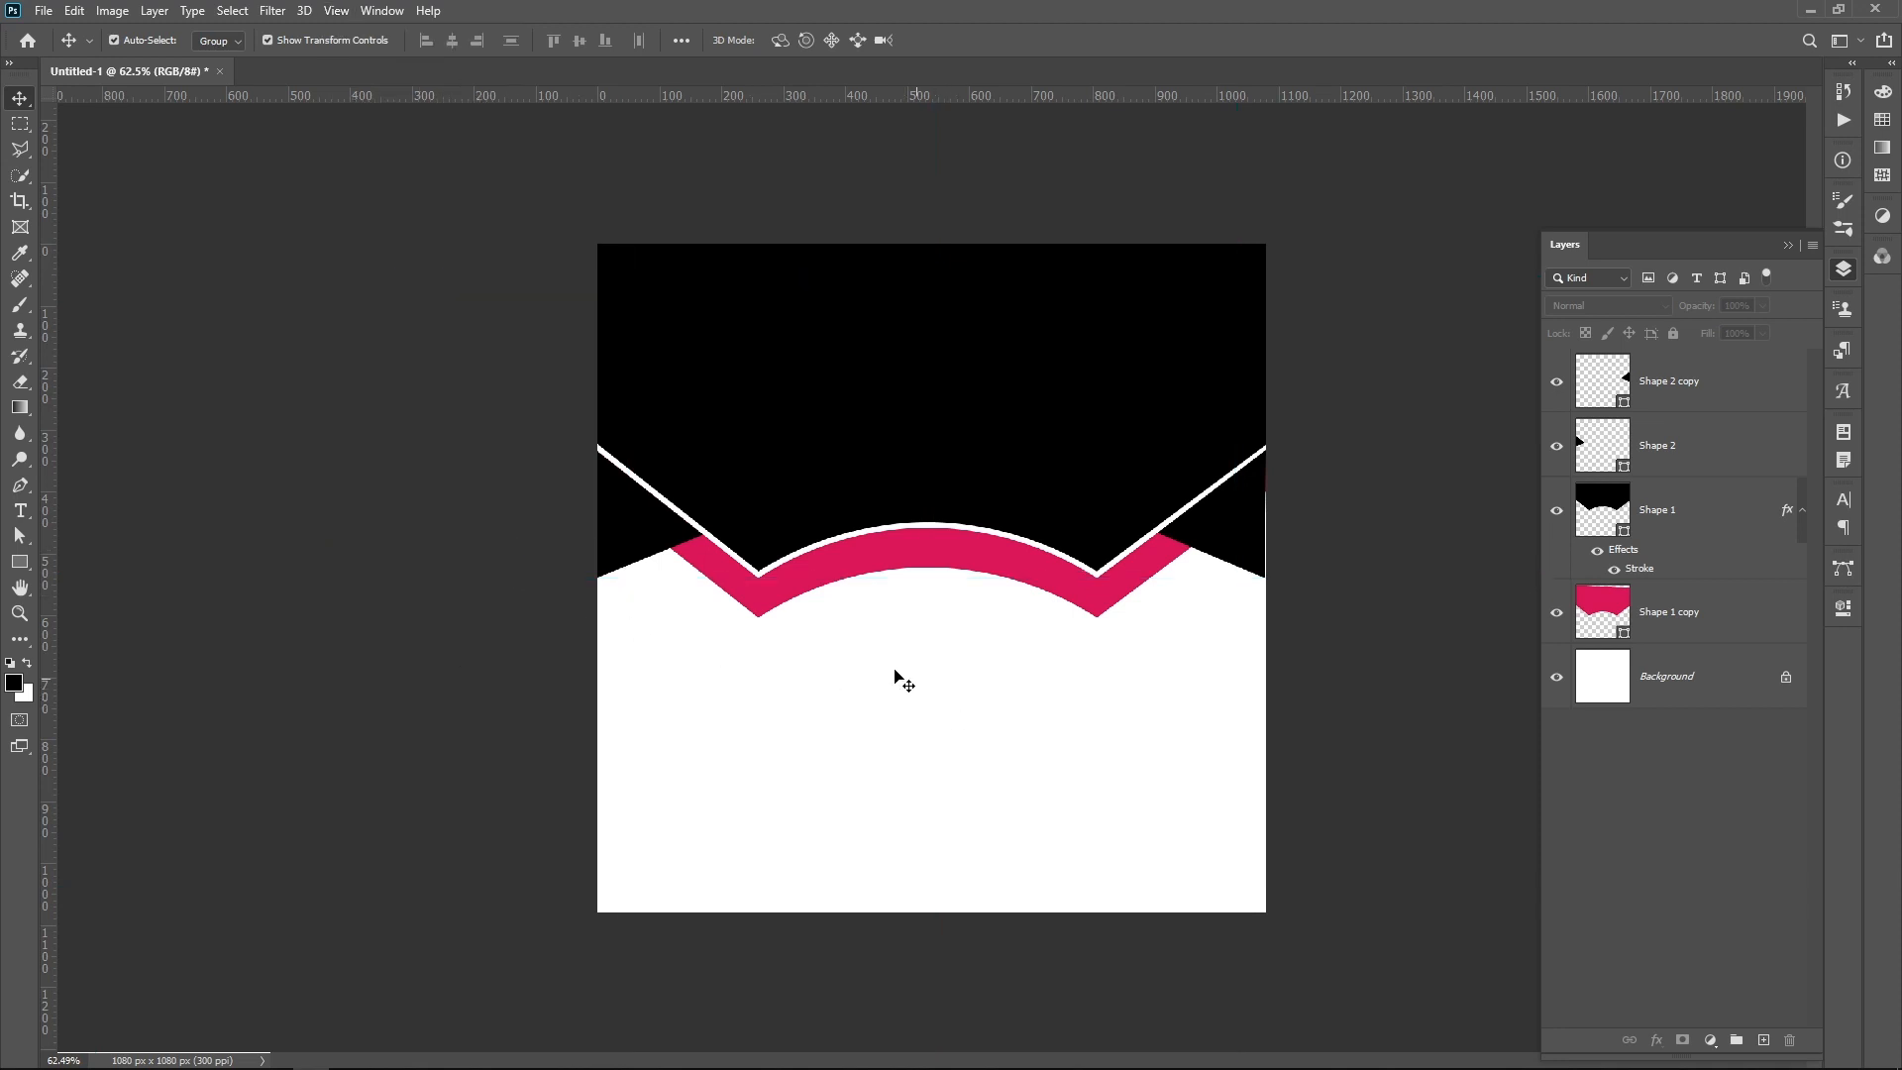
Step: Add the text "SOCIAL" in the white area below the pink arch
scroll(941, 693, "up", 2)
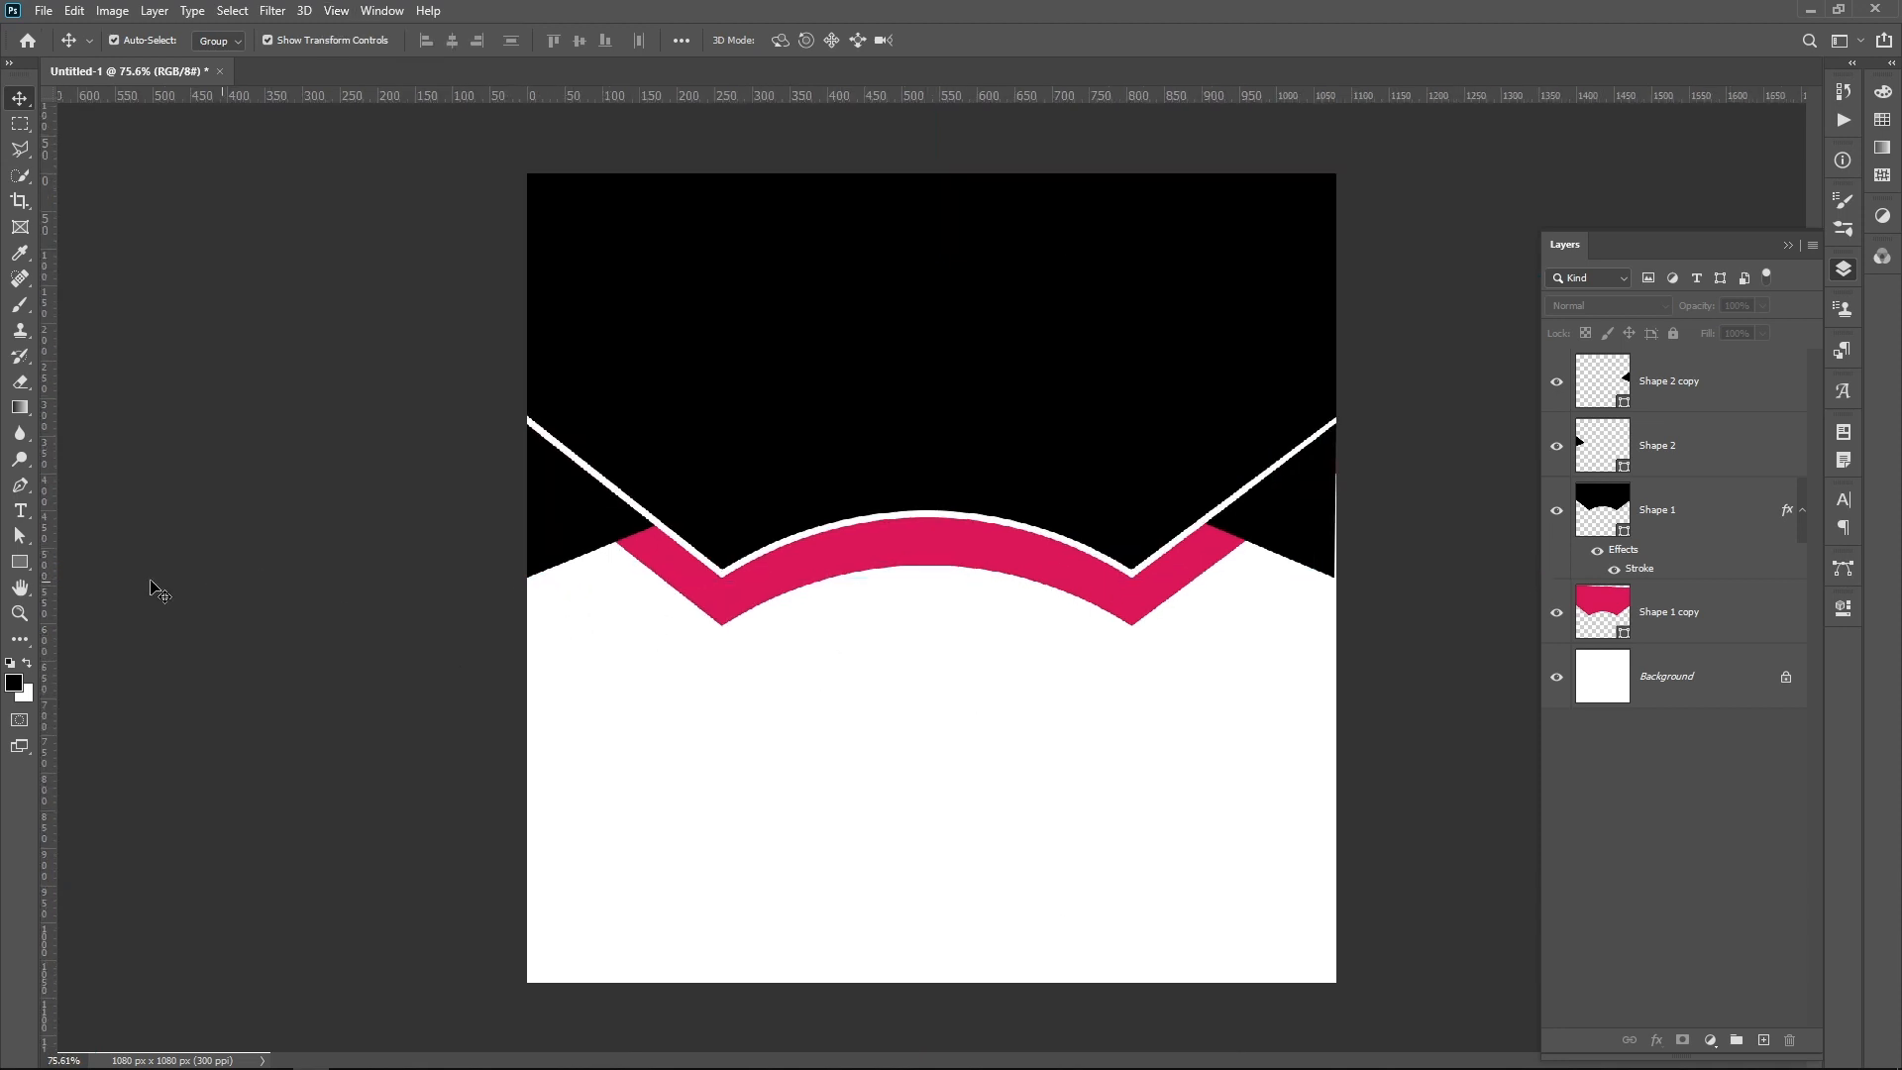
left_click(20, 510)
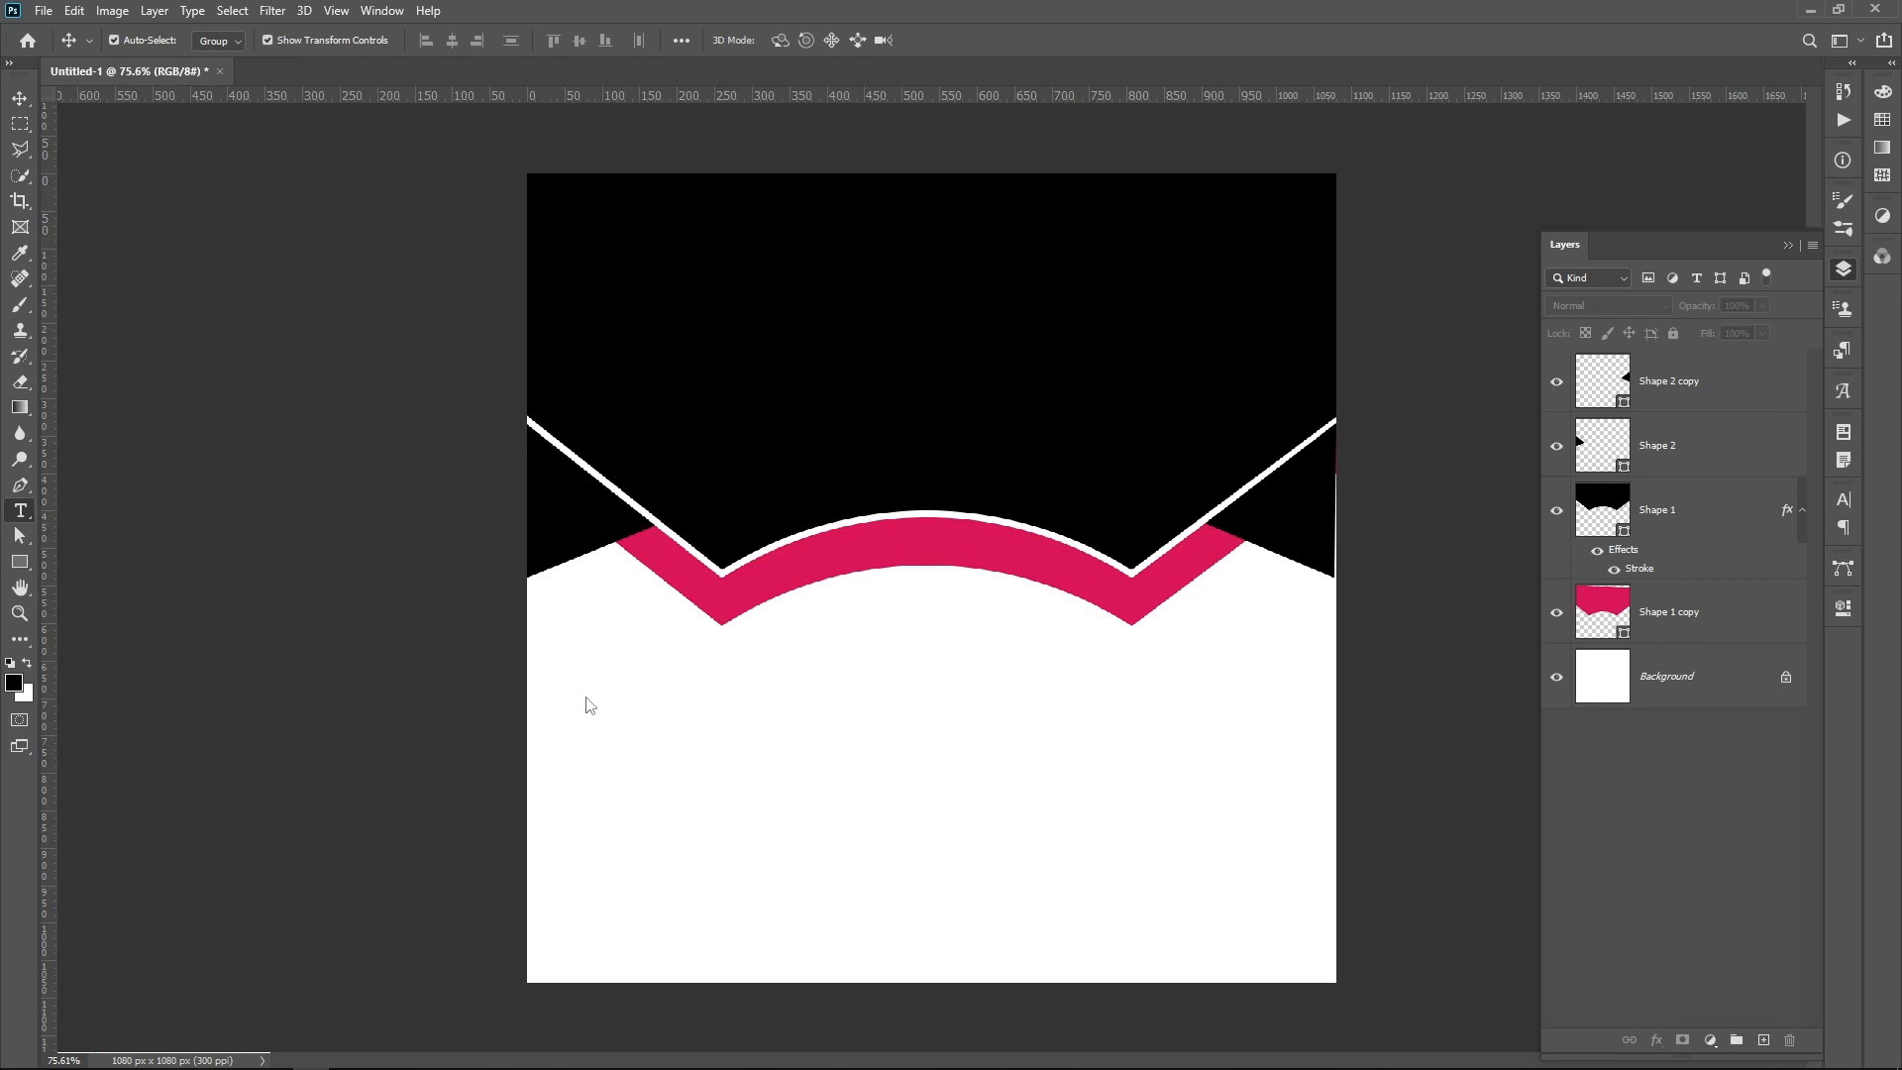
left_click(864, 690)
type("SOCIAL")
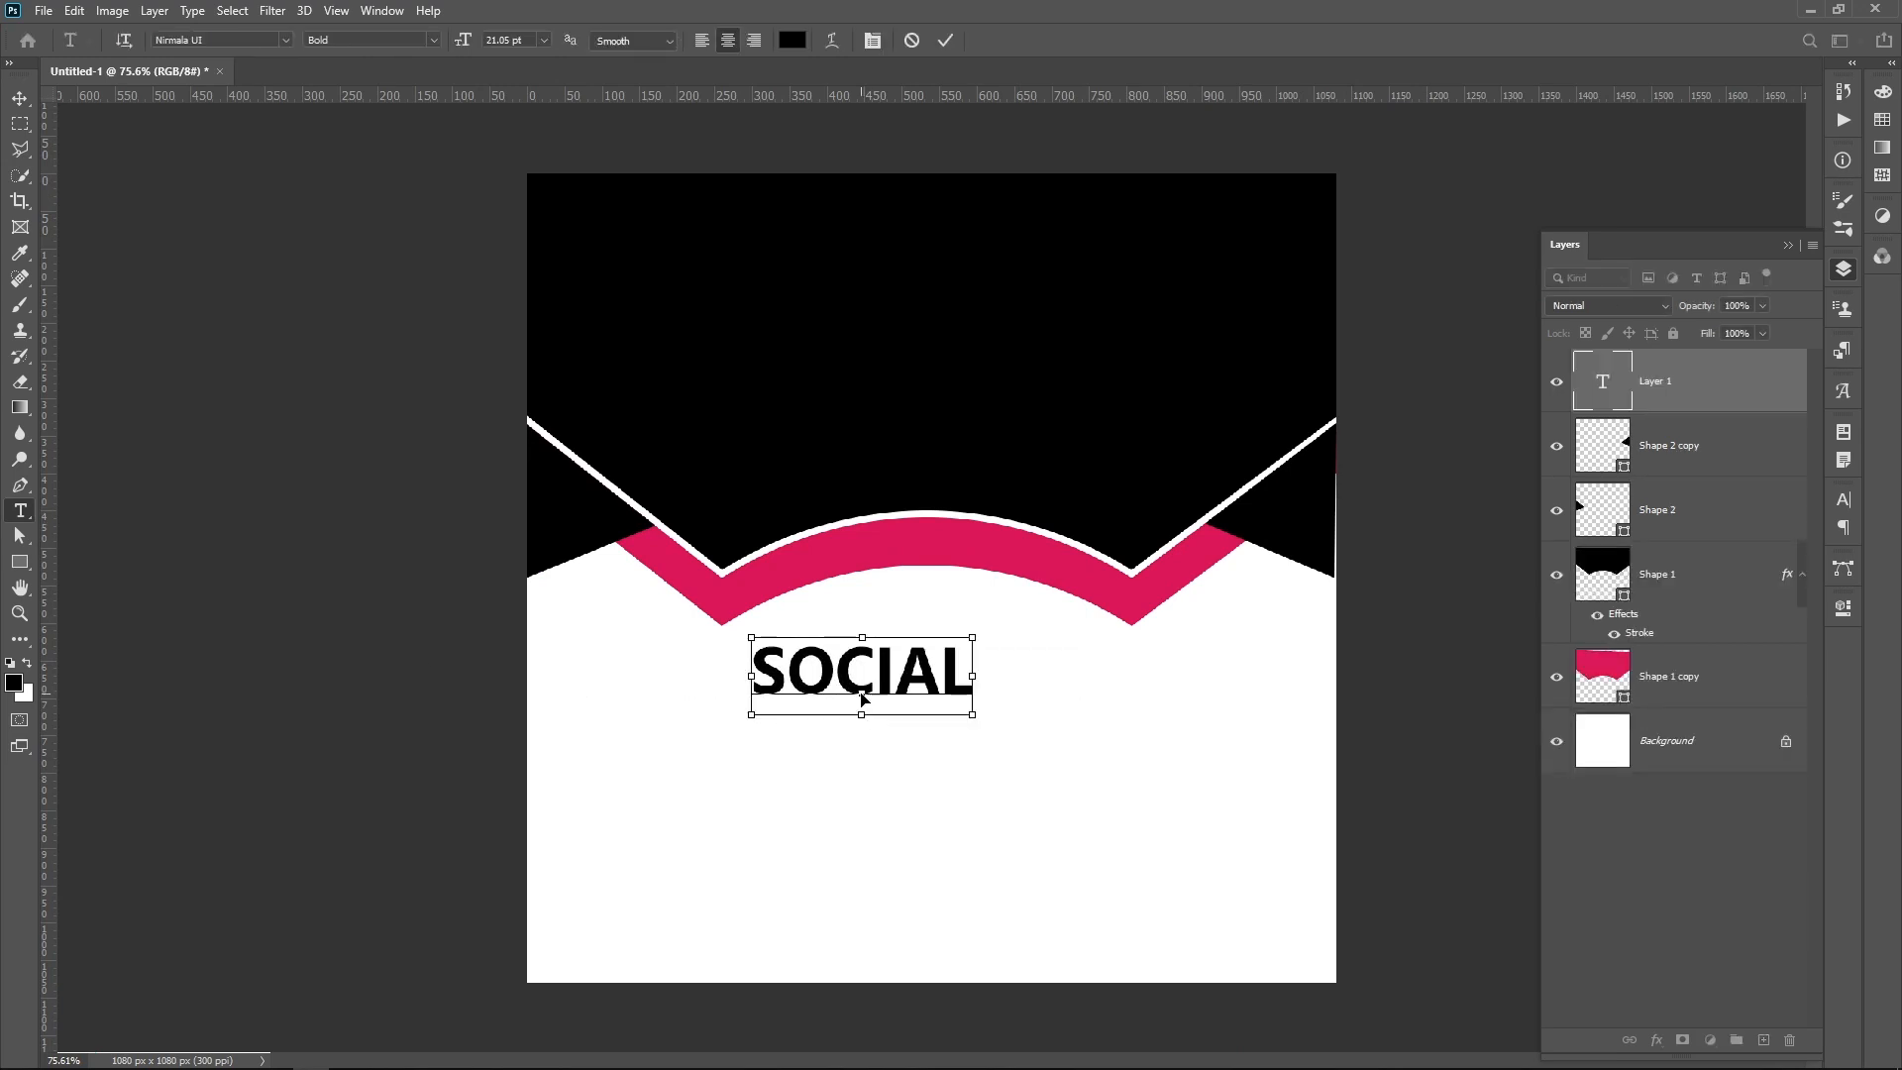
Step: Set the SOCIAL text to the Semilight font style at 12 pt and commit it
key("ctrl+a")
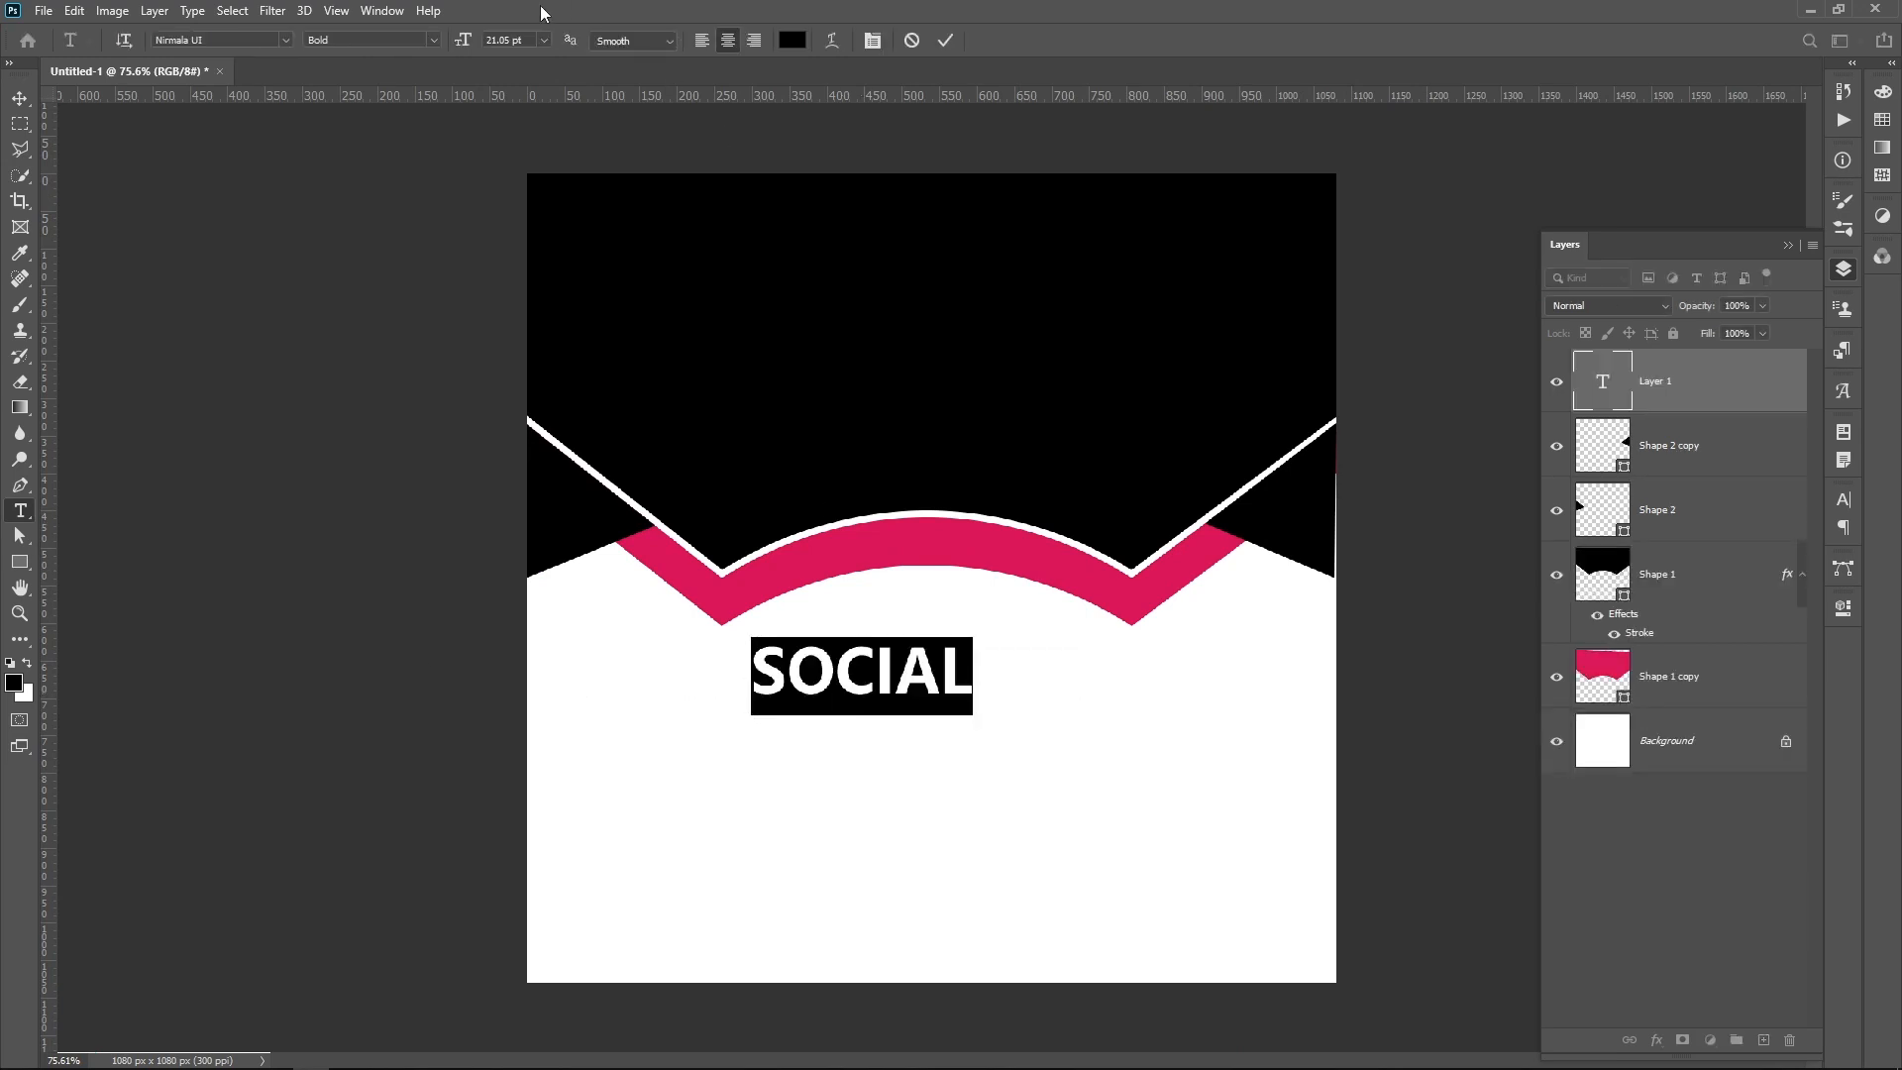
left_click(434, 40)
left_click(414, 61)
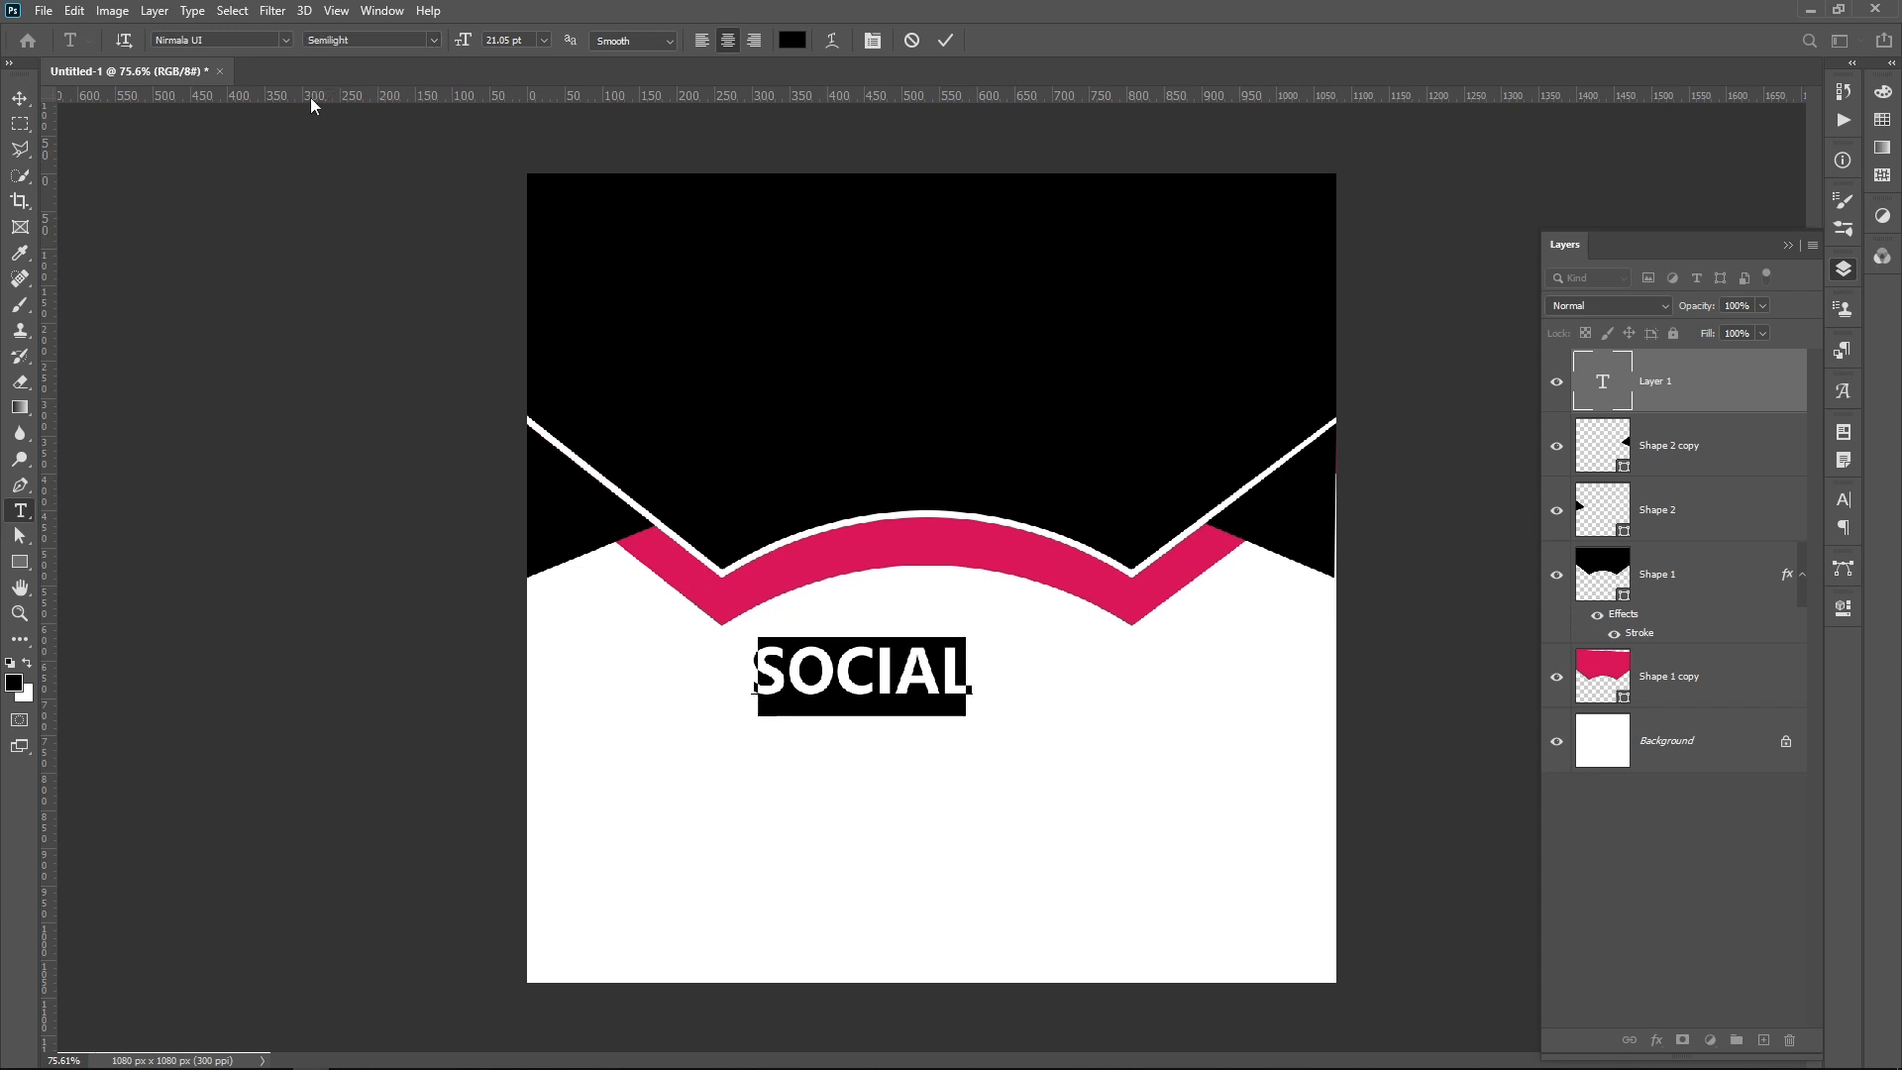
left_click(543, 41)
left_click(528, 99)
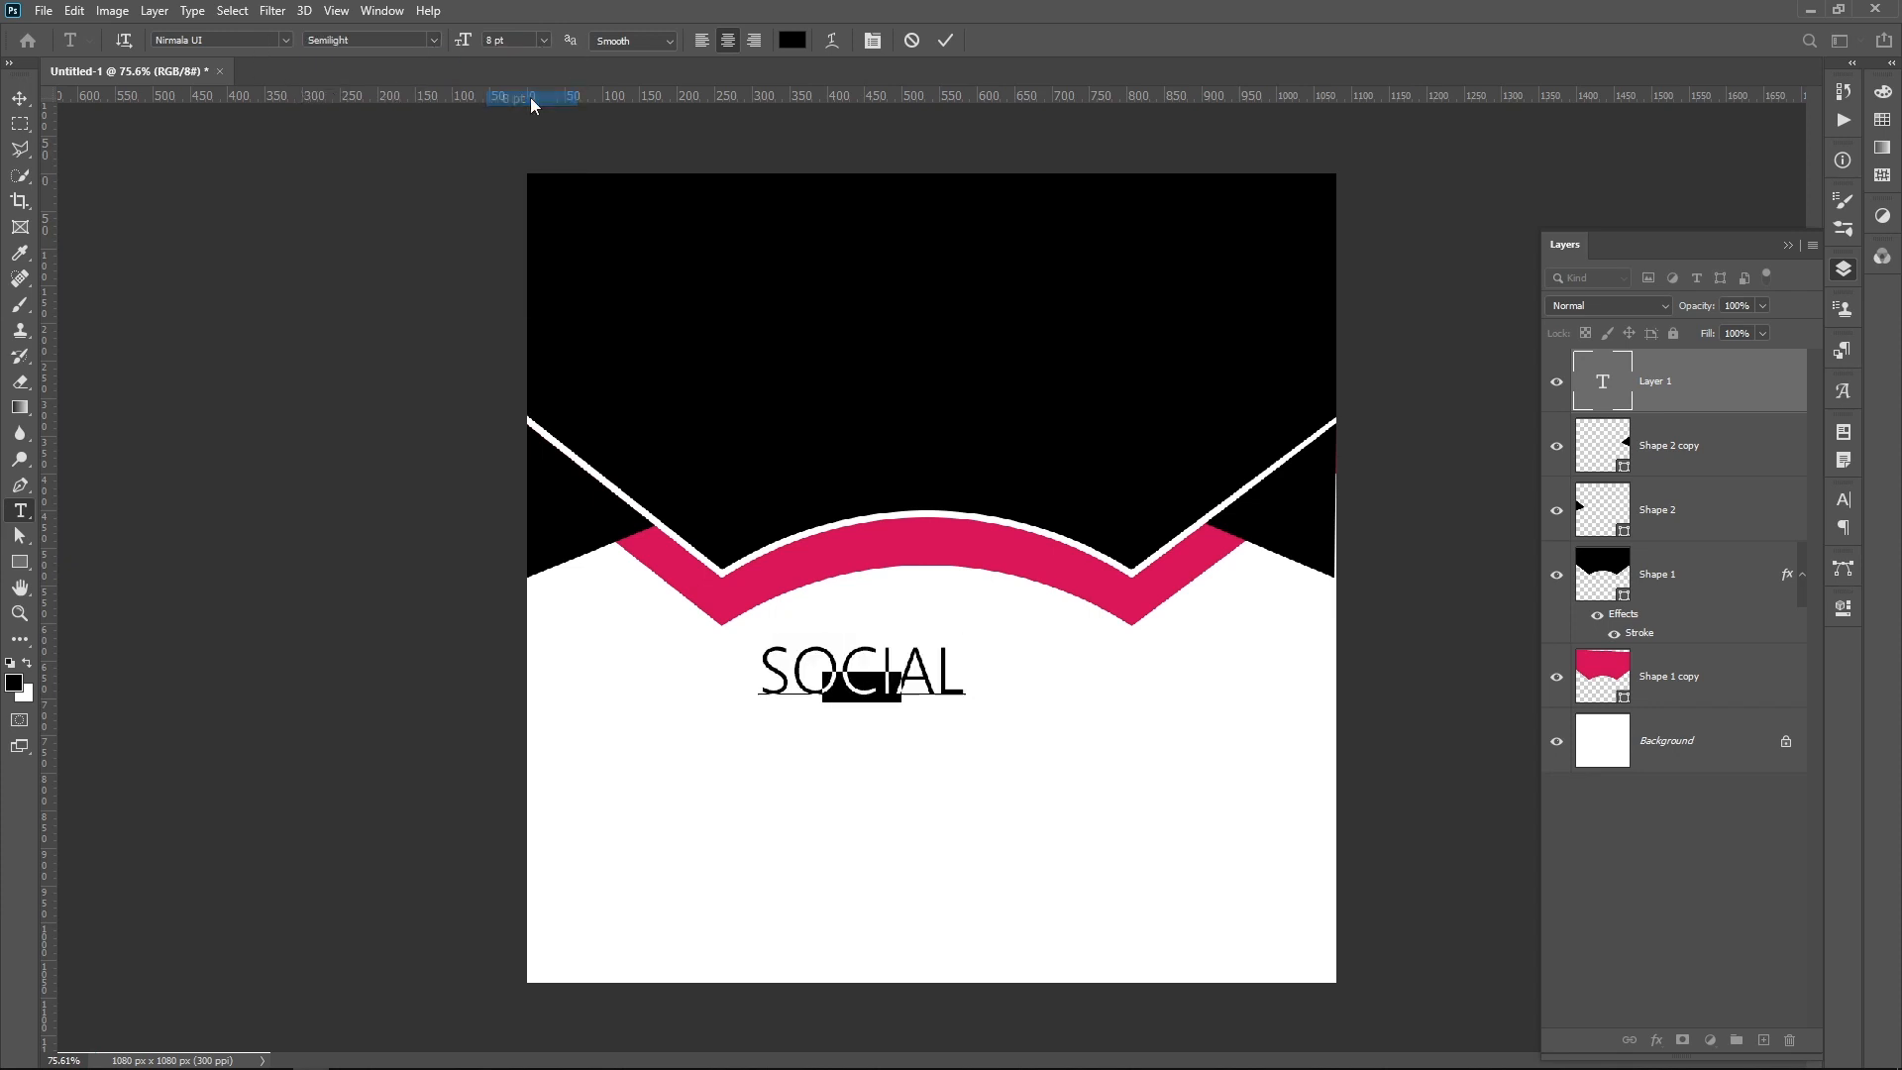
key("ctrl+Return")
key("v")
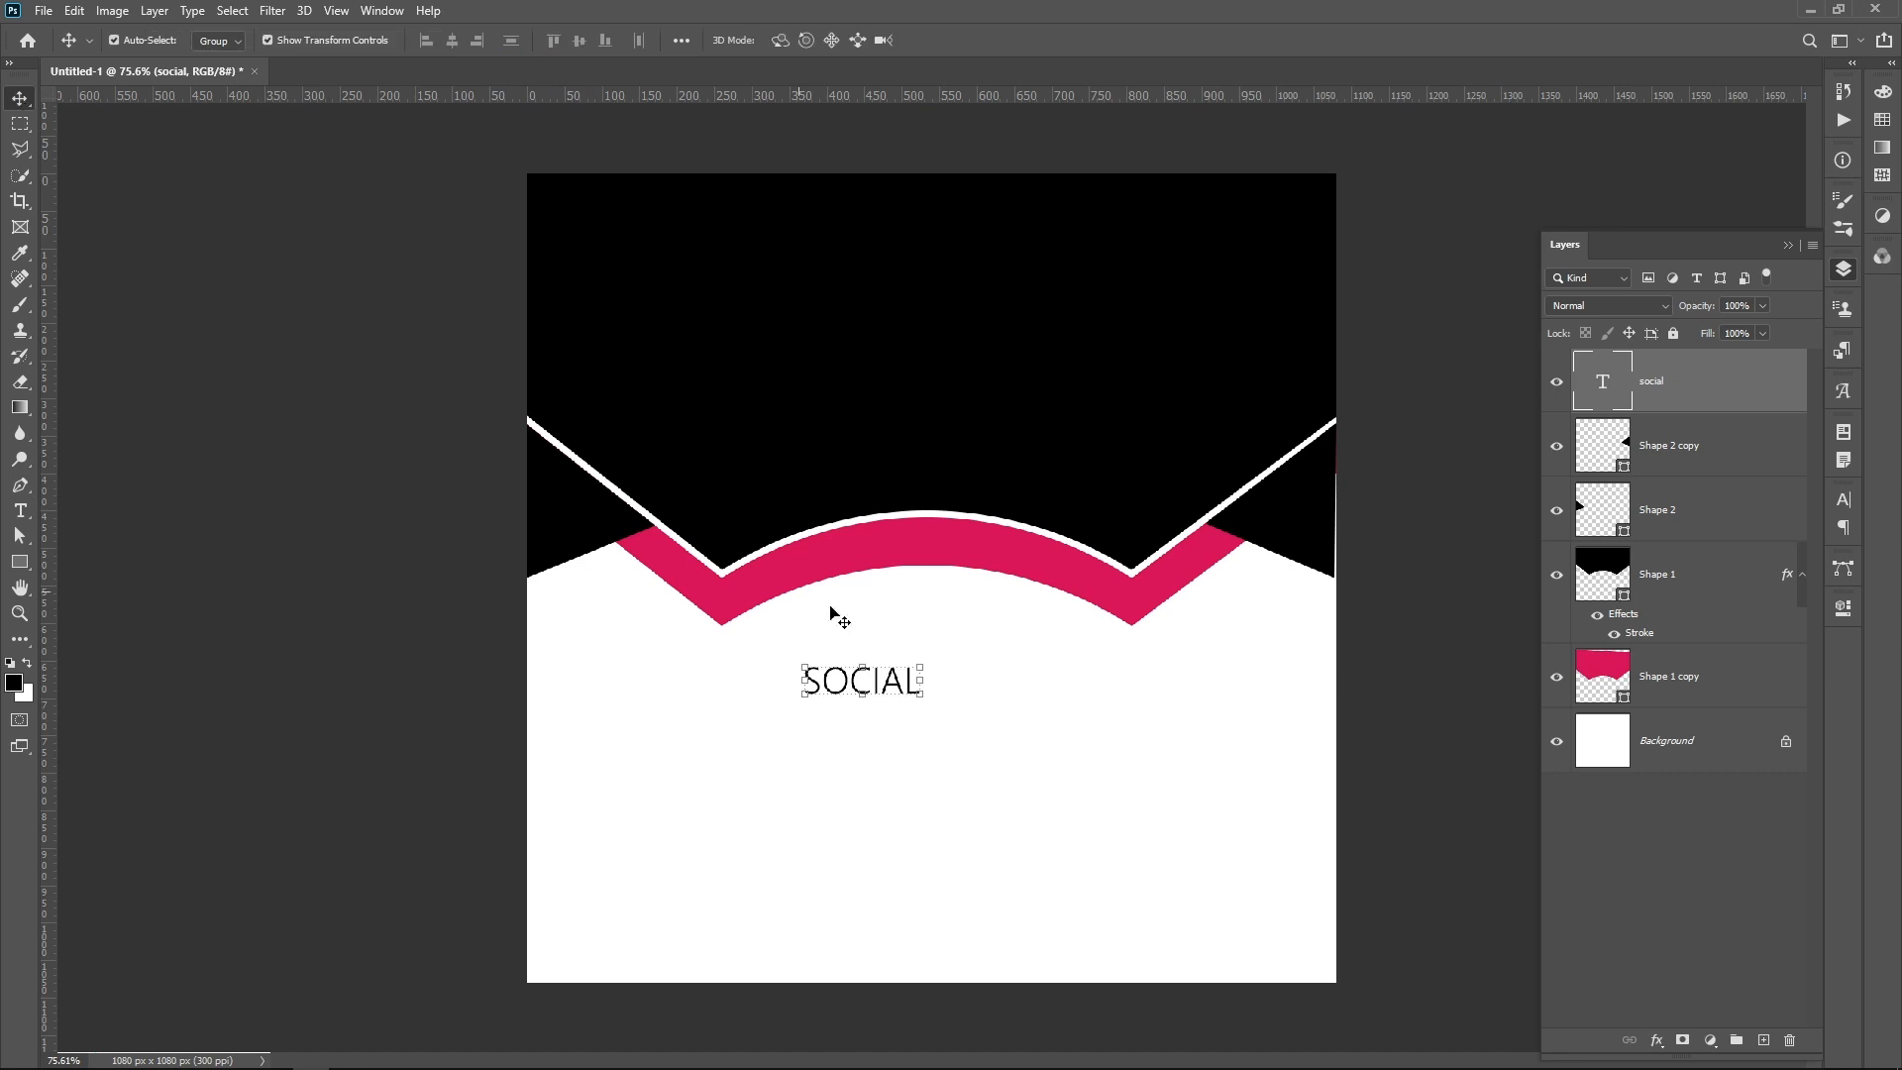
Step: Centre SOCIAL under the arch and add a copy of it directly below that reads "MEDIA MARKETING POST"
left_click_drag(895, 691, 959, 694)
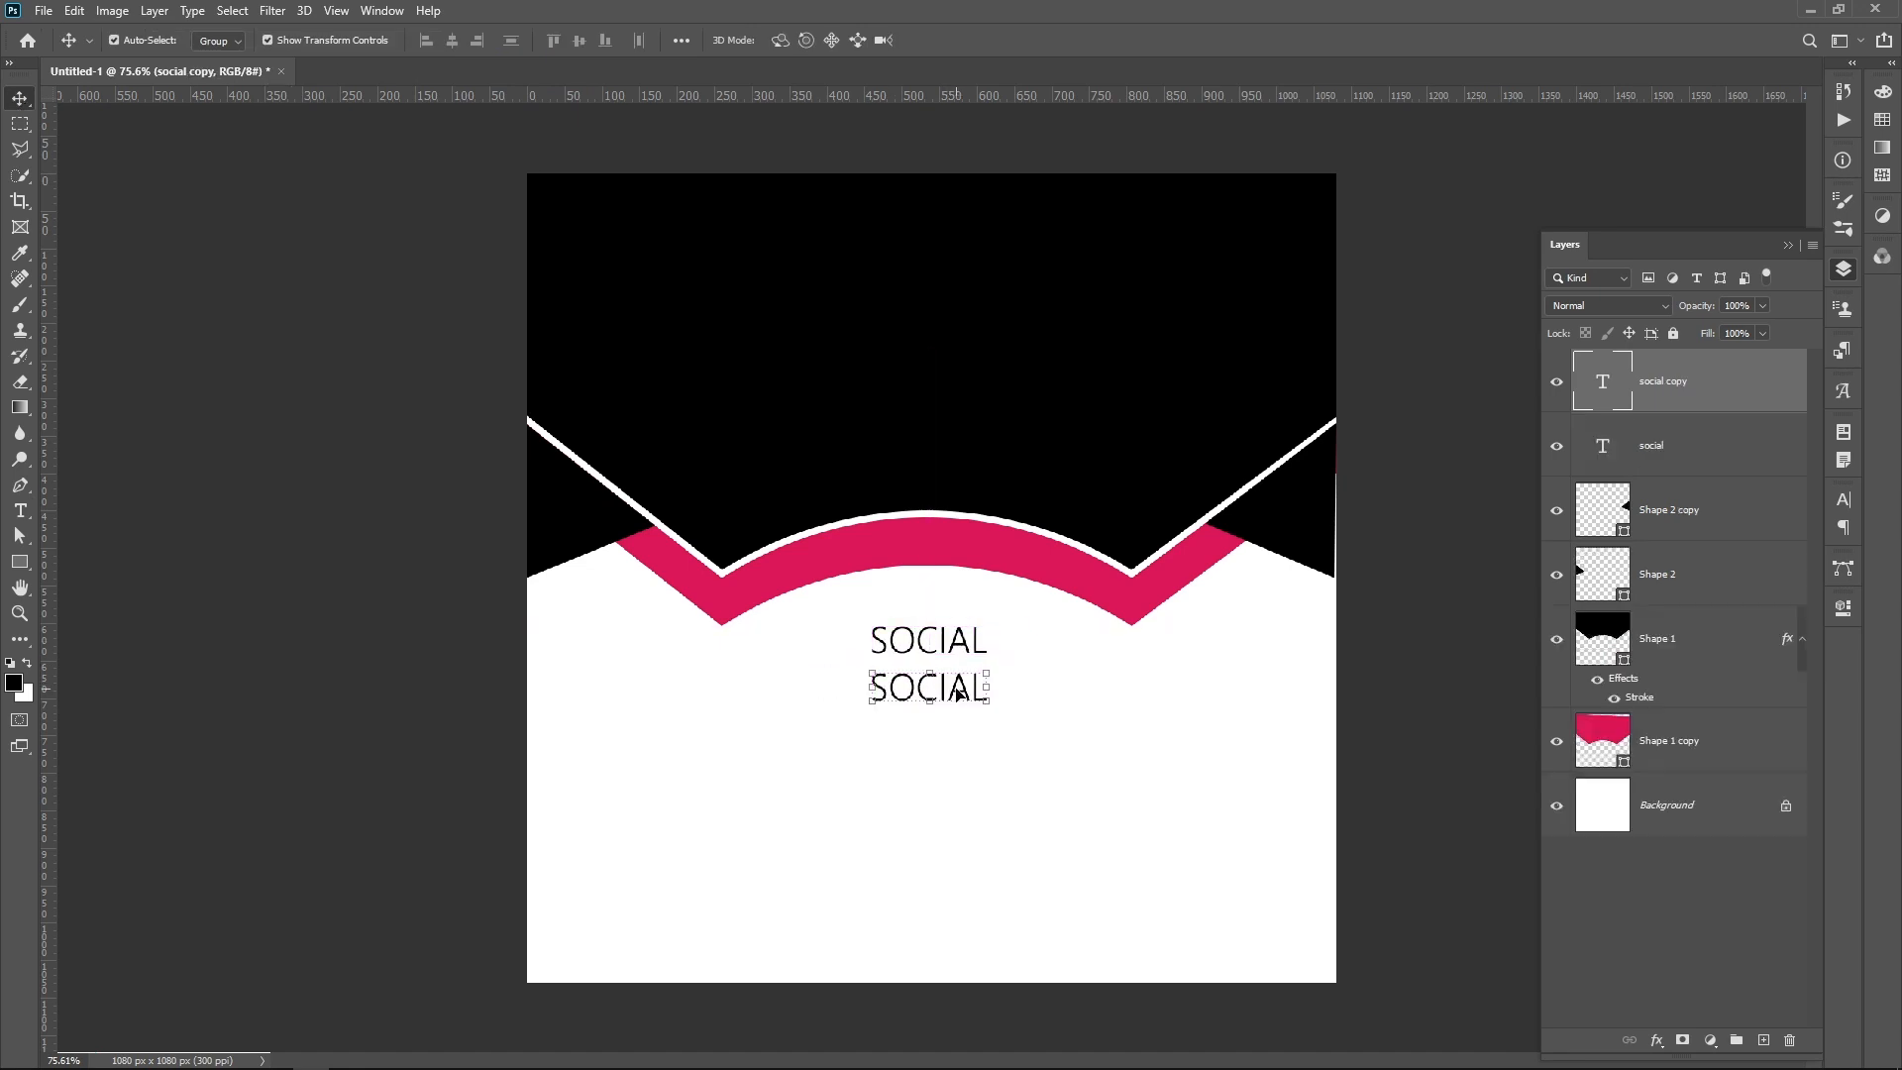
double_click(959, 693)
type("MED")
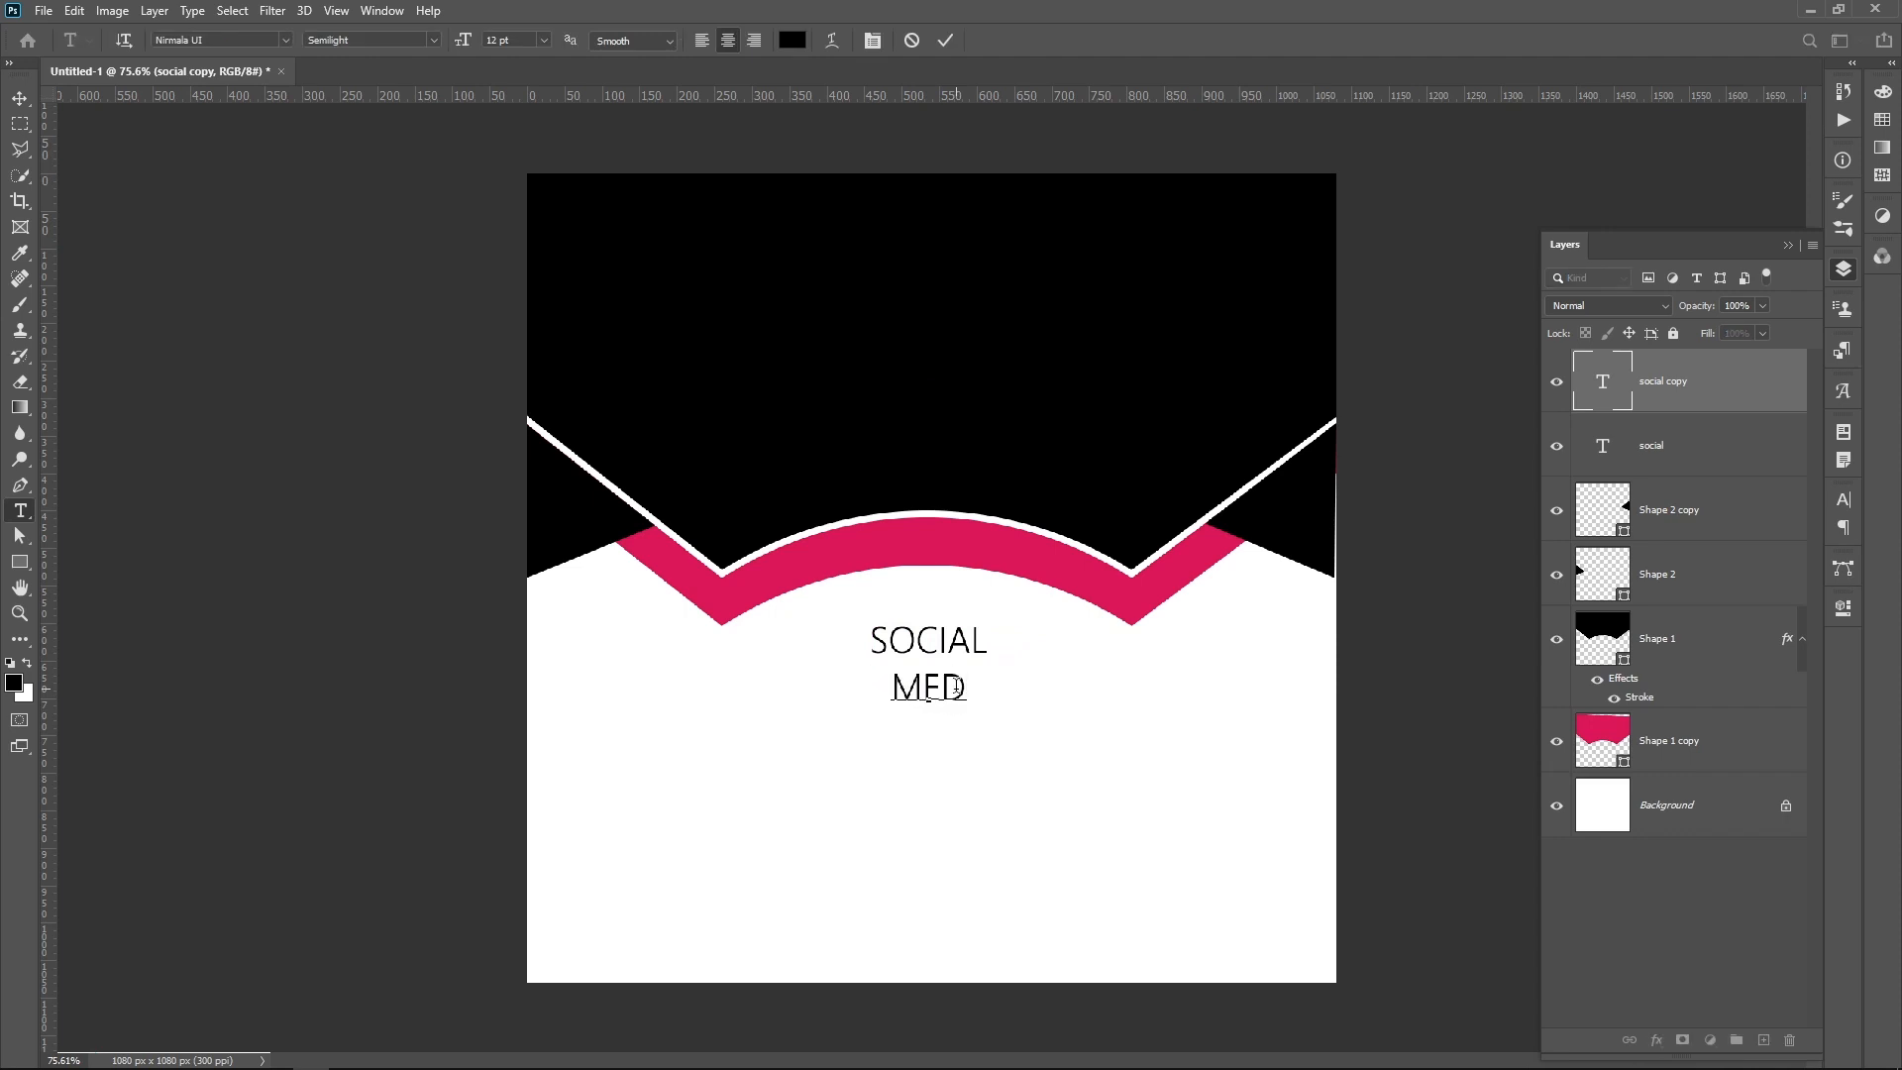
key("BackSpace")
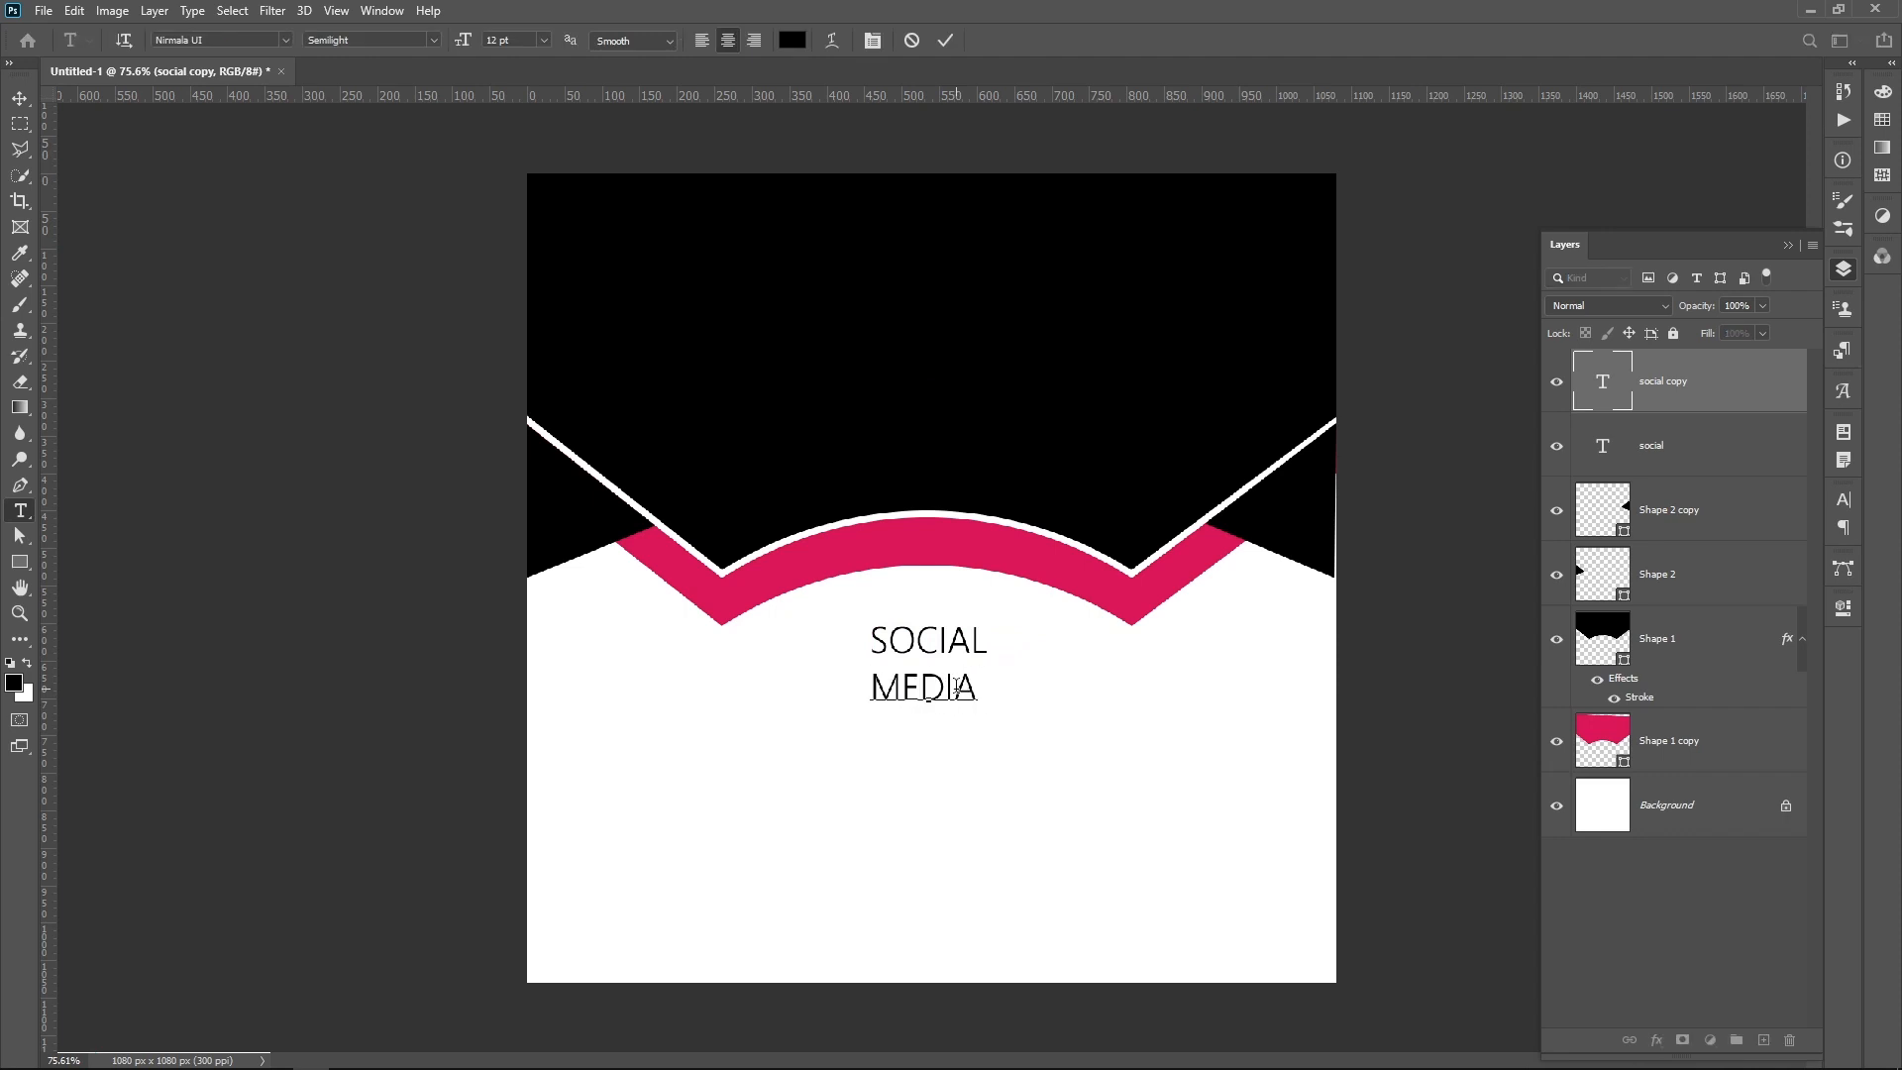
type("P")
key("BackSpace")
type("MARKE")
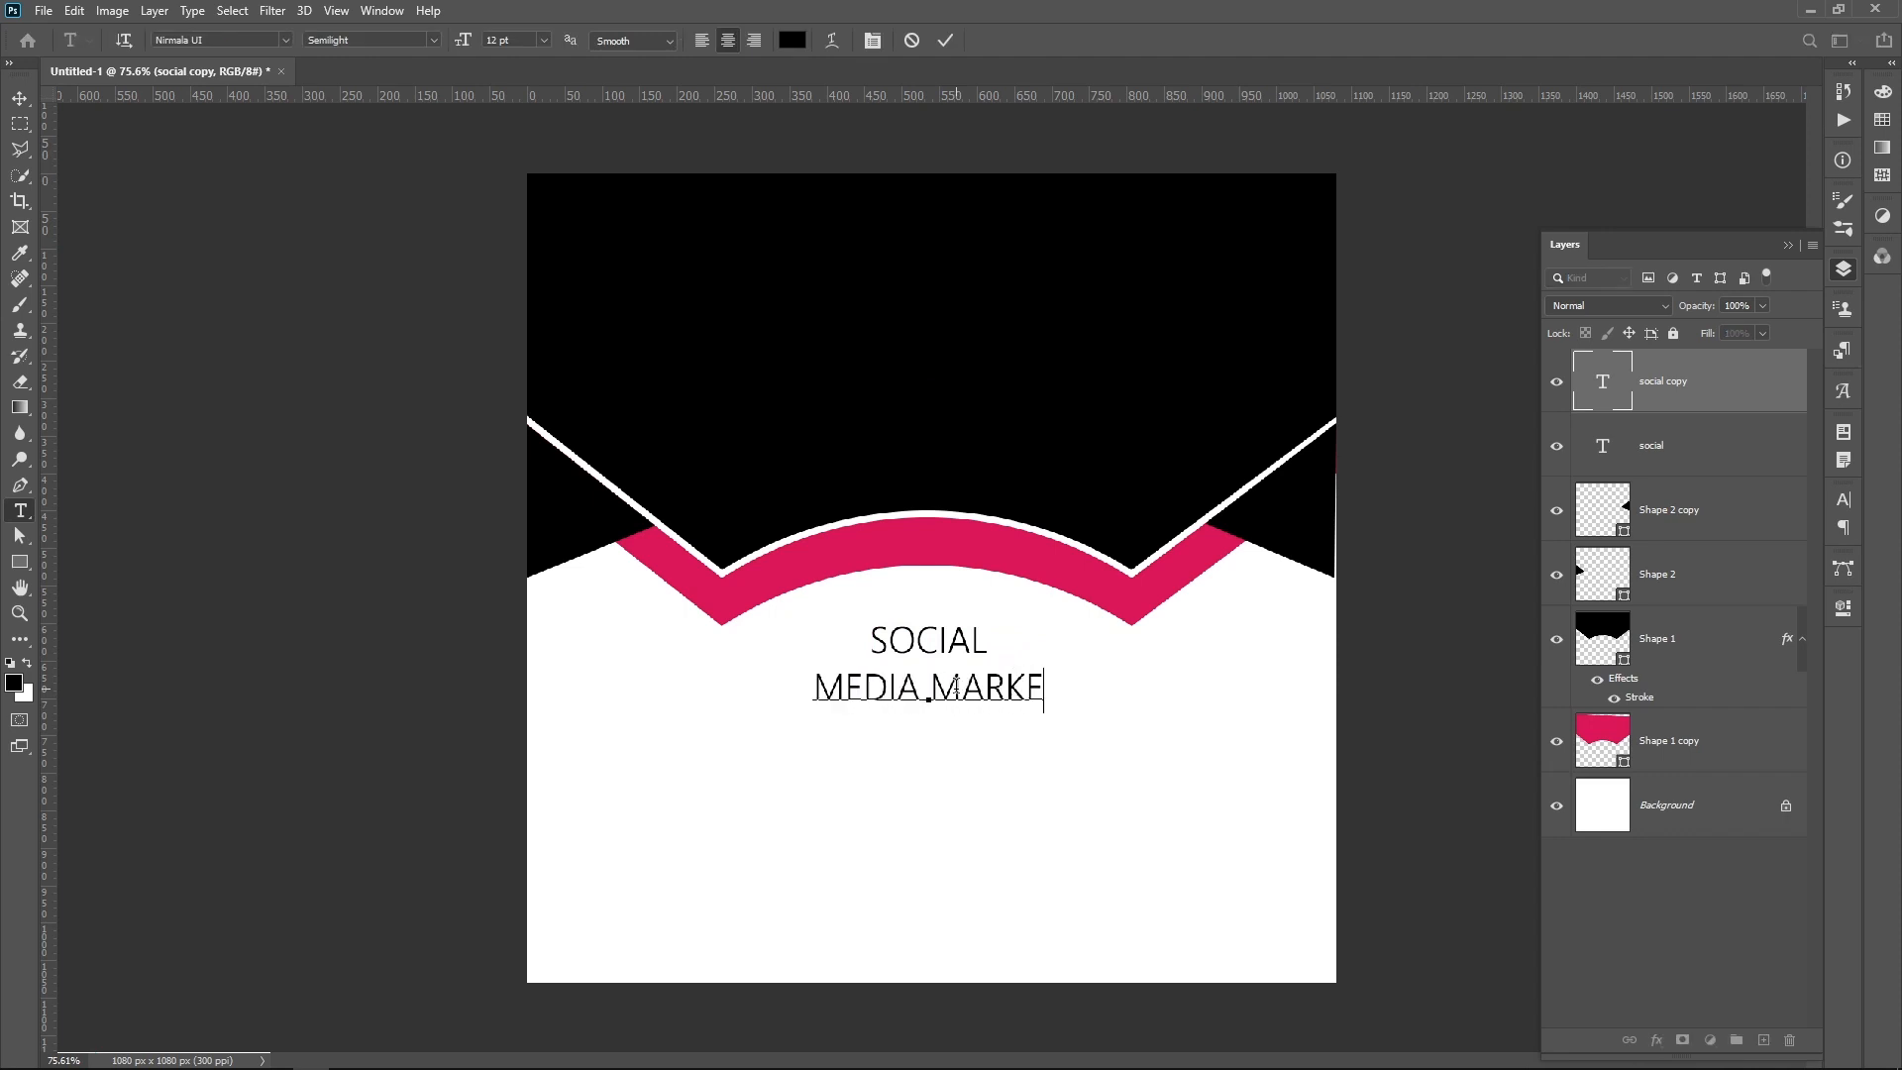
type("TING POST")
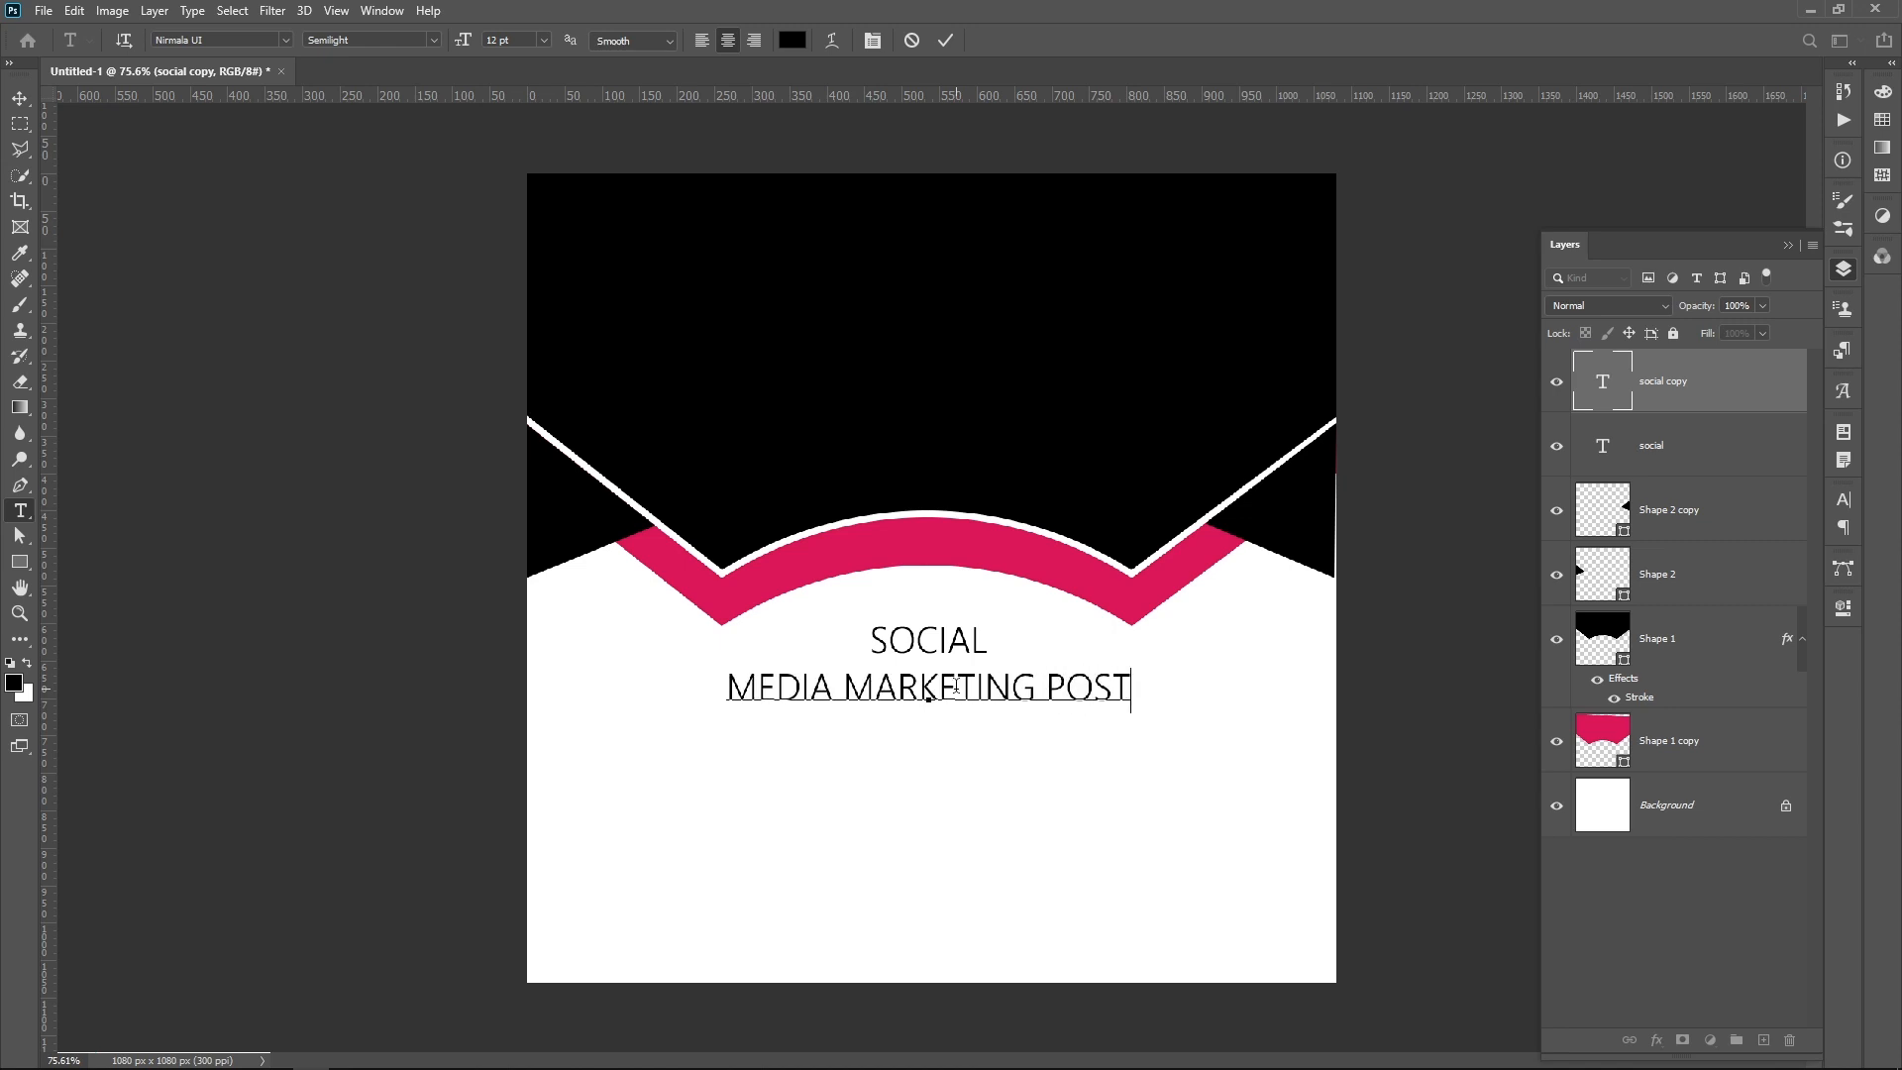
Step: Make the MEDIA MARKETING POST line Bold and move it up closer beneath SOCIAL
key("ctrl+a")
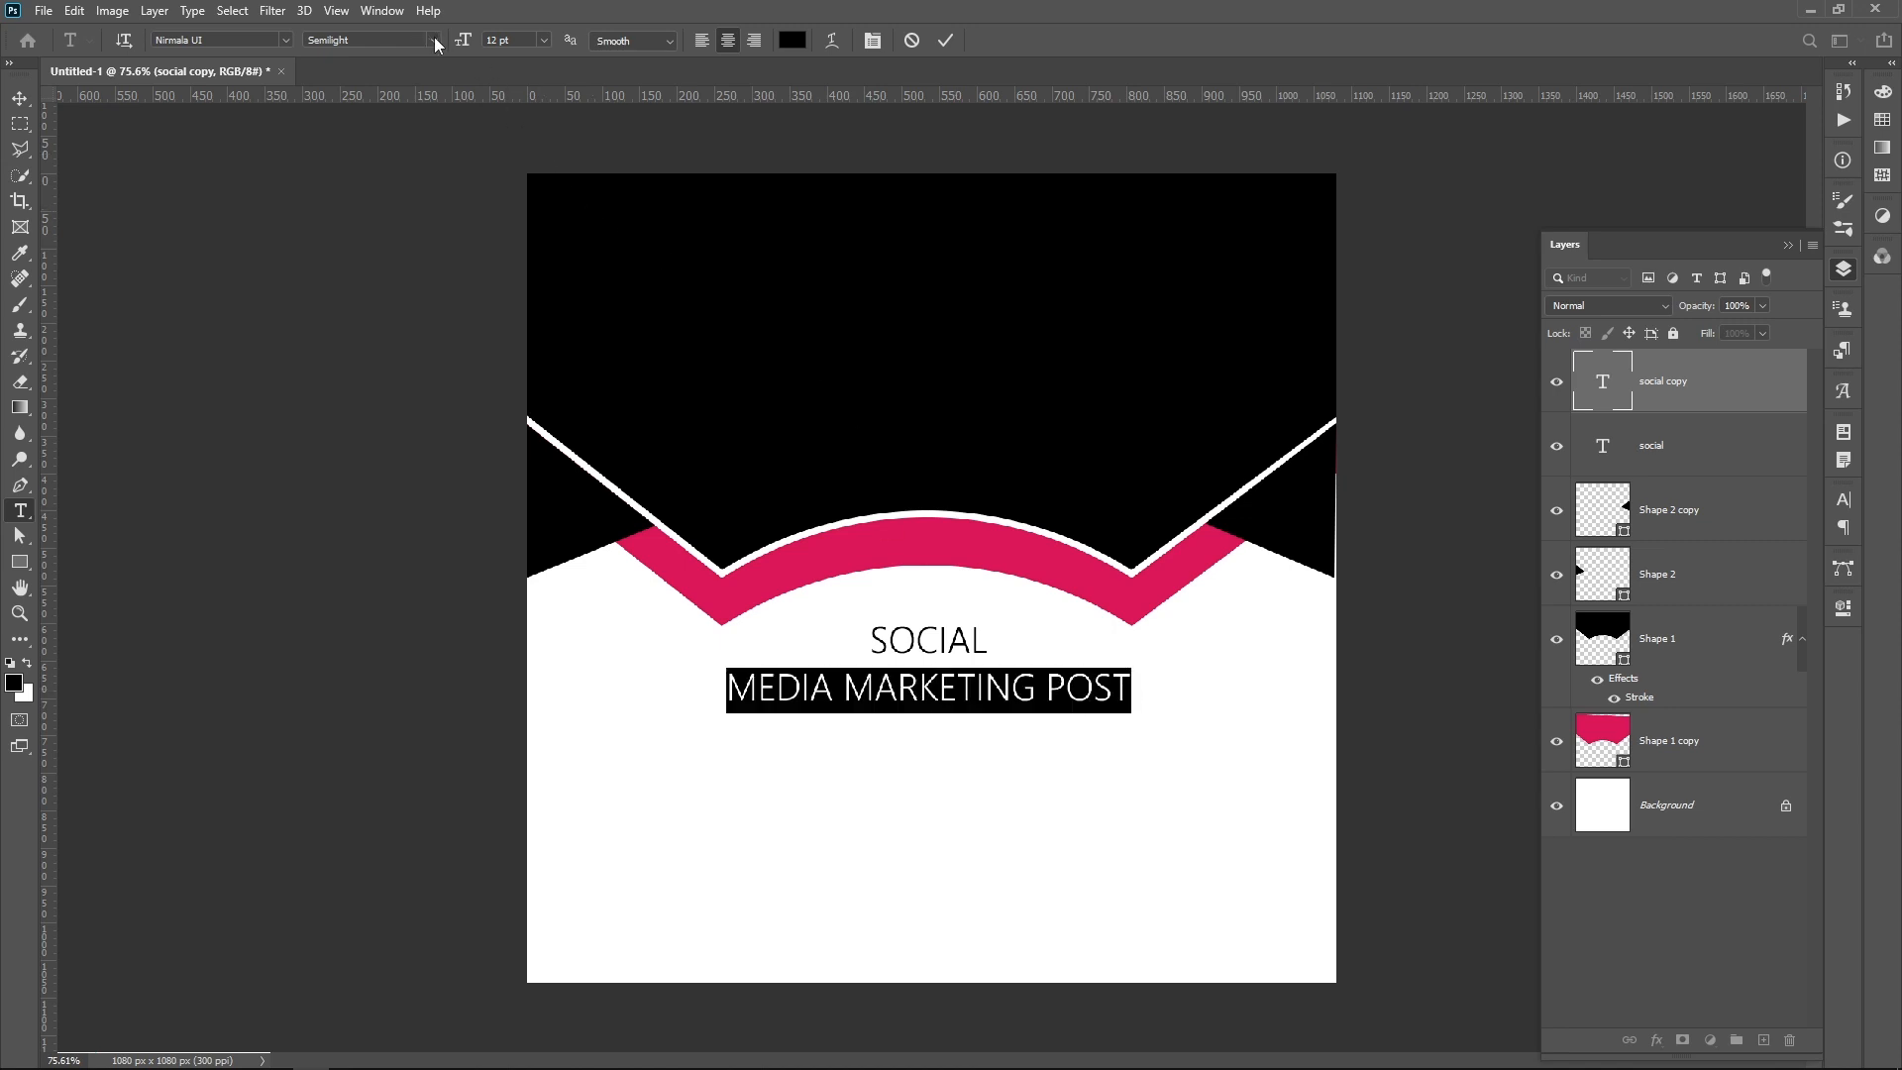
left_click(436, 41)
left_click(406, 92)
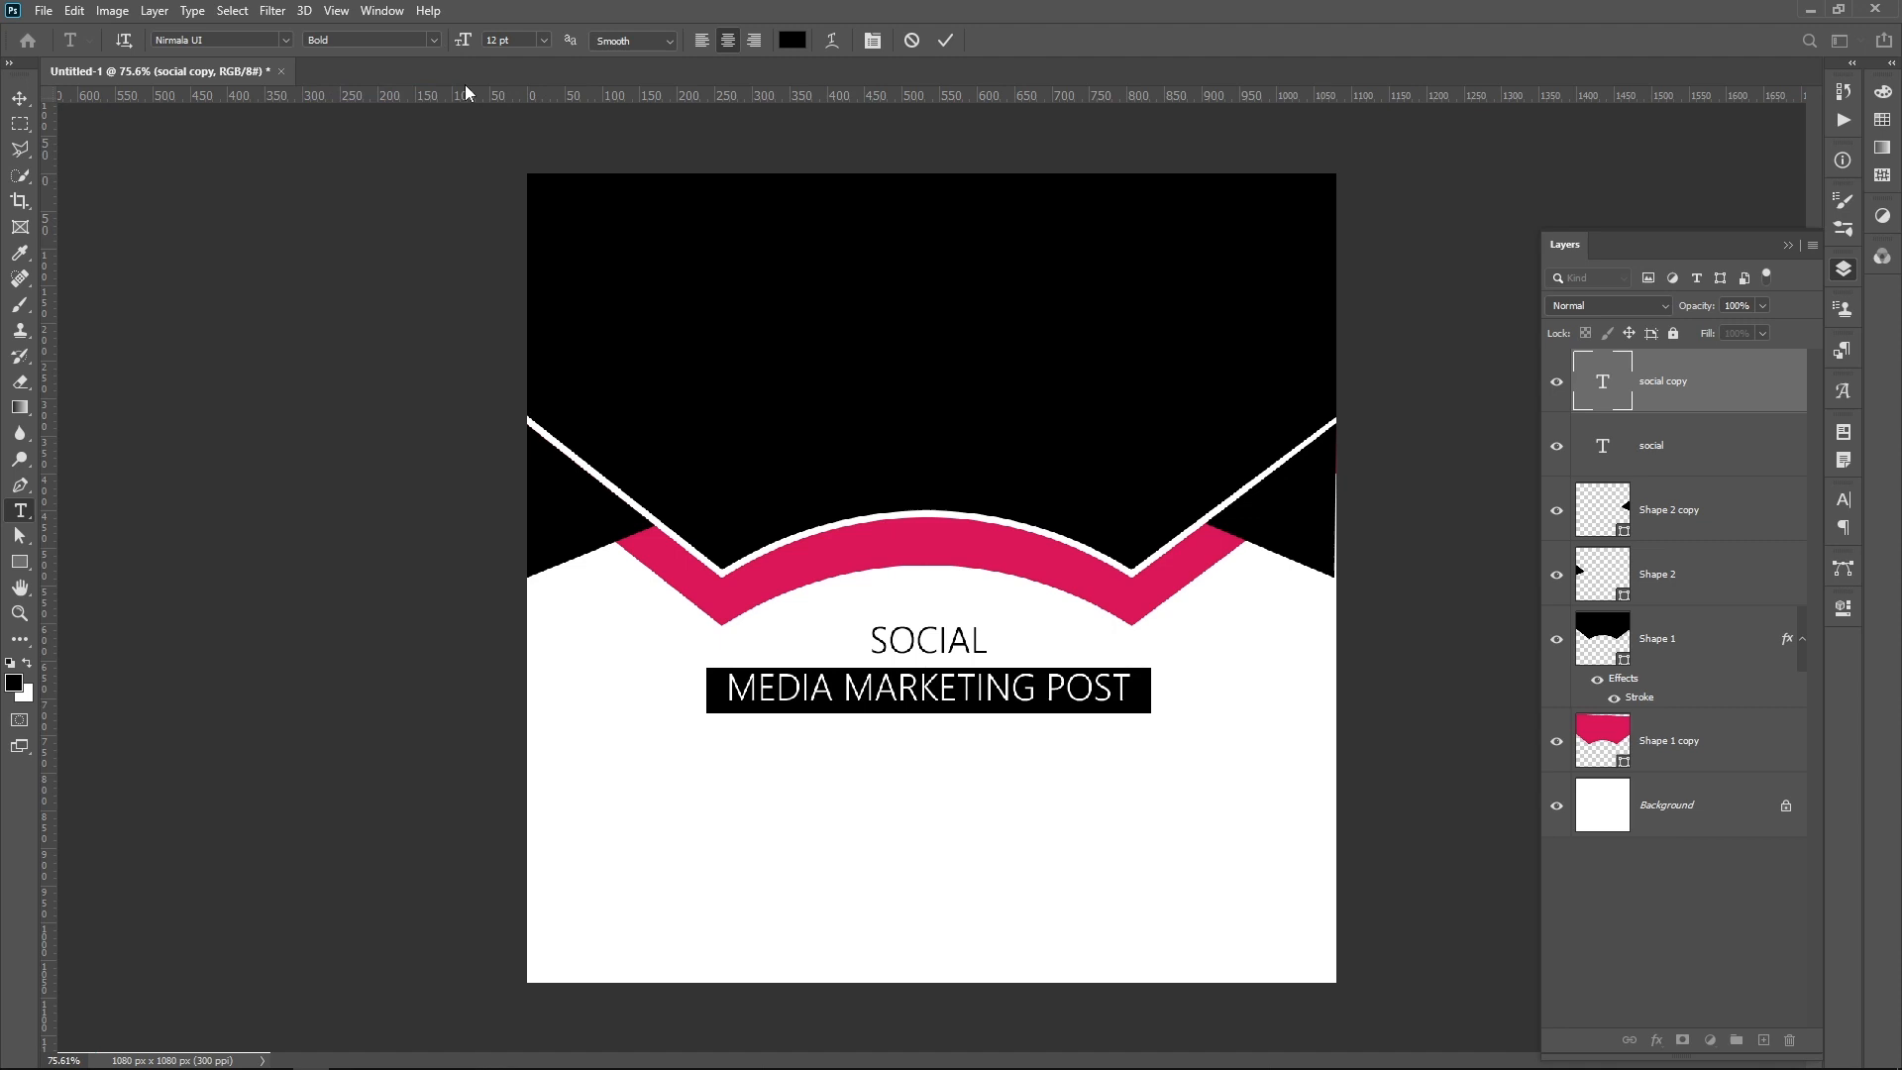
left_click(946, 45)
key("v")
left_click_drag(1018, 696, 1148, 678)
Step: Recolor the word POST with the crimson pink sampled from the band, then deselect the text
double_click(1068, 677)
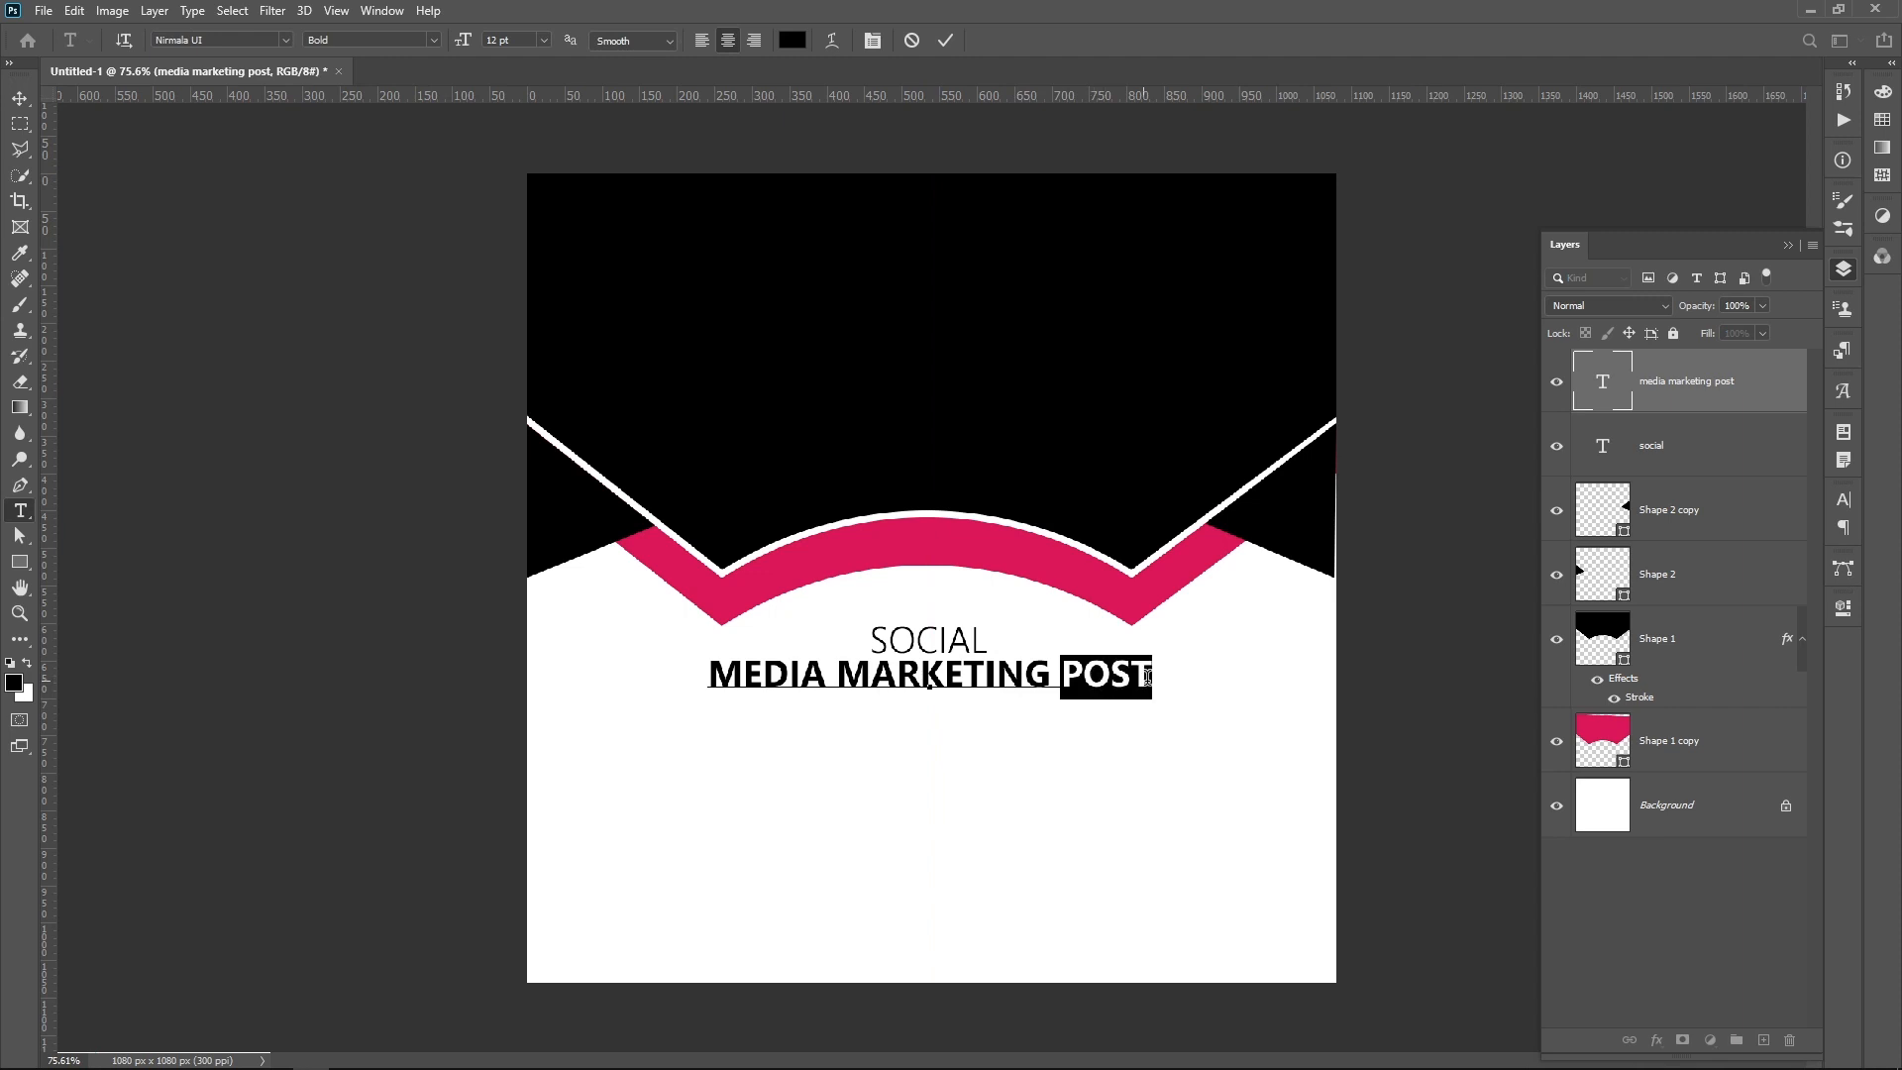
left_click(792, 40)
left_click(884, 529)
left_click(782, 637)
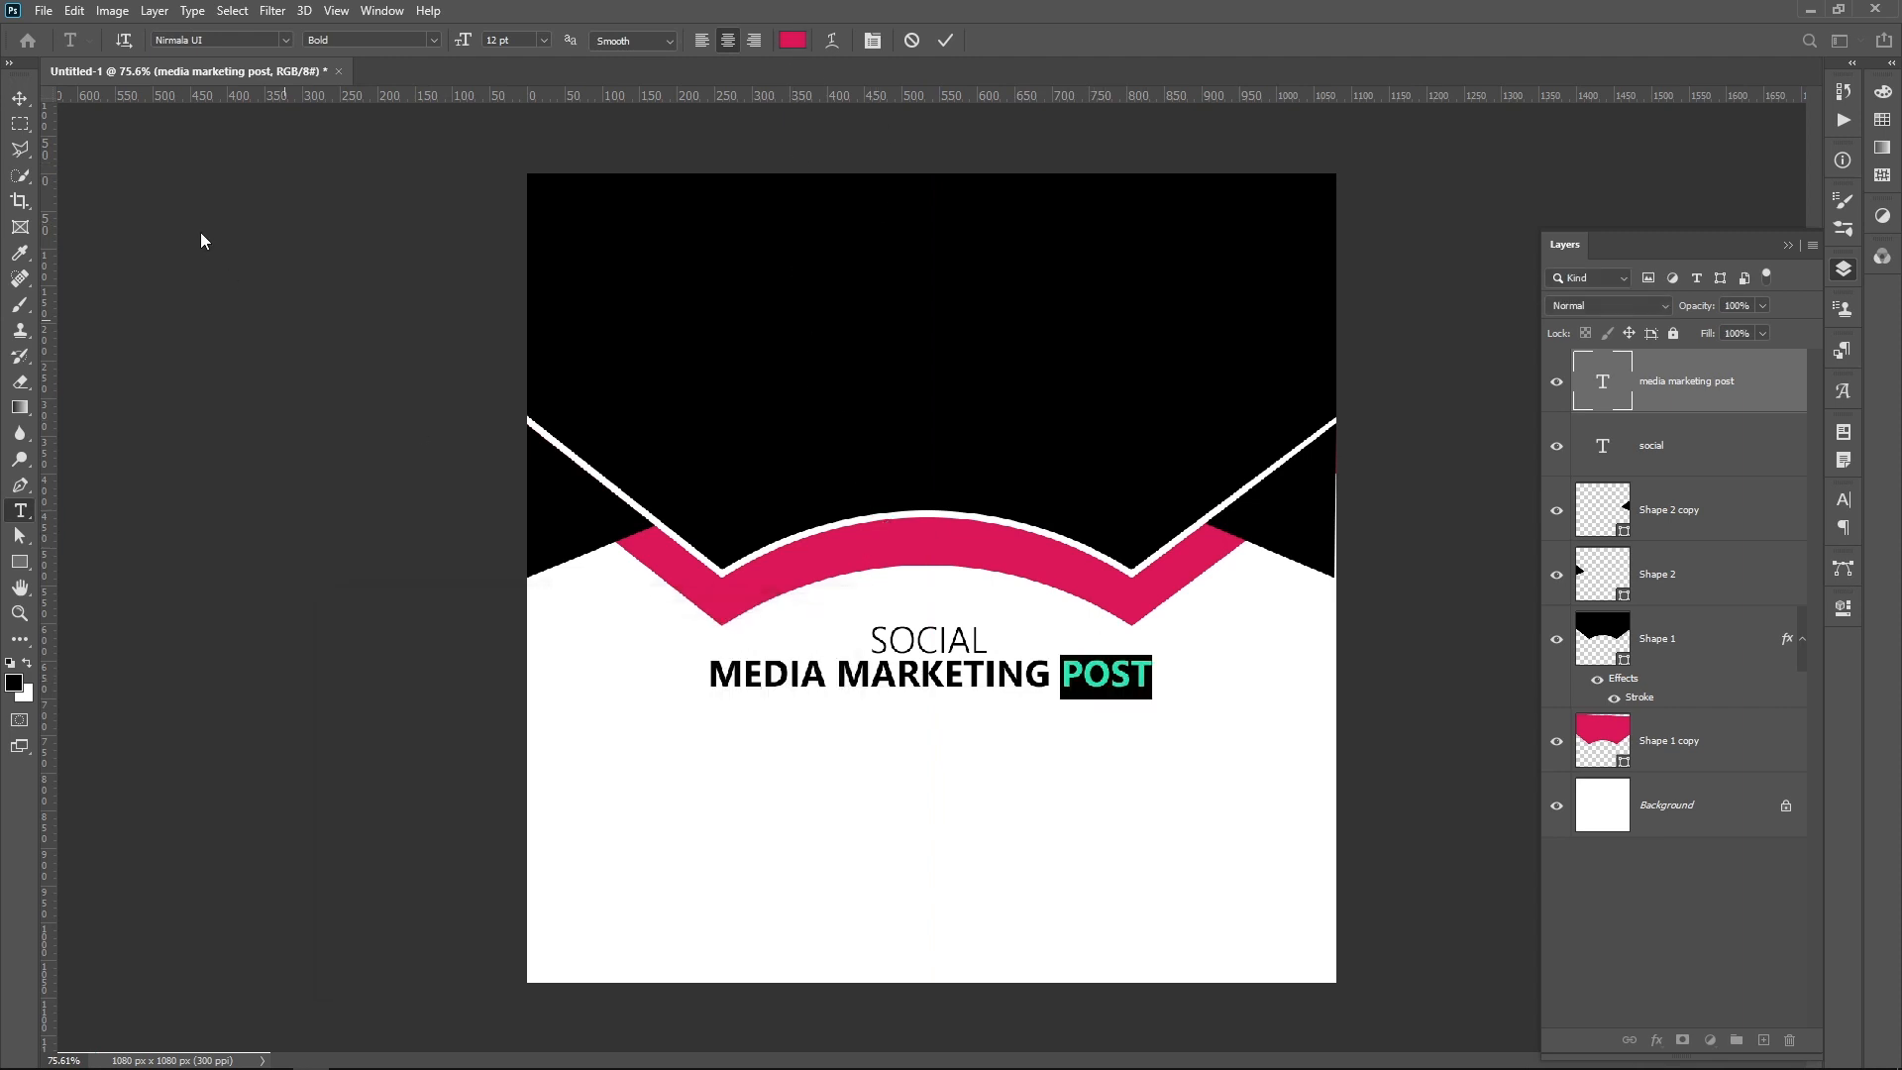
left_click(27, 102)
left_click(1020, 769)
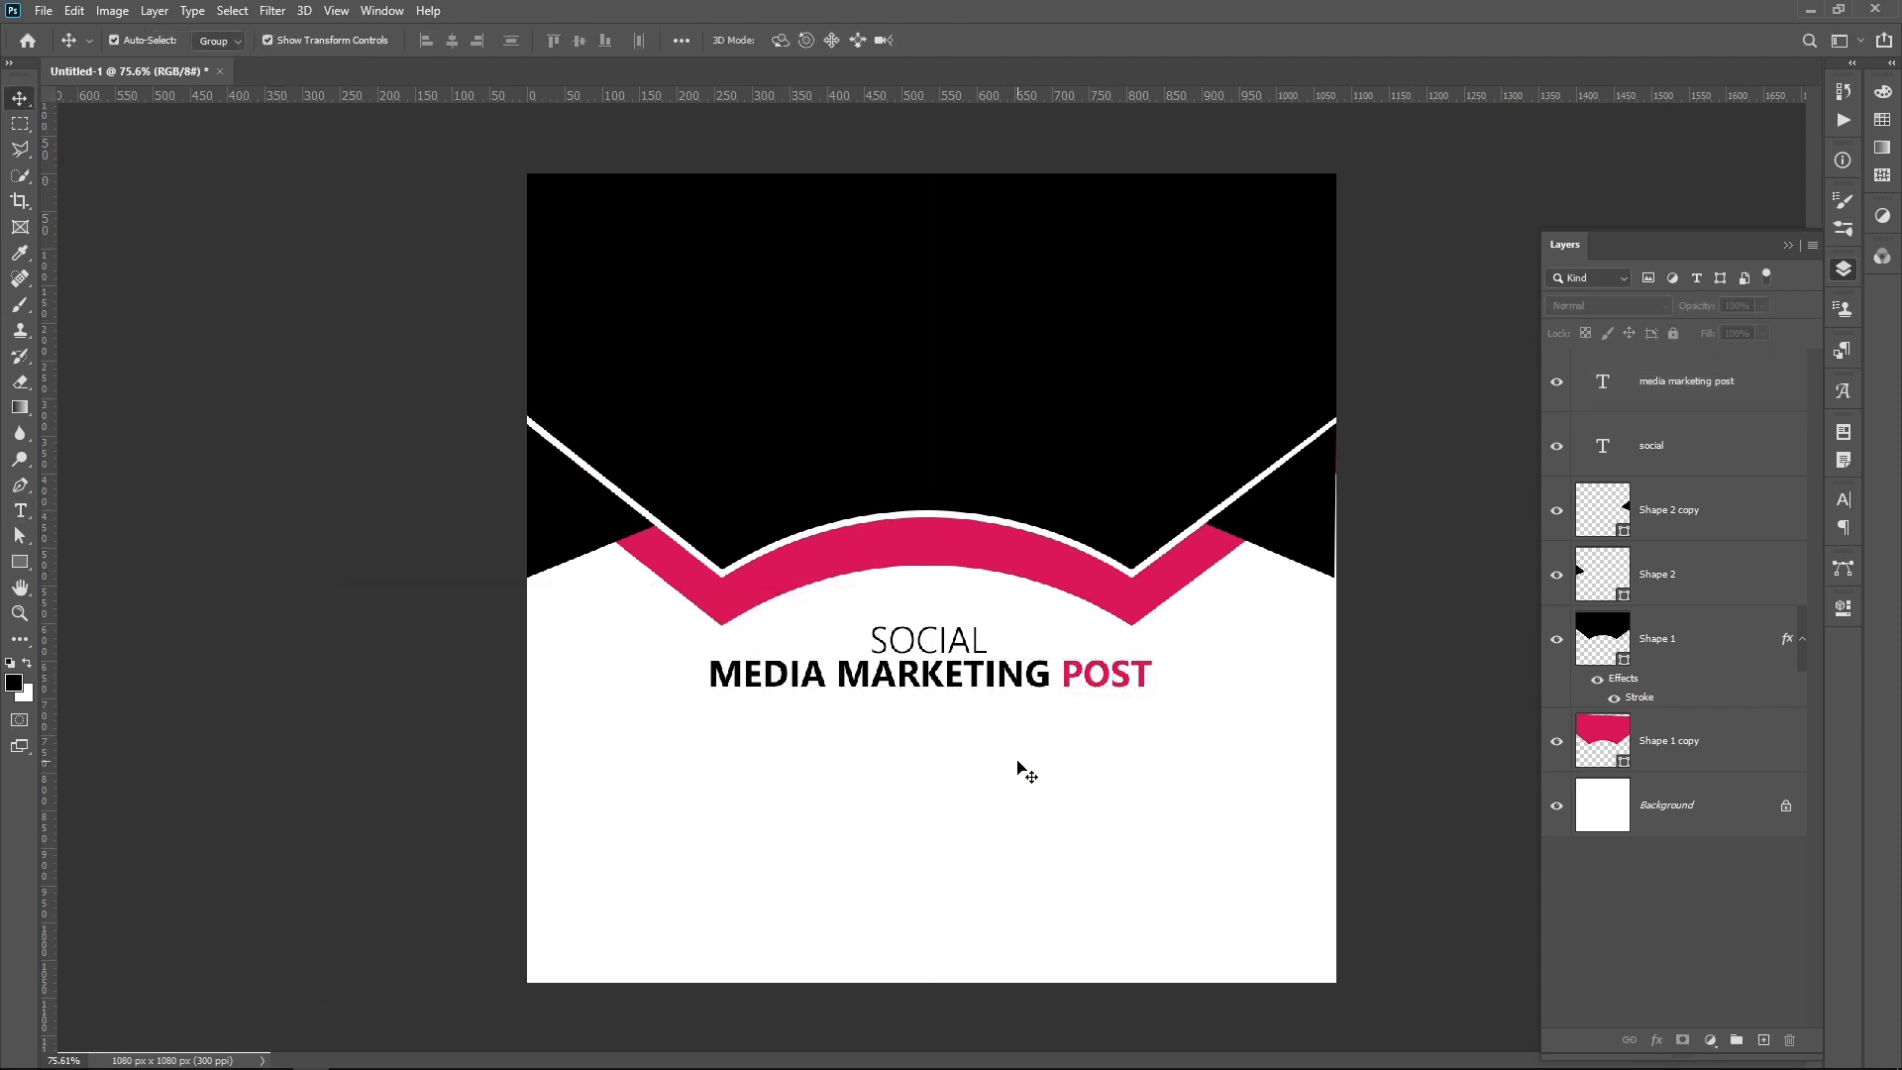
Step: Draw a thin black rectangle about 190 x 5 px centred just below the MEDIA MARKETING POST line
left_click(31, 566)
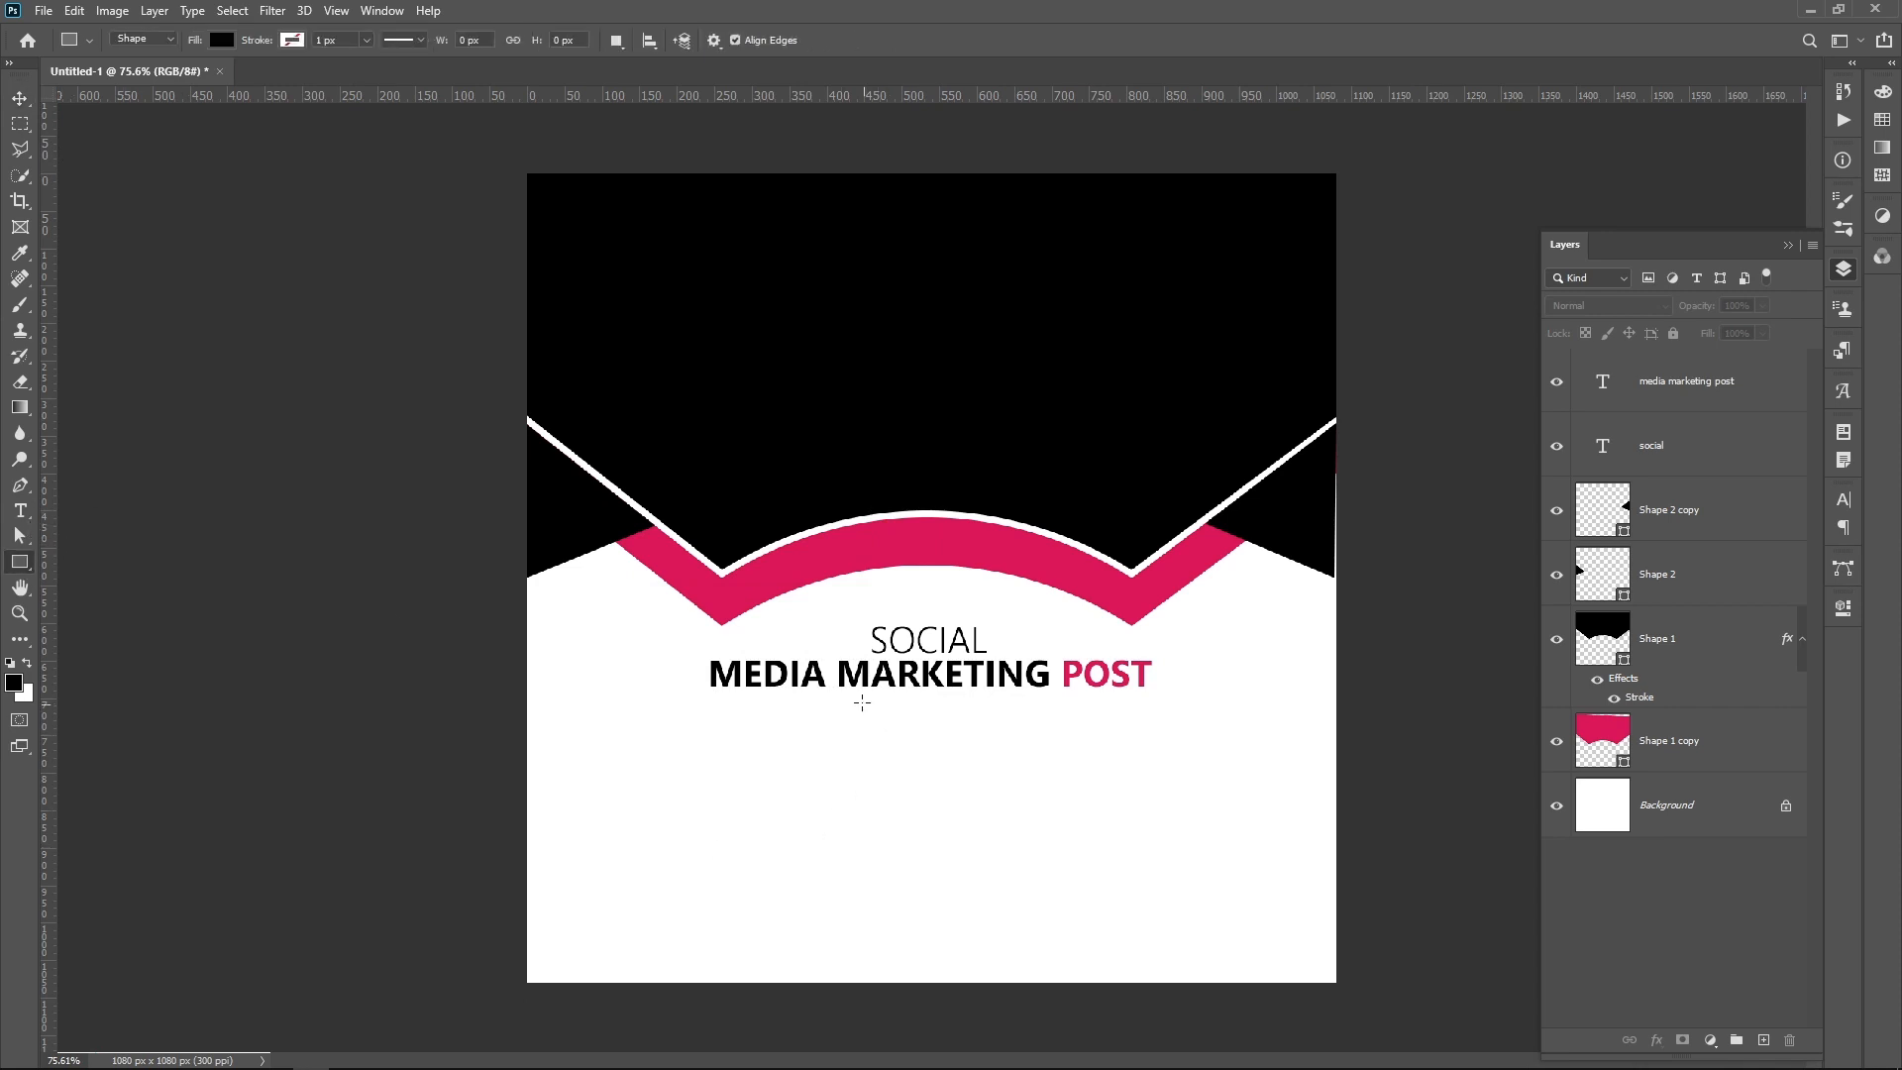
left_click_drag(858, 696, 1001, 699)
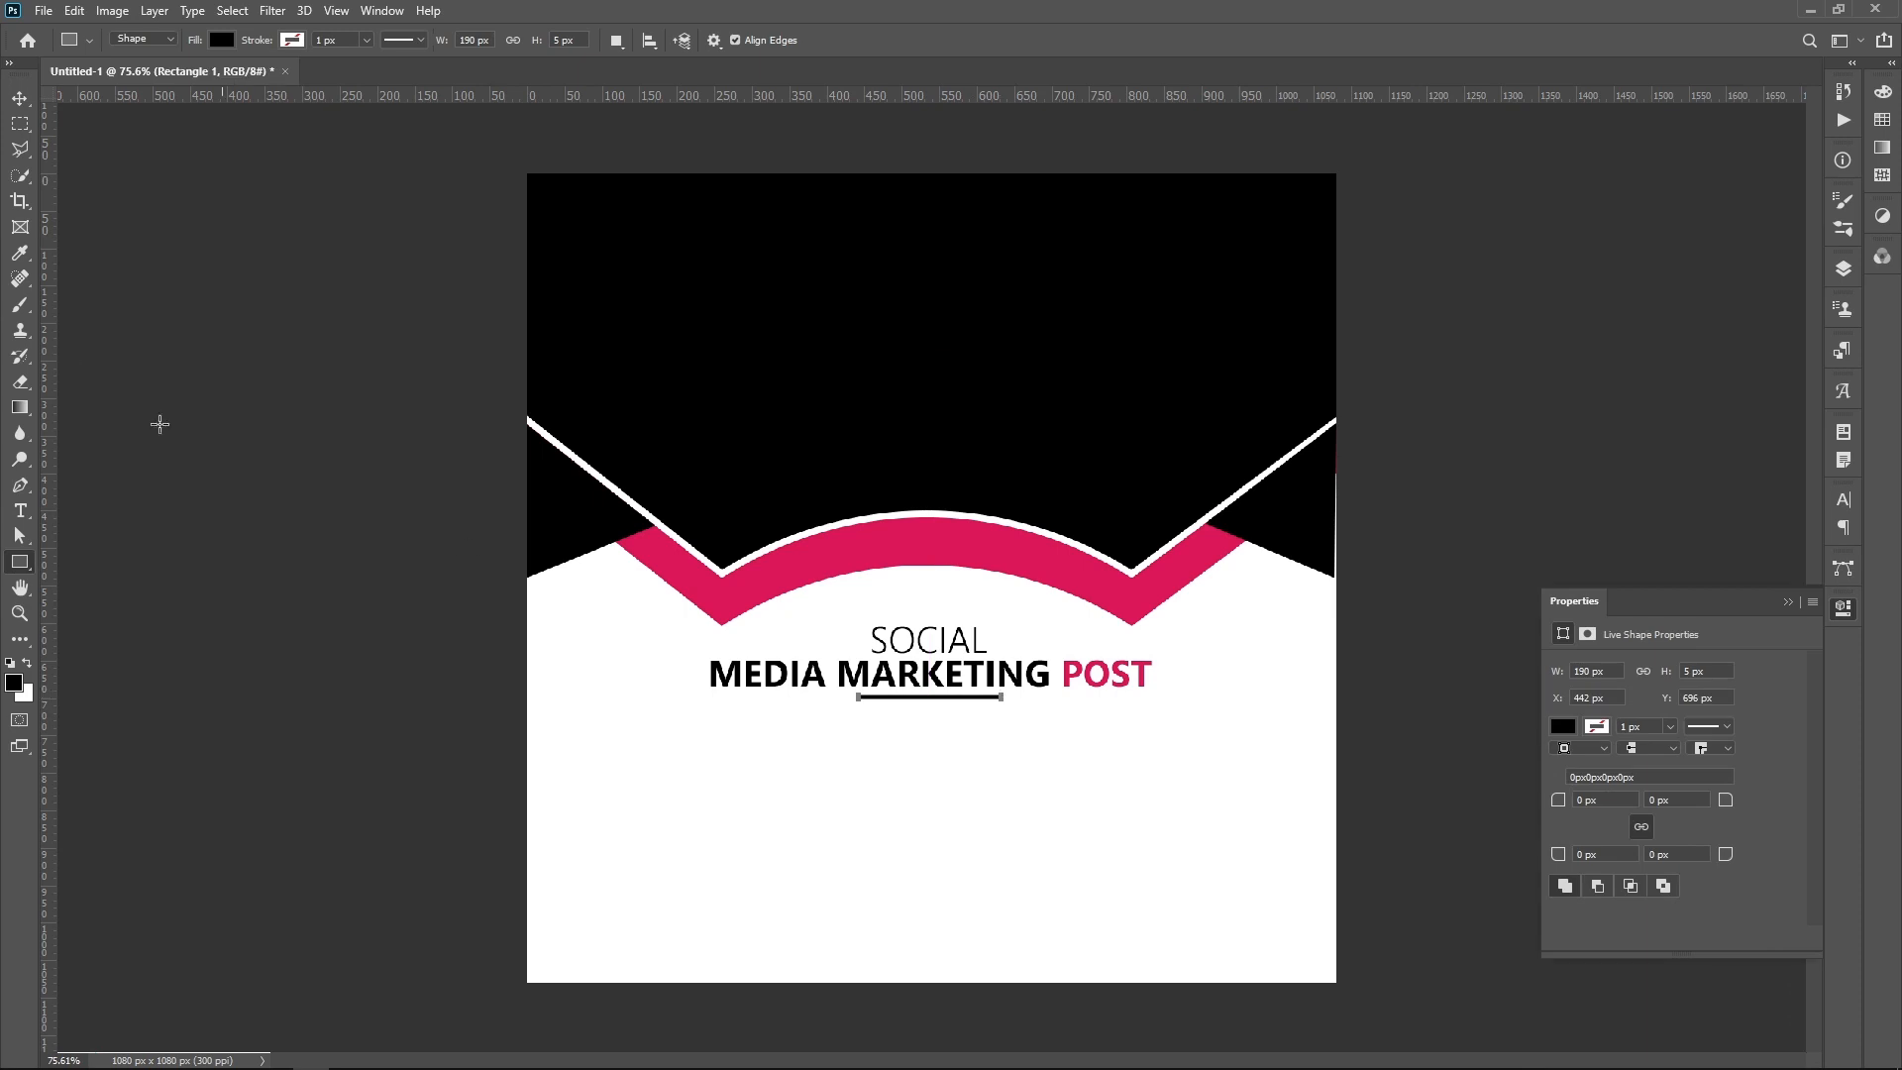
Step: Move the thin black line slightly down from the MEDIA MARKETING POST text, then deselect it
left_click(20, 98)
left_click(1053, 803)
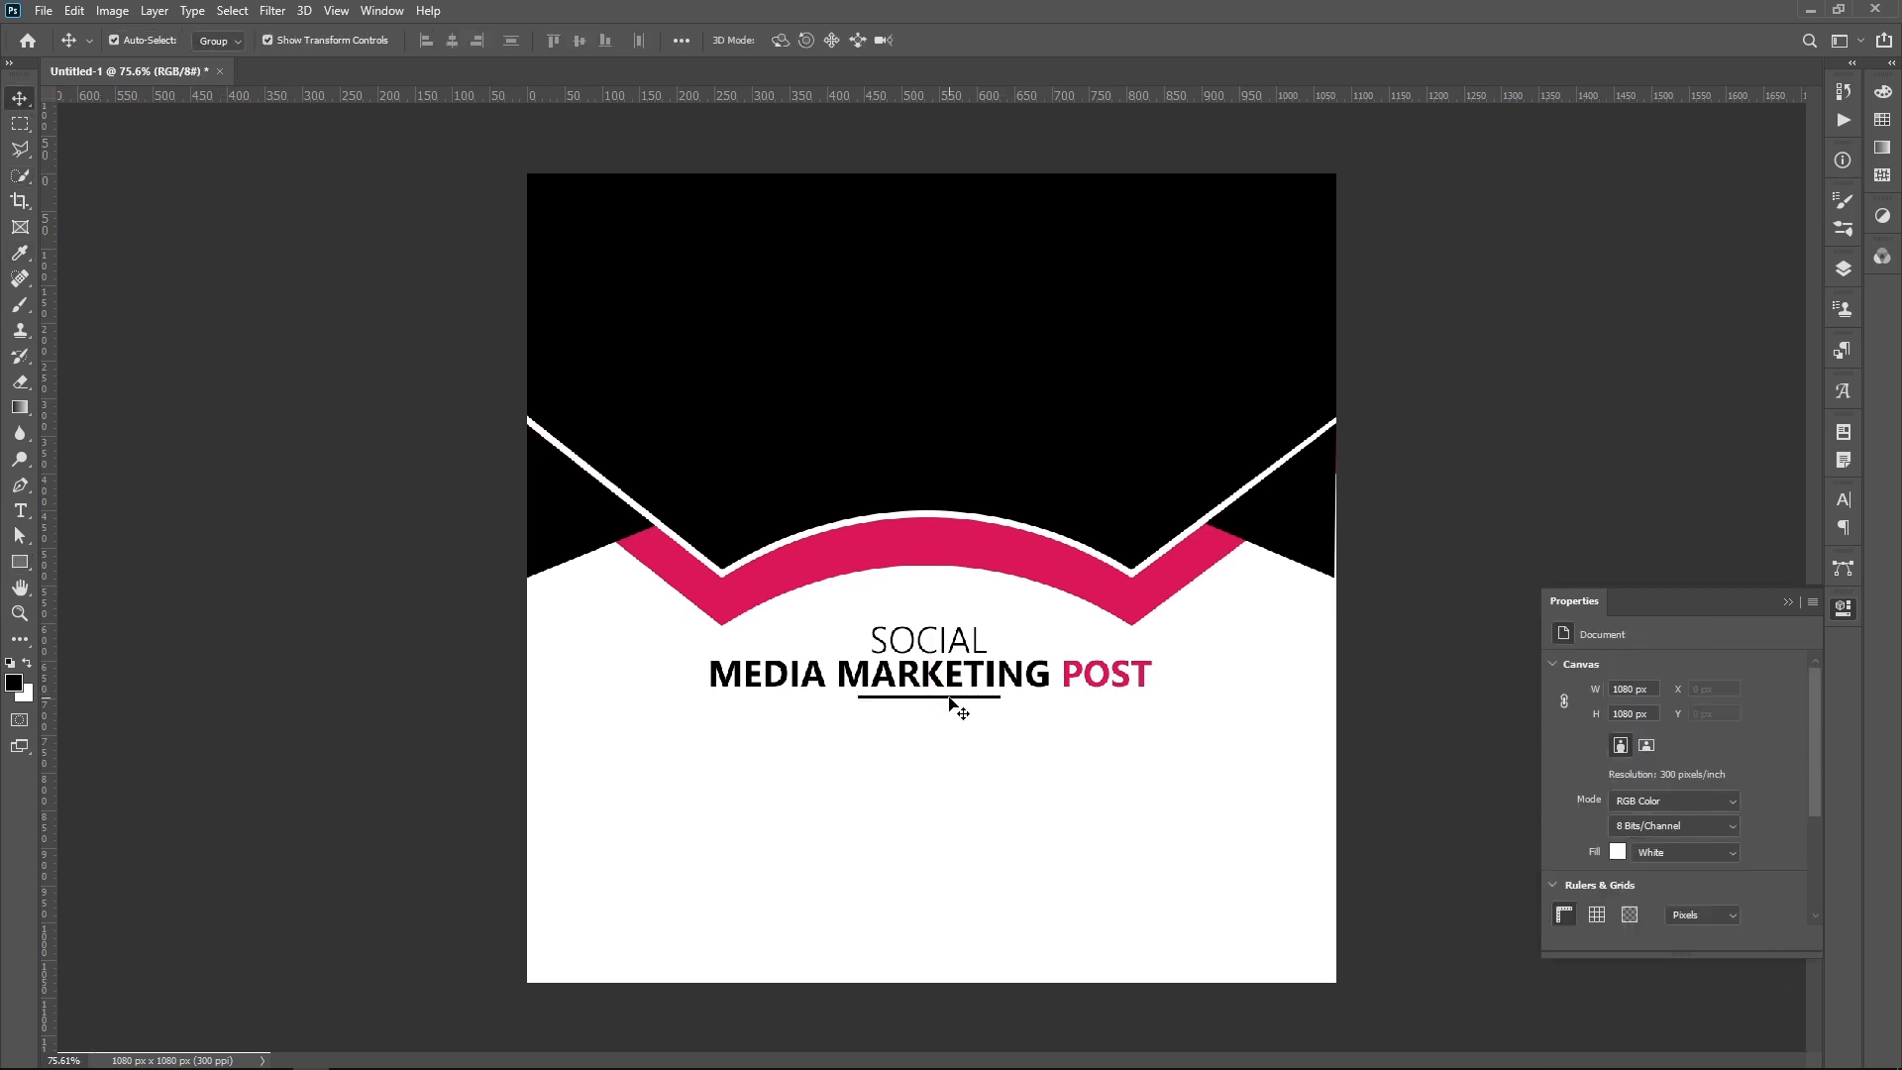
left_click_drag(949, 702, 948, 701)
left_click(965, 770)
scroll(978, 812, "up", 1)
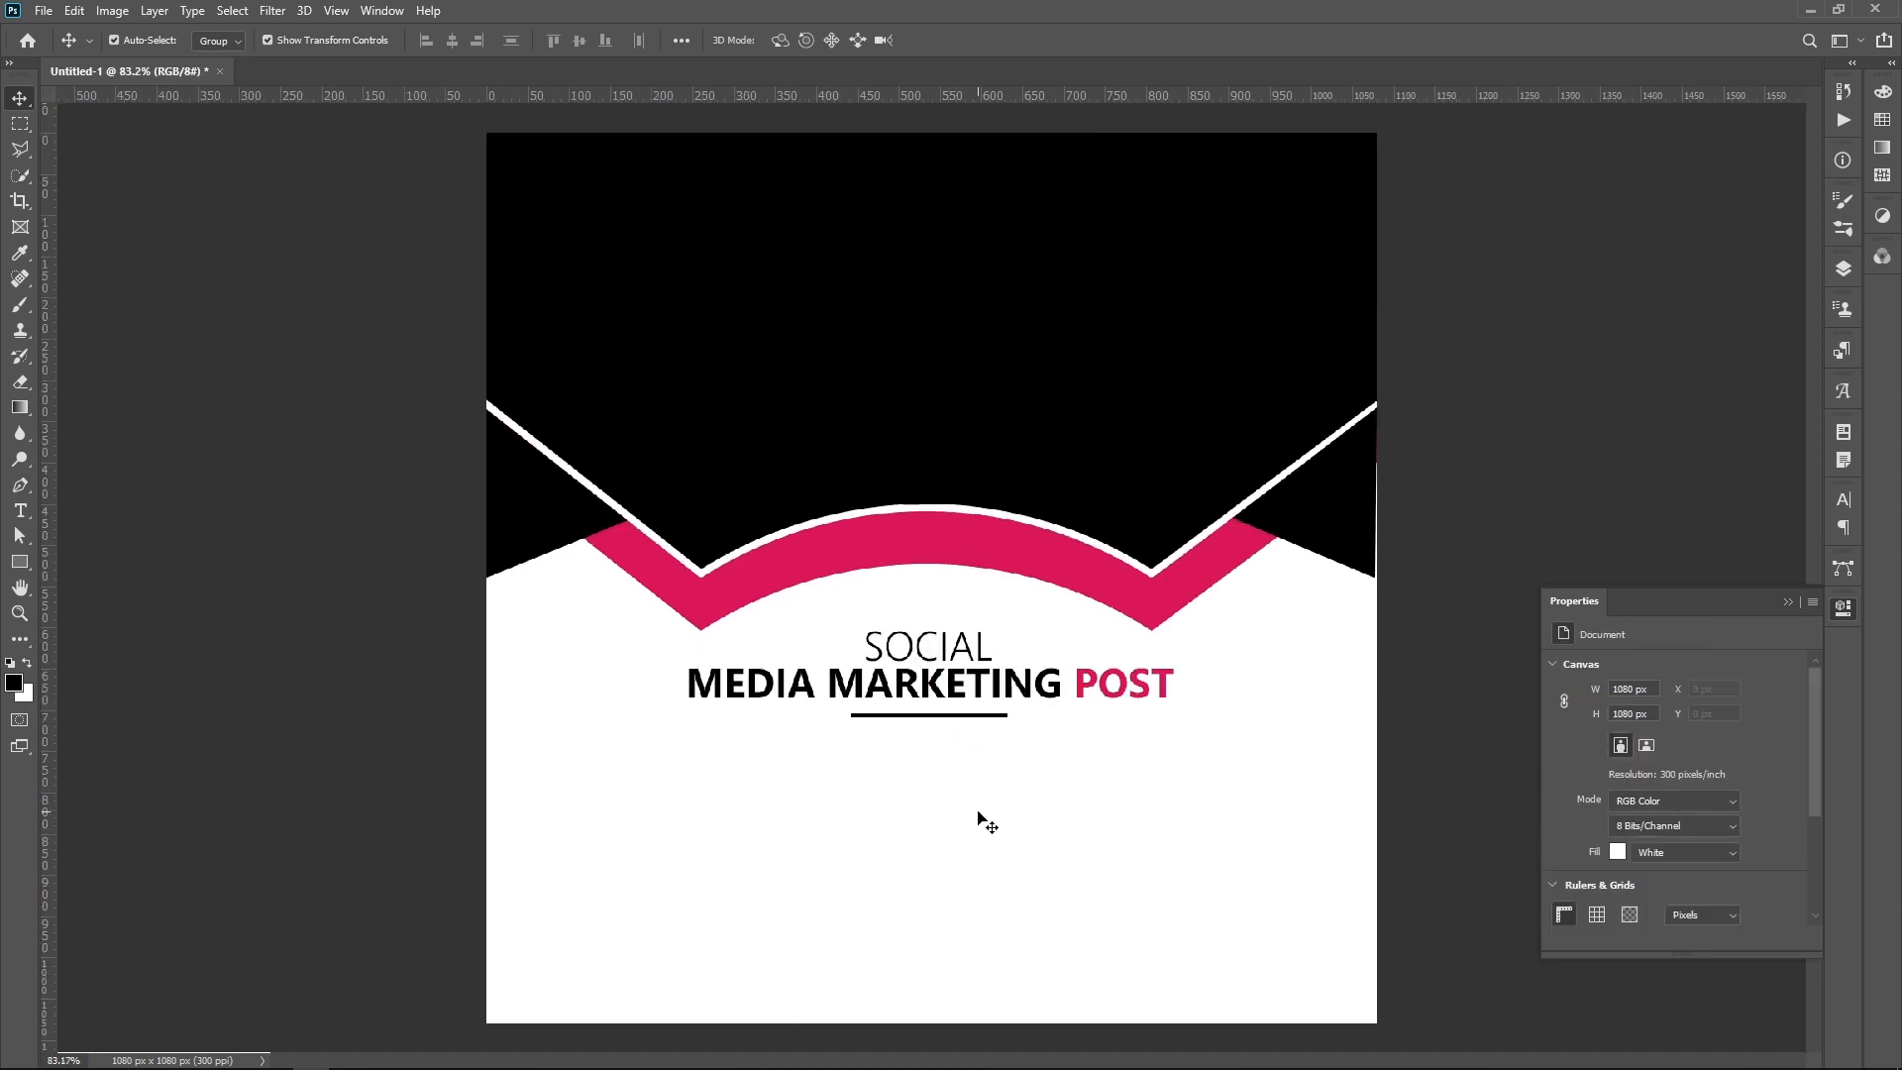
Step: Add a placeholder text box about 574 x 68 px below the thin black line, with 6 pt Regular text
left_click(20, 510)
left_click_drag(702, 761, 1175, 812)
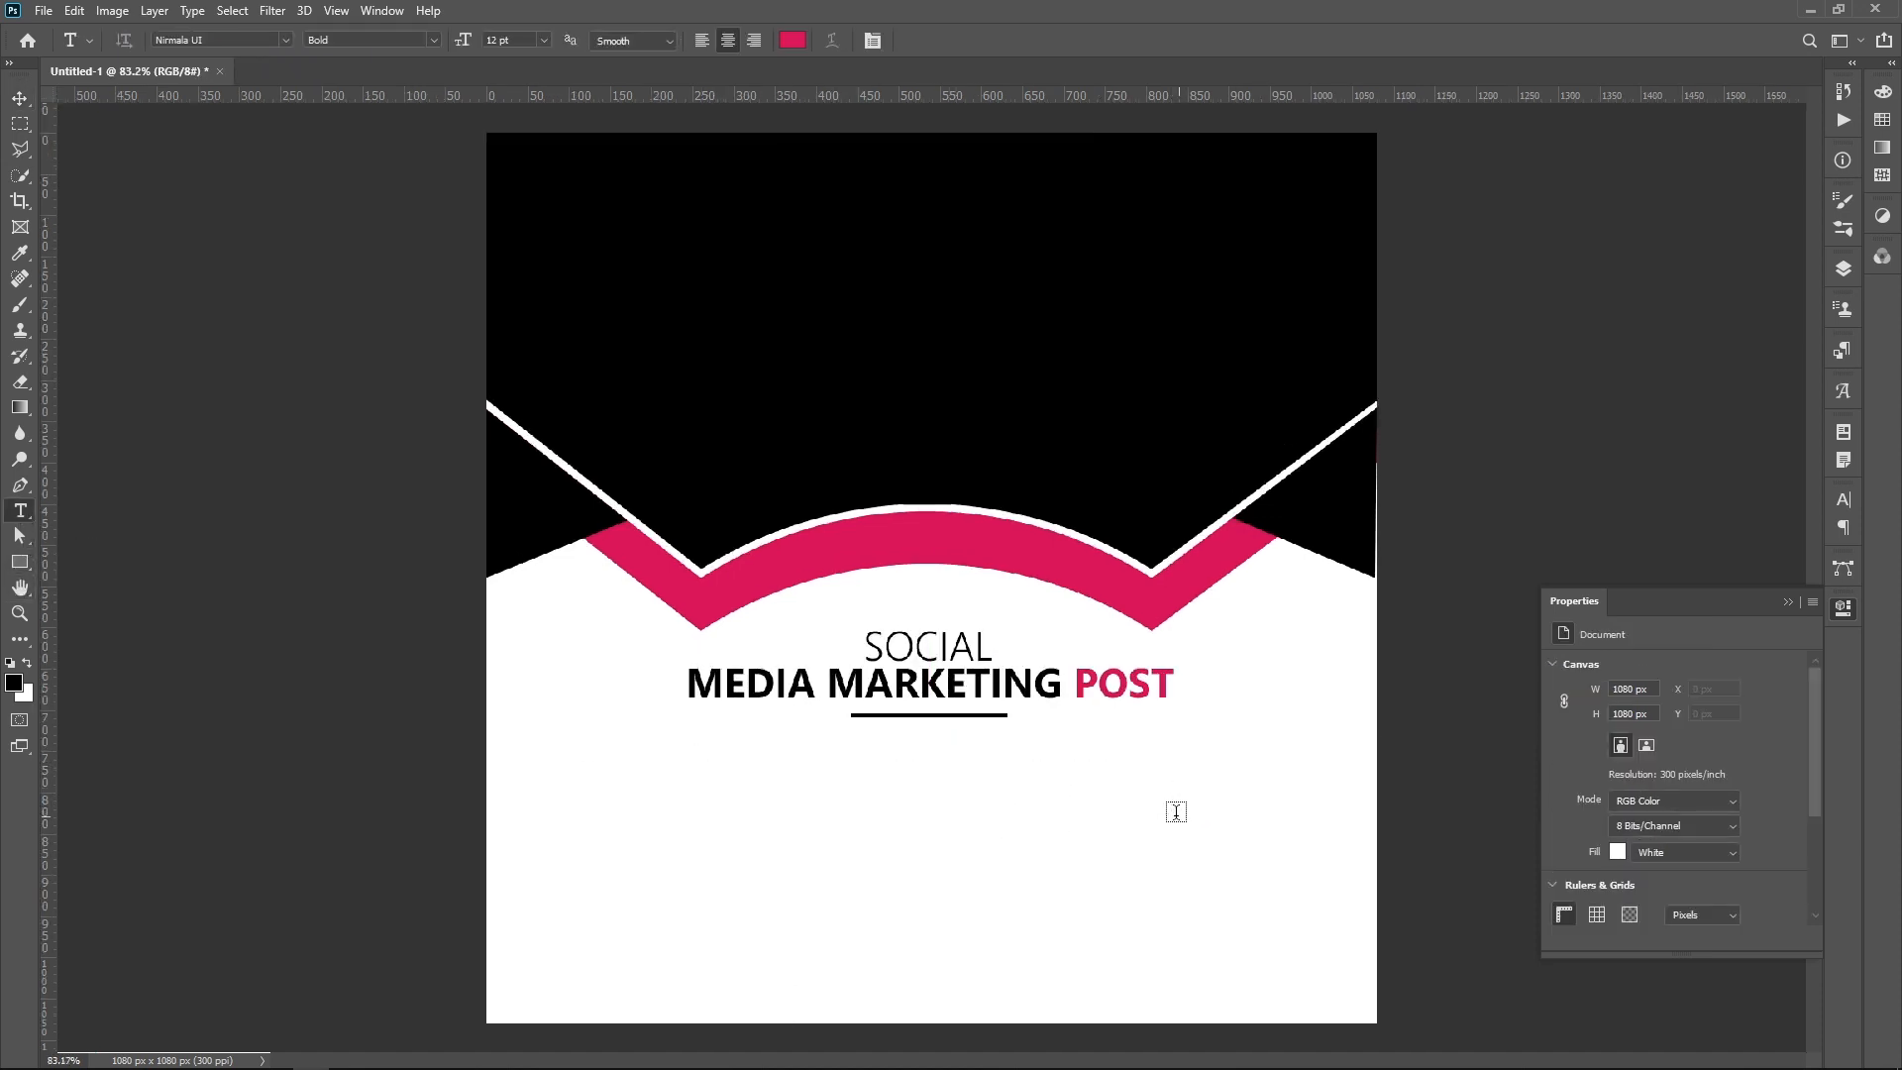
left_click(542, 40)
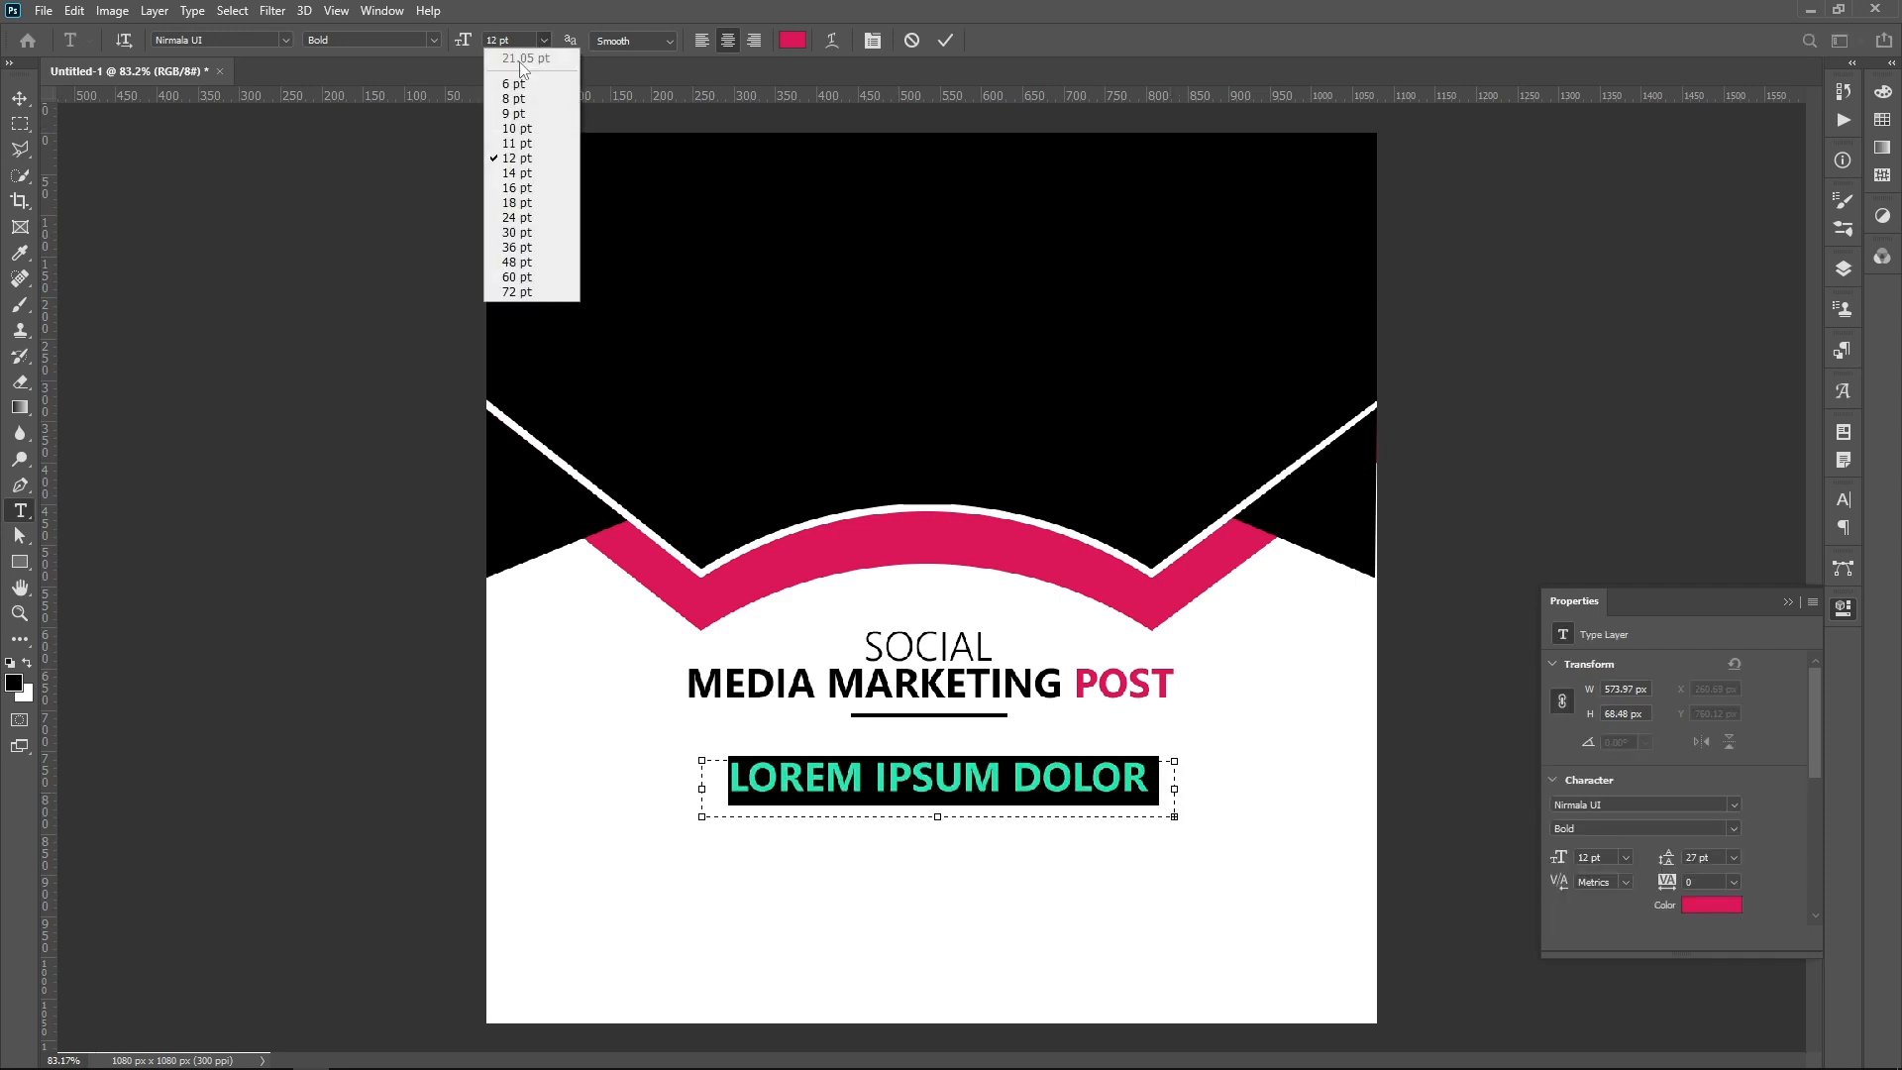
left_click(501, 61)
left_click(437, 40)
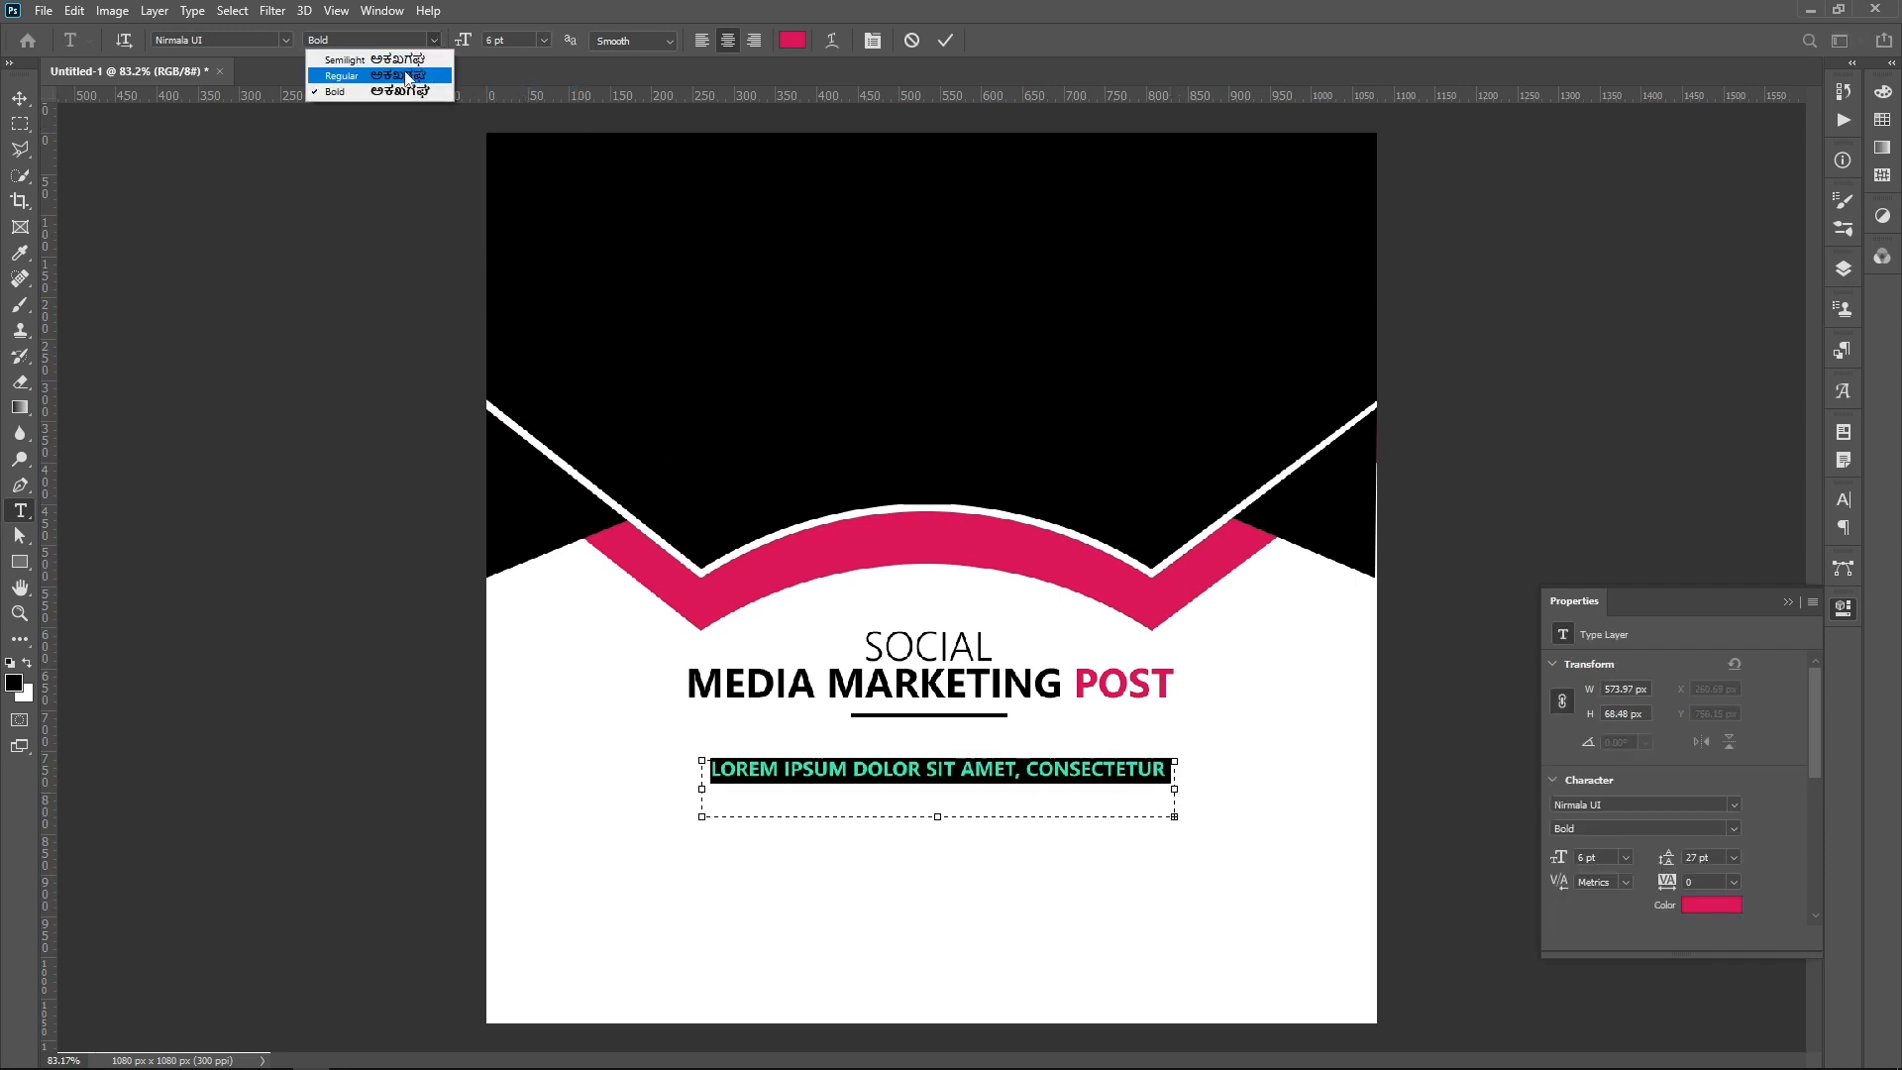
left_click(357, 57)
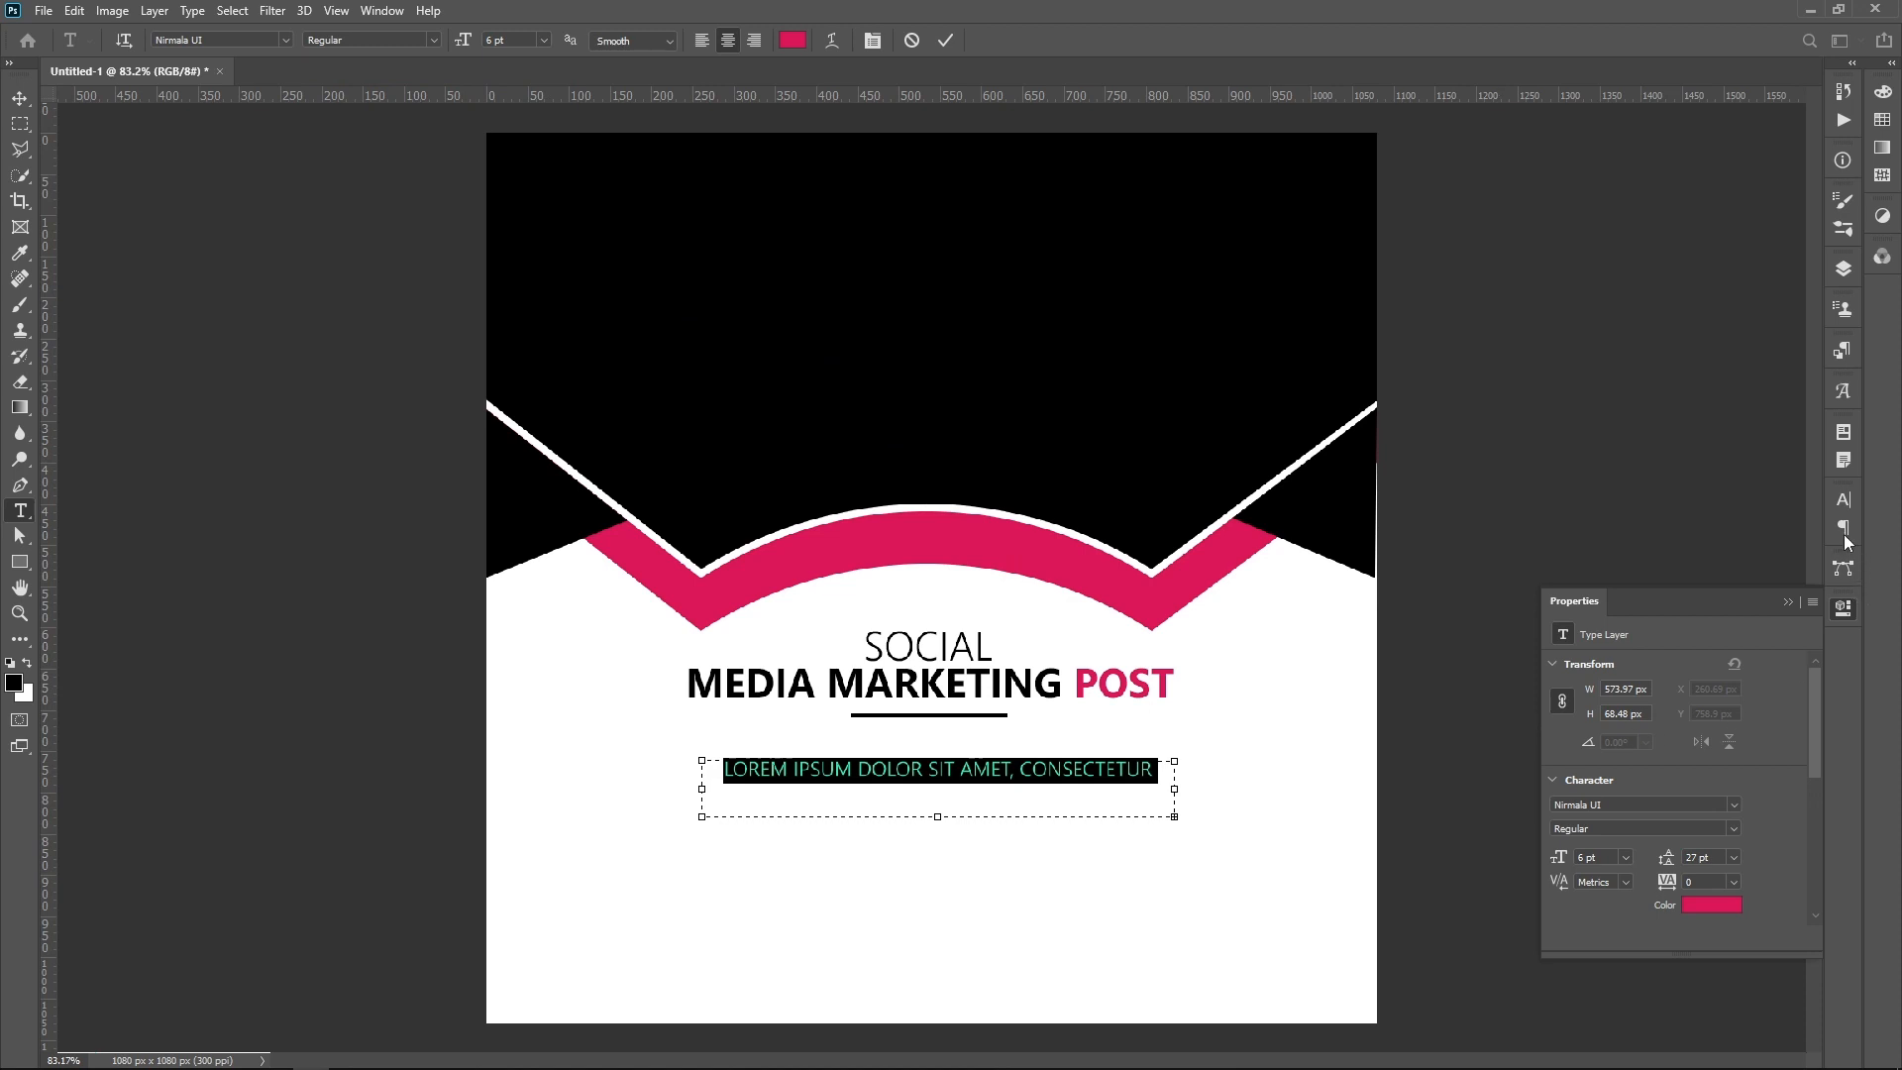
Step: Open the detailed character settings of the placeholder text with its leading value ready for editing
left_click(1844, 500)
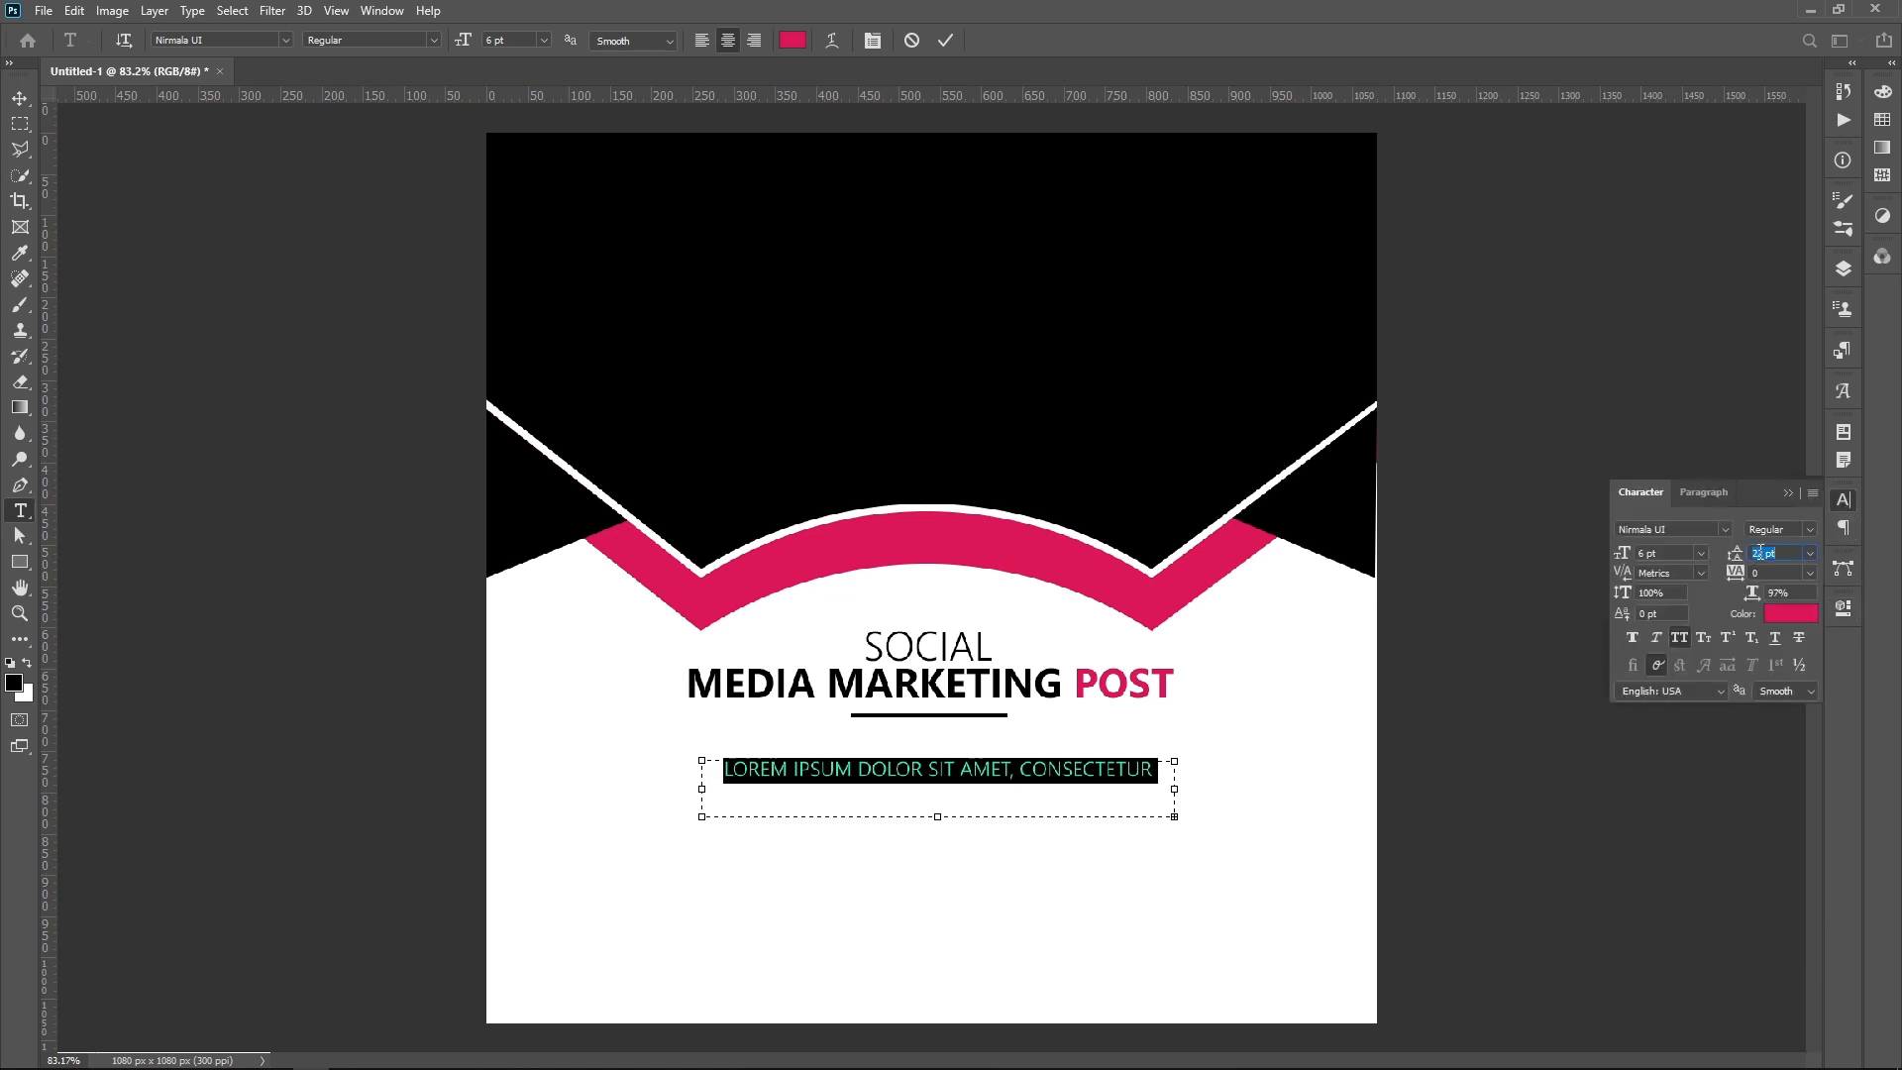